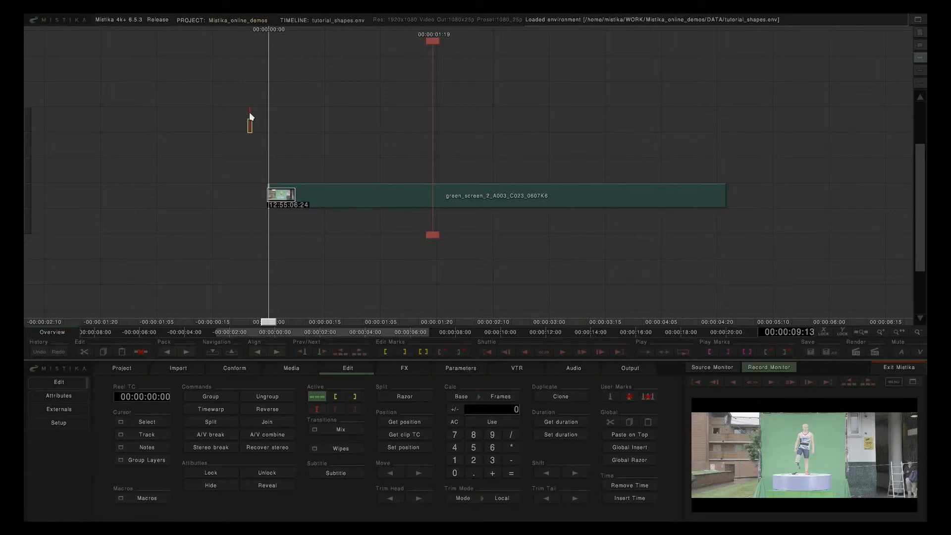
# - Draw a four-point smooth shape around the athlete directly on the green-screen clip, and reopen the clip from the timeline to check it
pyautogui.doubleClick(492, 200)
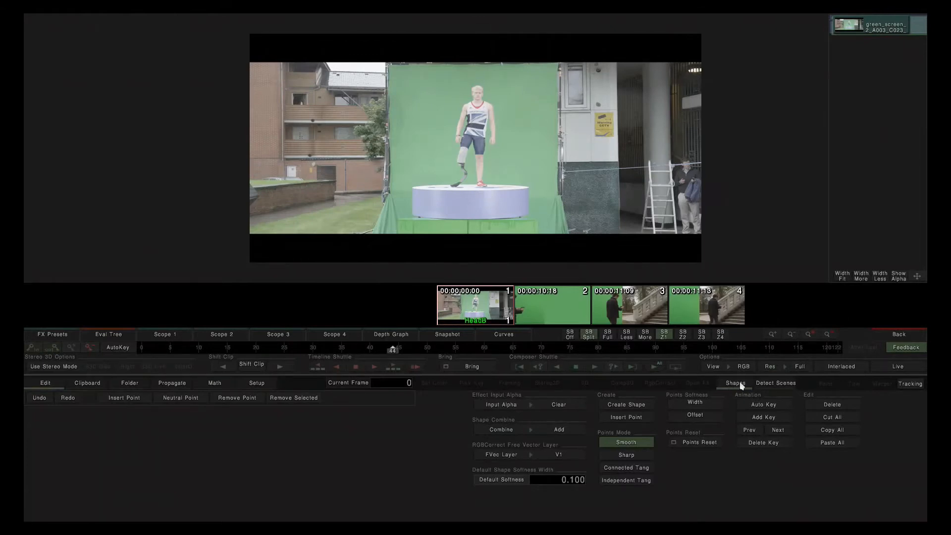
pyautogui.click(626, 405)
pyautogui.click(433, 105)
pyautogui.click(375, 151)
pyautogui.click(510, 173)
pyautogui.click(519, 115)
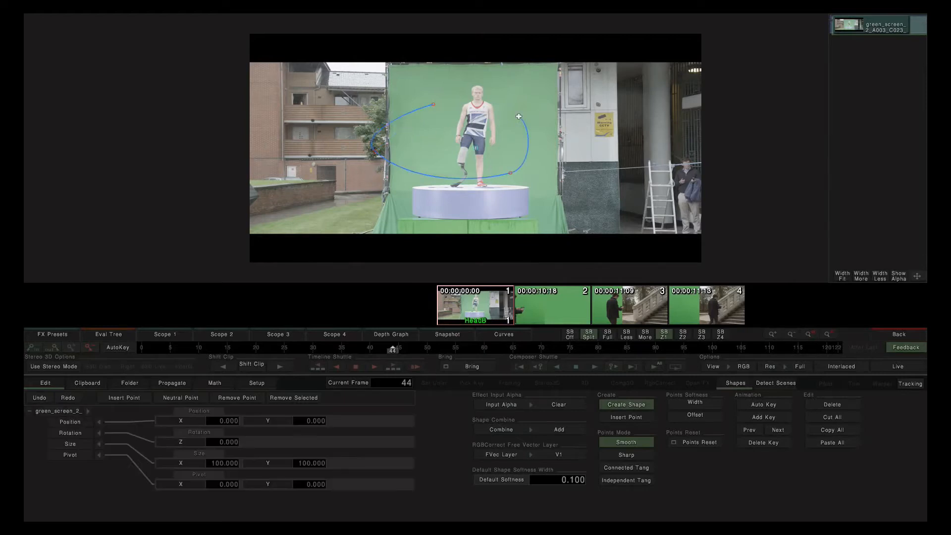
pyautogui.rightClick(519, 116)
pyautogui.click(897, 337)
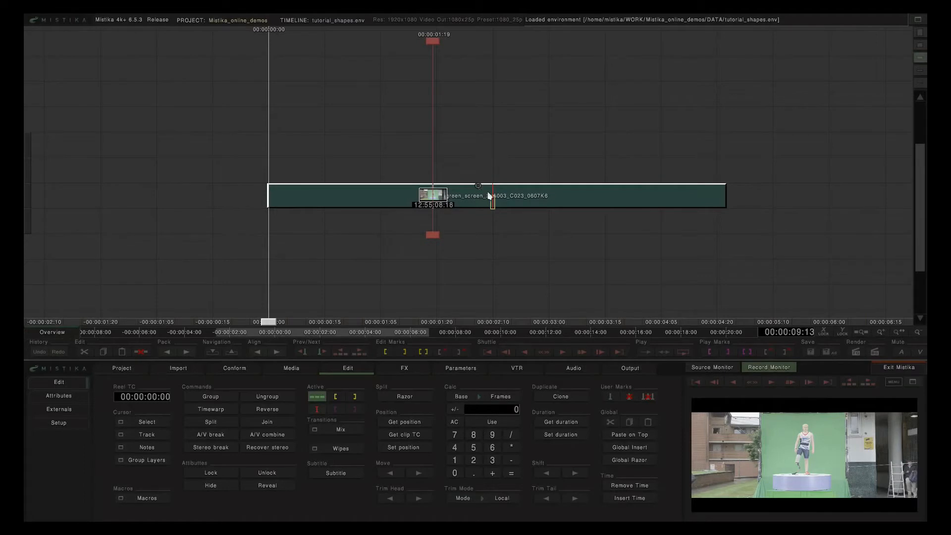
pyautogui.doubleClick(488, 196)
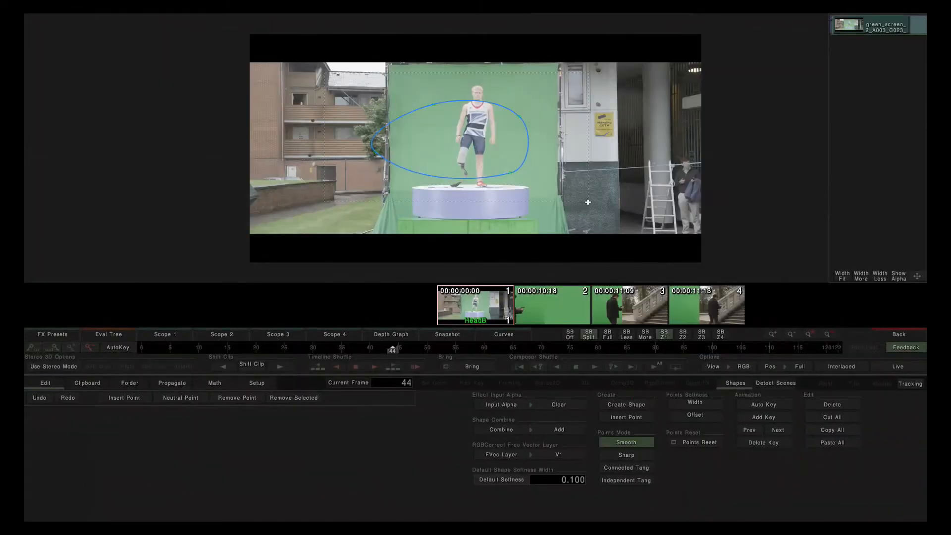
pyautogui.click(898, 337)
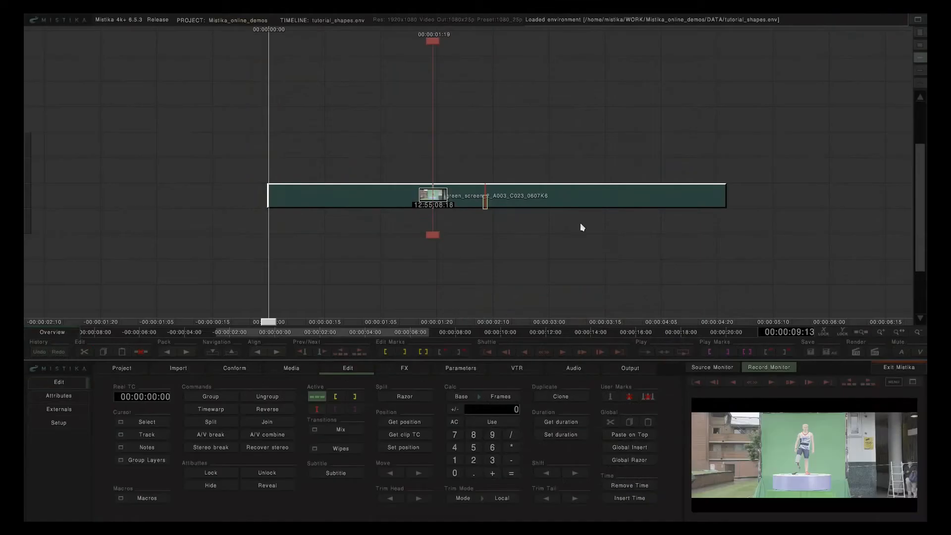
# - Add a Gauss RGB blur effect on top of the green-screen clip and open it in the effects editor
pyautogui.click(466, 196)
pyautogui.click(403, 368)
pyautogui.click(818, 394)
pyautogui.click(554, 174)
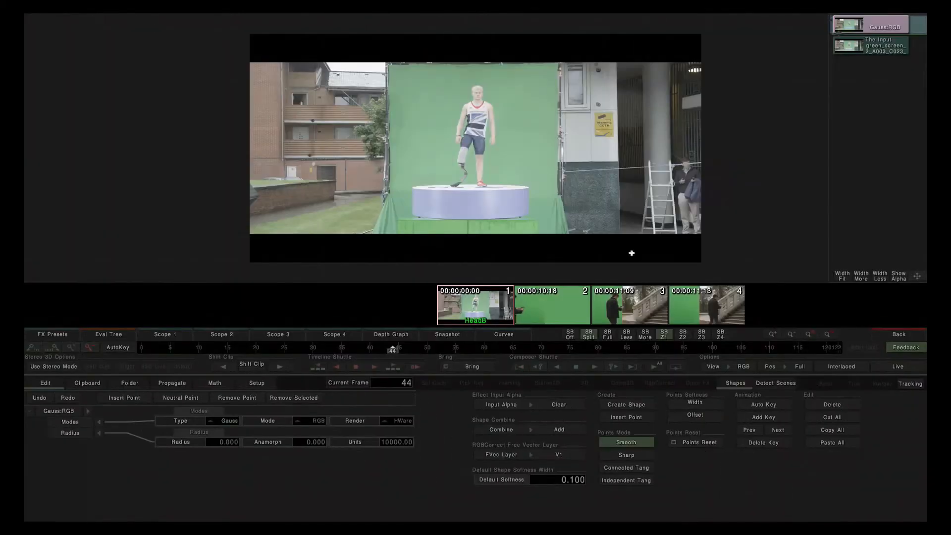
# - Draw a smooth shape around the athlete on the Gauss effect and delete that effect from the timeline
pyautogui.click(623, 410)
pyautogui.click(422, 89)
pyautogui.click(492, 162)
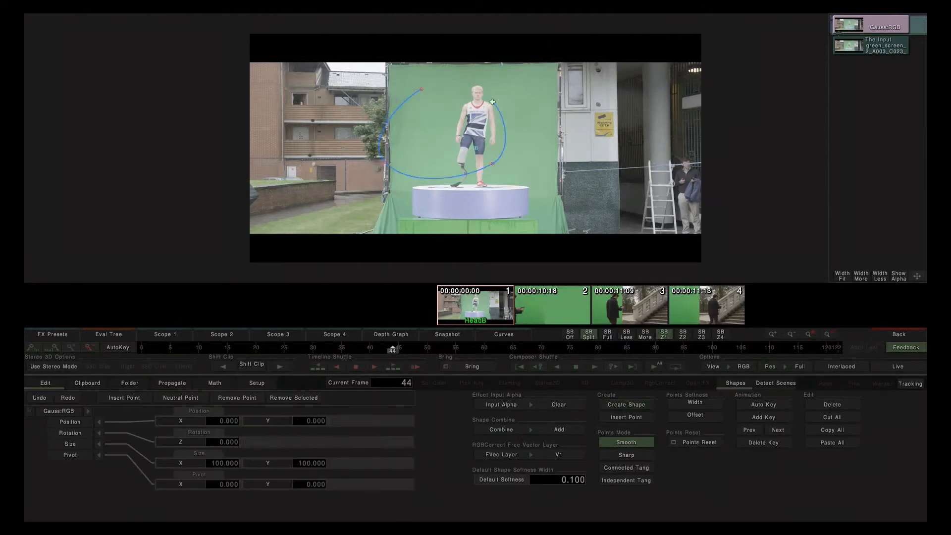
pyautogui.click(889, 334)
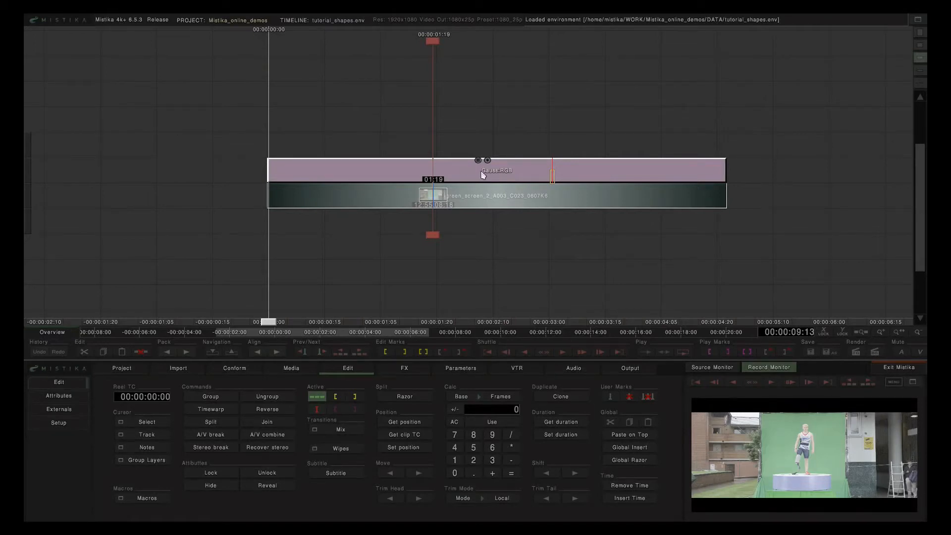
pyautogui.press('Delete')
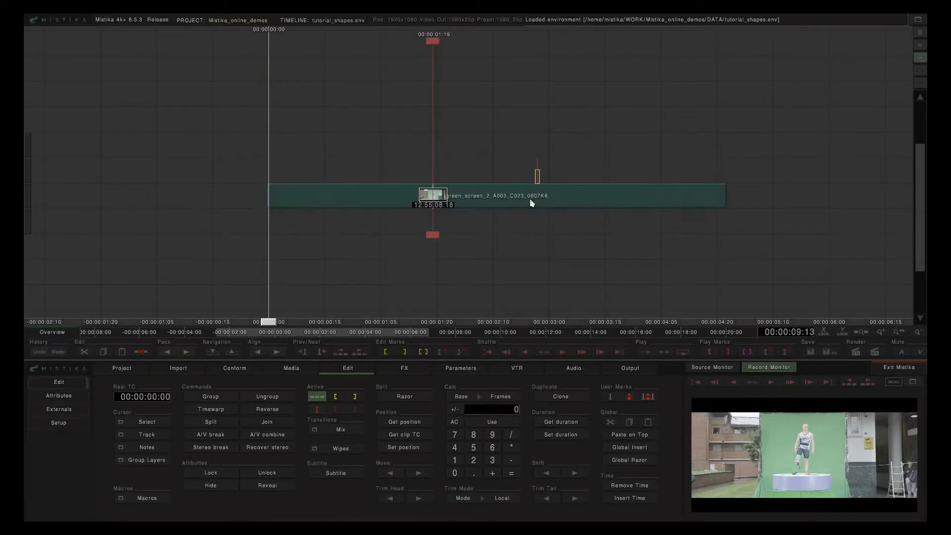
# - Open the green-screen clip and draw a seven-point smooth shape enclosing the athlete and the top of the podium
pyautogui.doubleClick(526, 201)
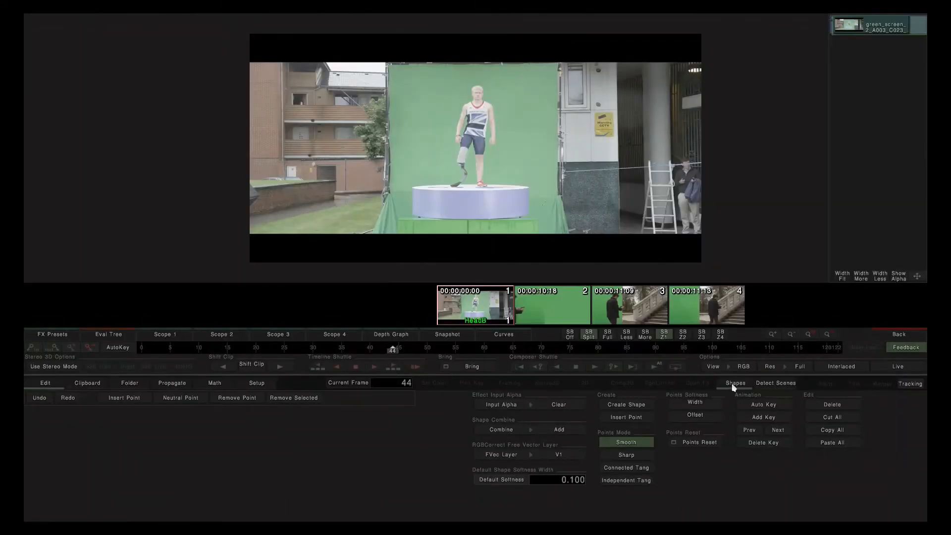
pyautogui.click(627, 405)
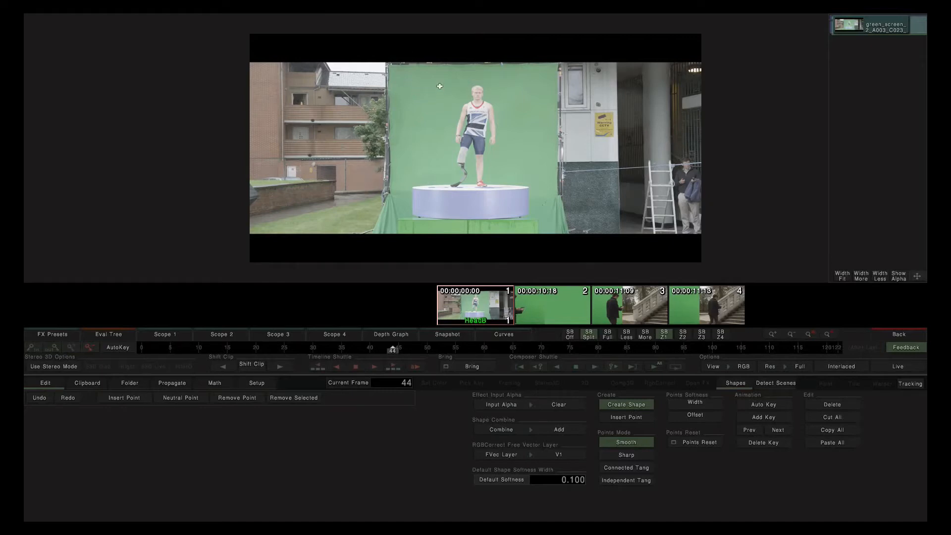
pyautogui.click(439, 87)
pyautogui.click(366, 145)
pyautogui.click(386, 177)
pyautogui.click(461, 198)
pyautogui.click(554, 142)
pyautogui.click(514, 85)
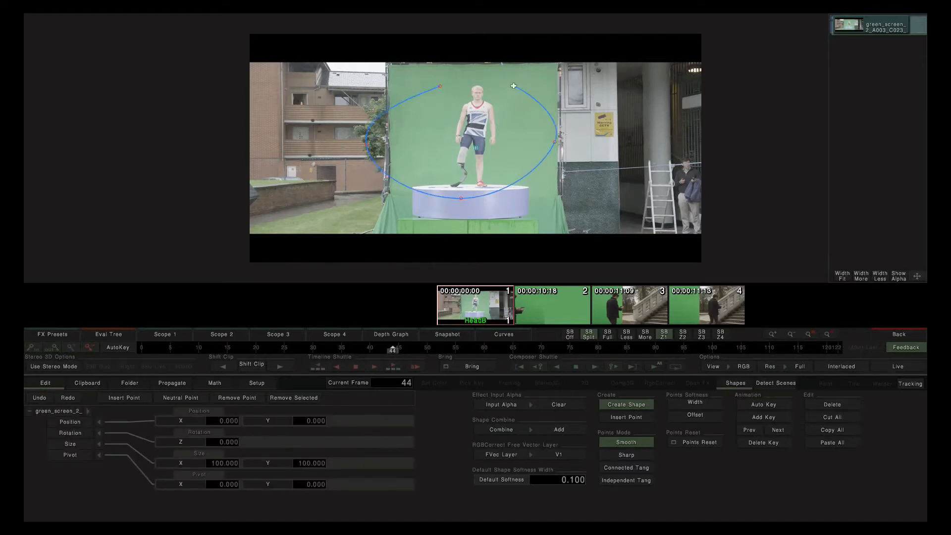
pyautogui.click(476, 84)
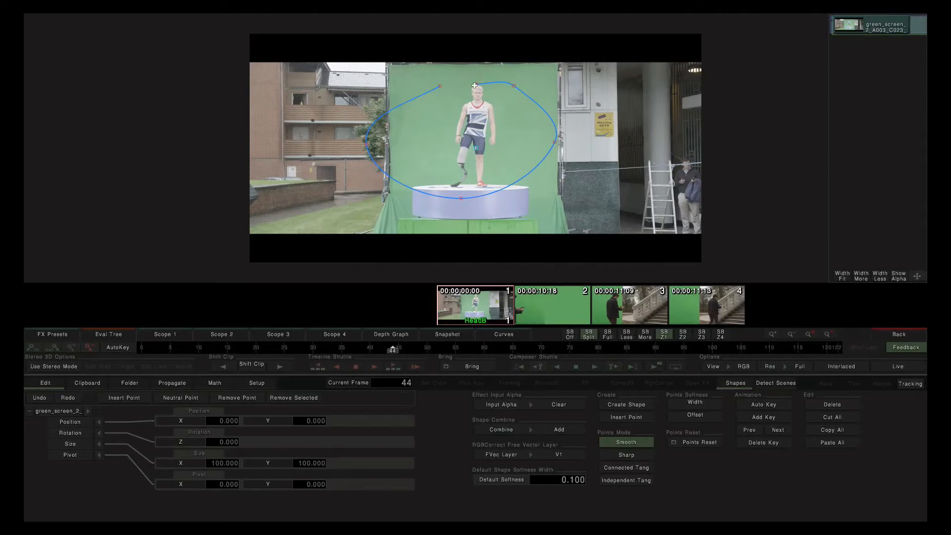
# - View the clip's Alpha channel and switch the display back to RGB
pyautogui.click(748, 369)
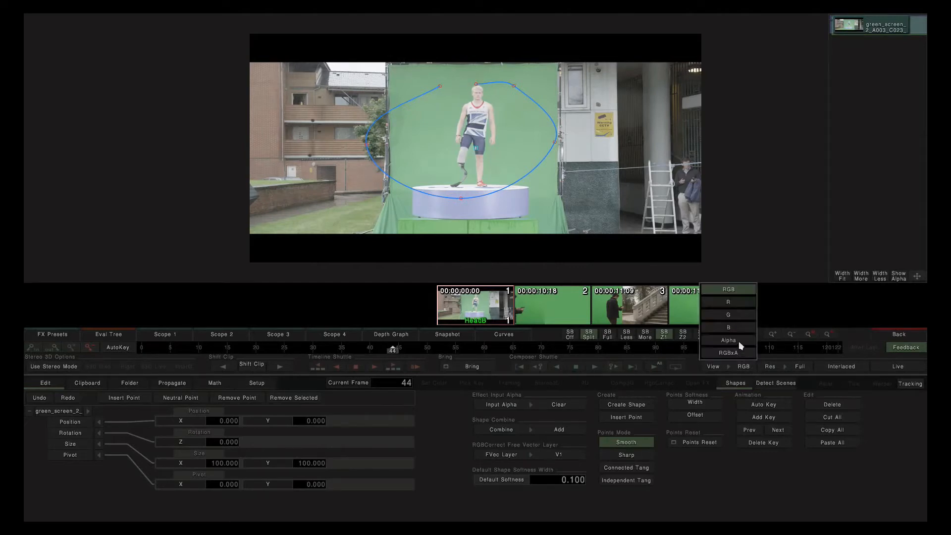
pyautogui.click(741, 346)
pyautogui.click(742, 366)
pyautogui.click(727, 291)
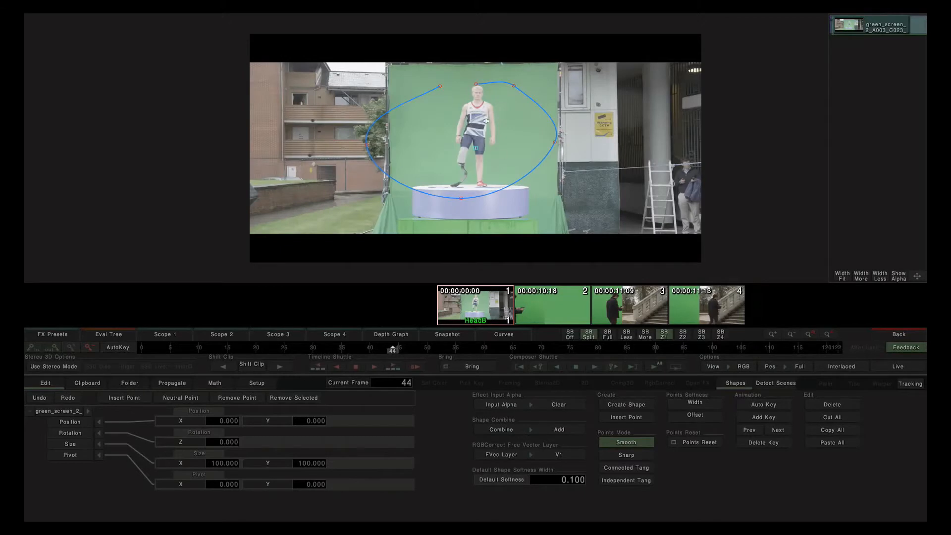
# - Move the shape's lowest point up from the podium to the athlete's prosthetic knee
pyautogui.click(392, 352)
pyautogui.scroll(5, 472, 120)
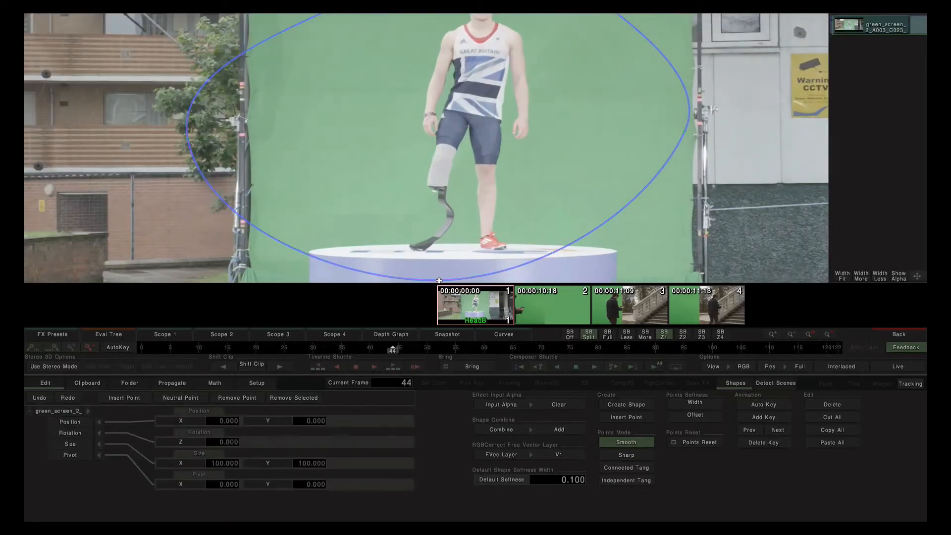
pyautogui.moveTo(438, 280); pyautogui.dragTo(435, 166)
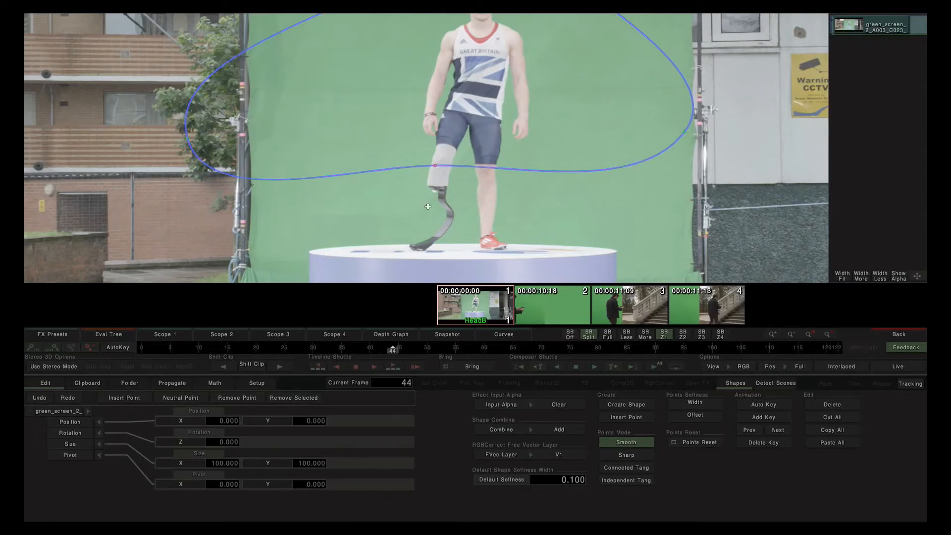
# - Select and deselect the shape's lowest point individually, and try a rectangular selection around the athlete's knees
pyautogui.click(437, 181)
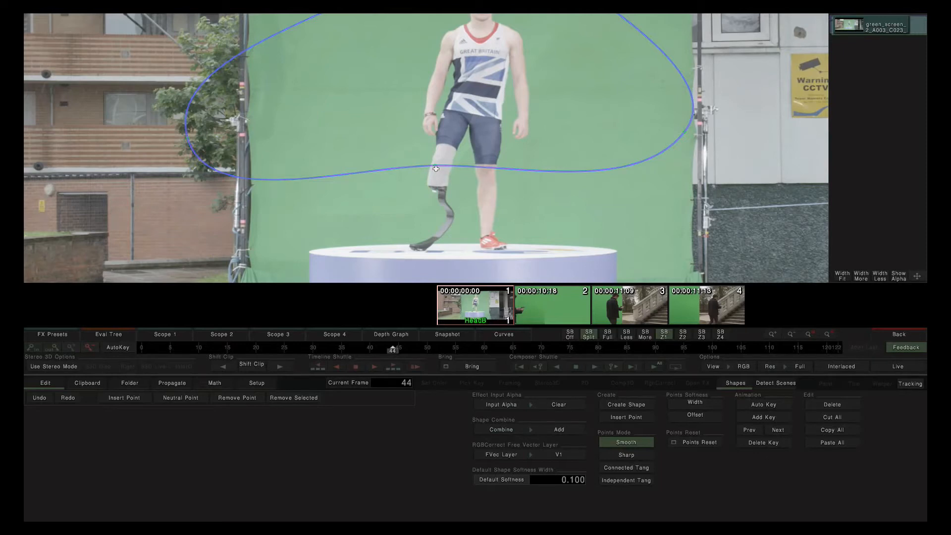
pyautogui.click(435, 171)
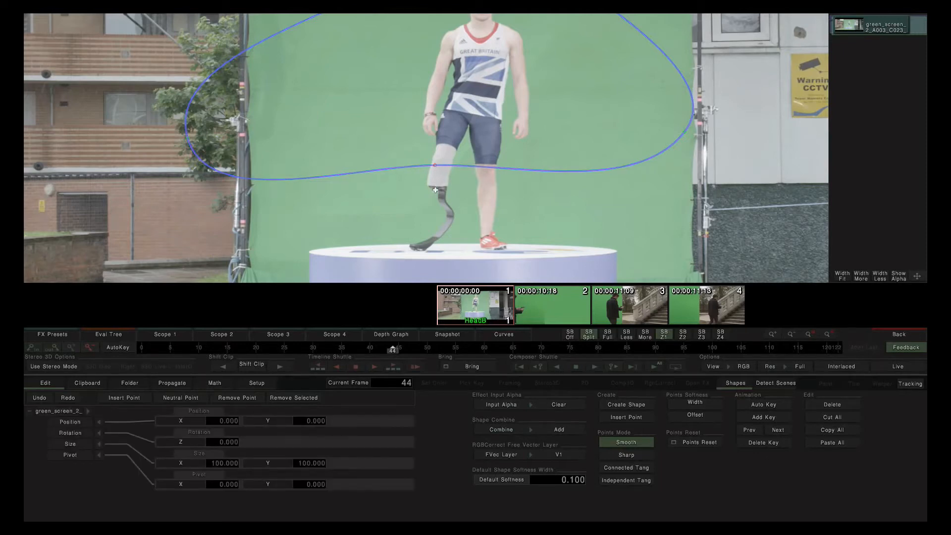
pyautogui.click(438, 165)
pyautogui.click(438, 165)
pyautogui.click(437, 177)
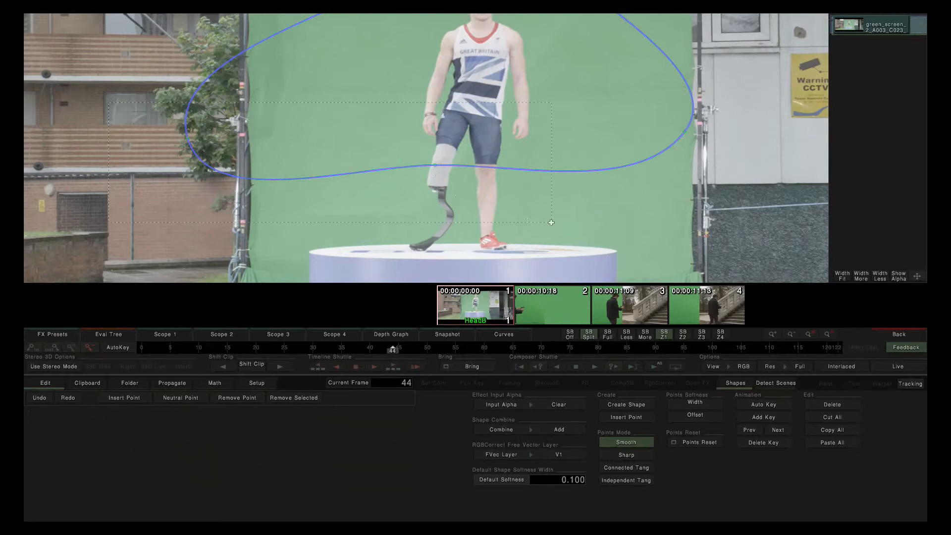
pyautogui.click(545, 223)
# - Shift the whole shape slightly to the right over the green screen
pyautogui.moveTo(436, 164); pyautogui.dragTo(439, 231)
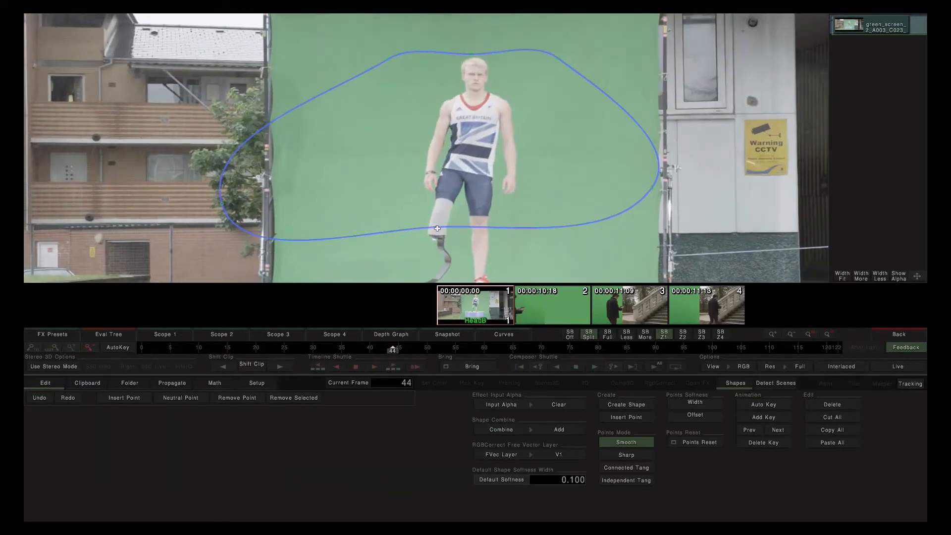
pyautogui.click(438, 228)
pyautogui.moveTo(438, 226); pyautogui.dragTo(445, 225)
pyautogui.click(453, 225)
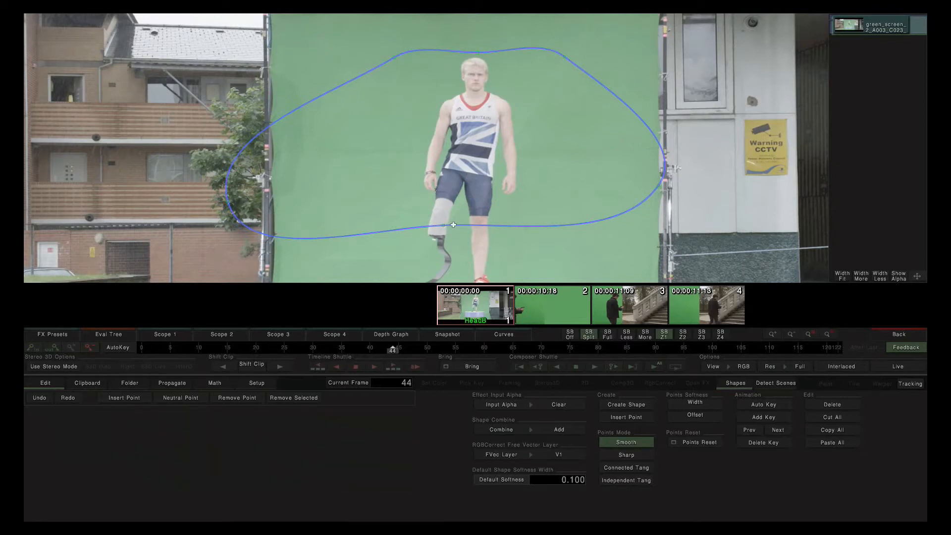
# - Try rotating the shape to -6 on Z and moving its pivot X to -35, and undo these transformations
pyautogui.click(444, 226)
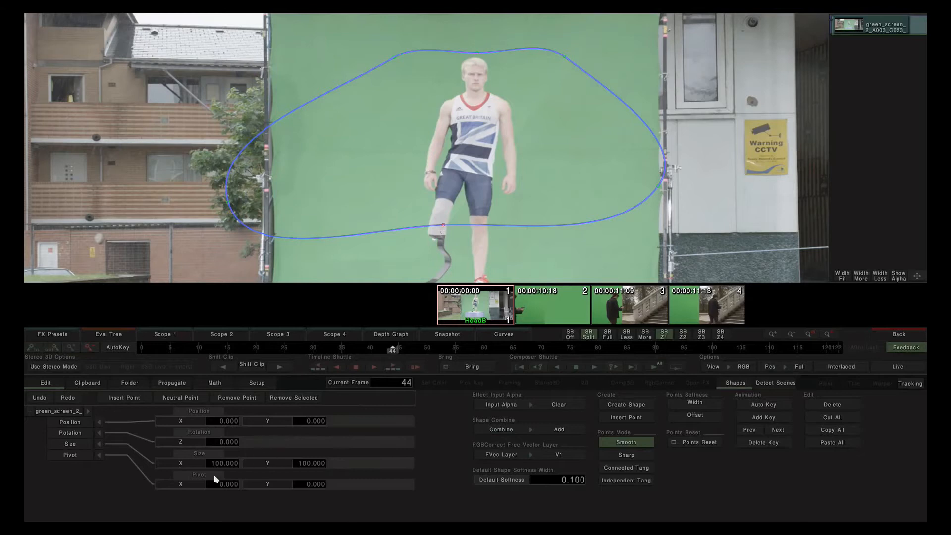
pyautogui.moveTo(254, 441); pyautogui.dragTo(191, 439)
pyautogui.moveTo(221, 485); pyautogui.dragTo(24, 473)
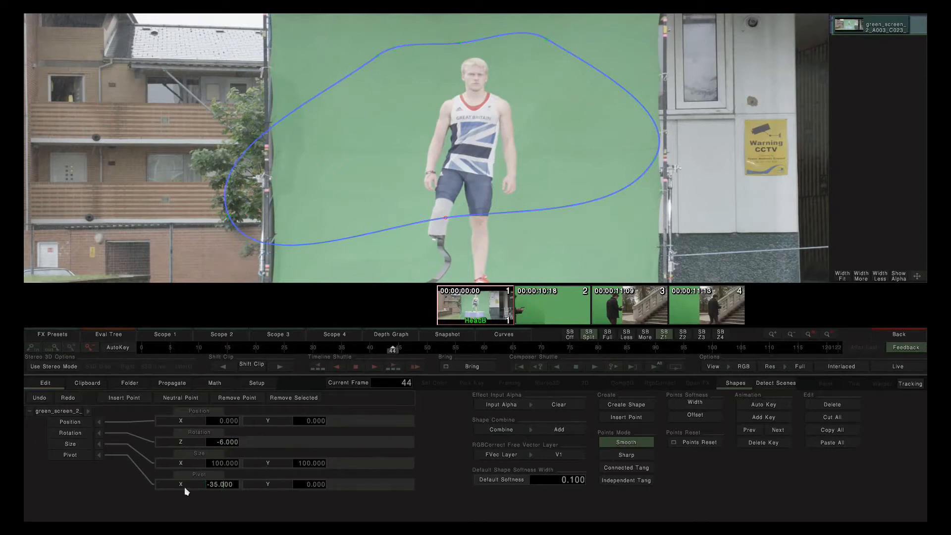
pyautogui.hotkey('ctrl', 'z')
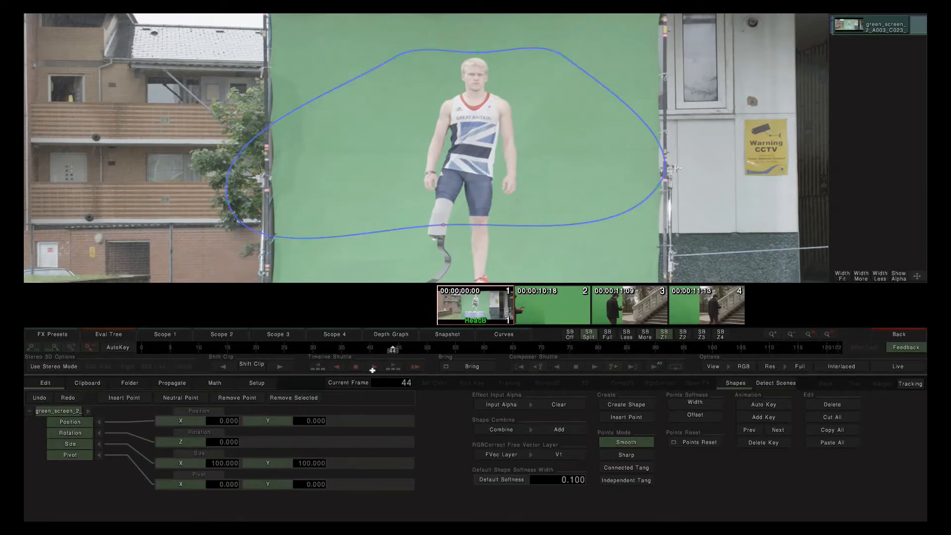
# - Insert three additional points along the shape's lower-right curve and pull the middle one upward
pyautogui.click(625, 418)
pyautogui.click(571, 225)
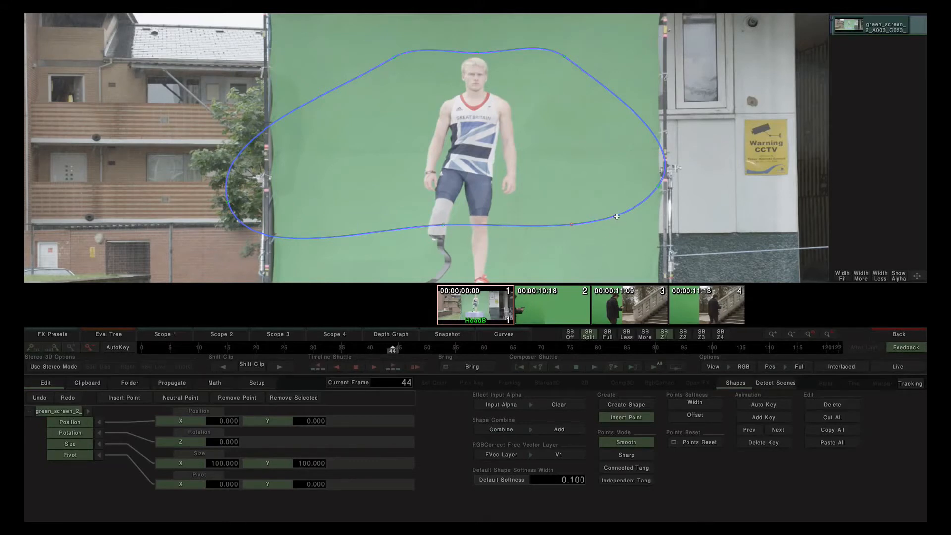
pyautogui.click(644, 200)
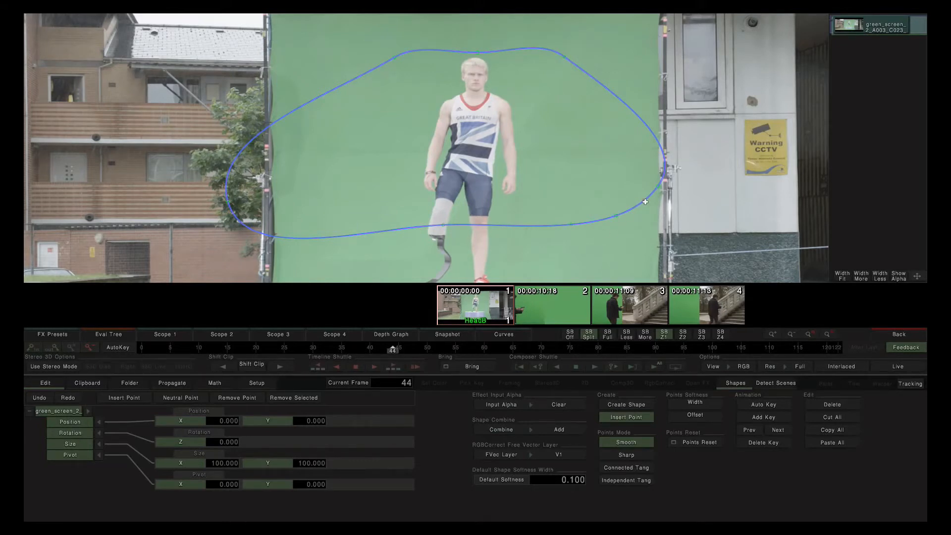
pyautogui.click(626, 418)
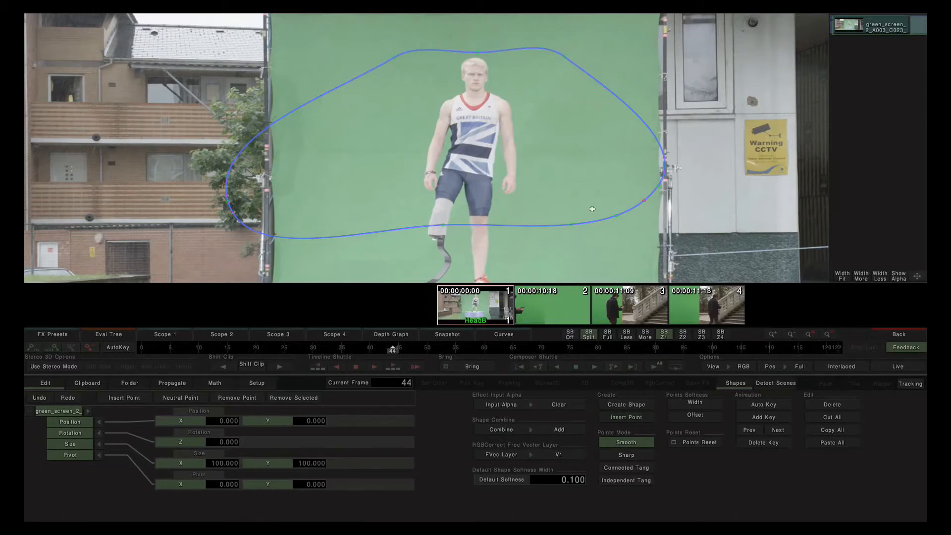
pyautogui.click(613, 210)
pyautogui.moveTo(614, 207); pyautogui.dragTo(614, 194)
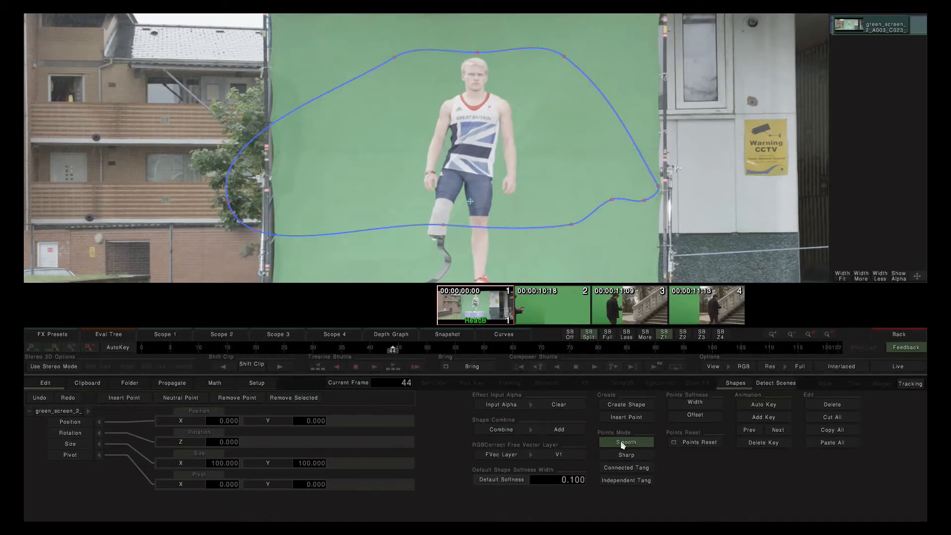
# - Make the shape's points Sharp, give the knee point connected tangents, and tilt its right handle up toward the athlete's hand
pyautogui.click(623, 454)
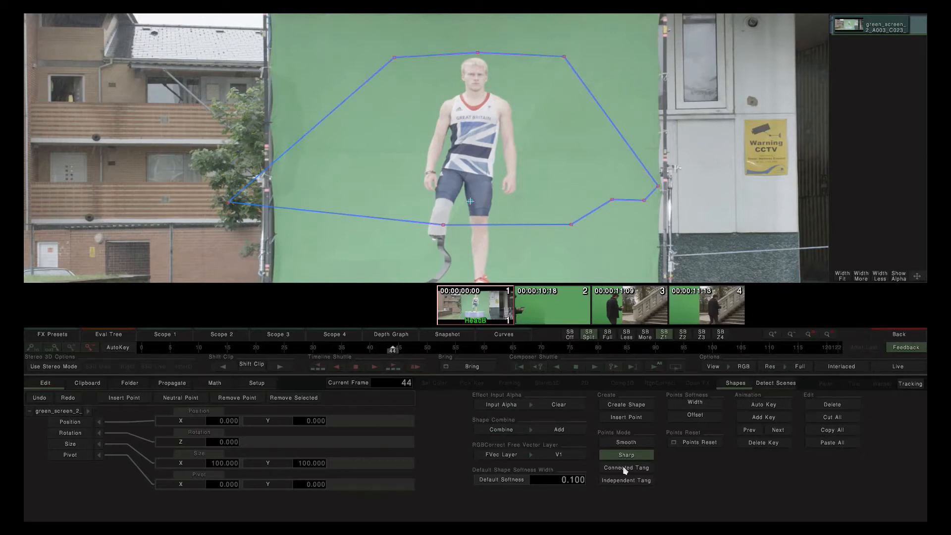
pyautogui.click(443, 224)
pyautogui.click(613, 468)
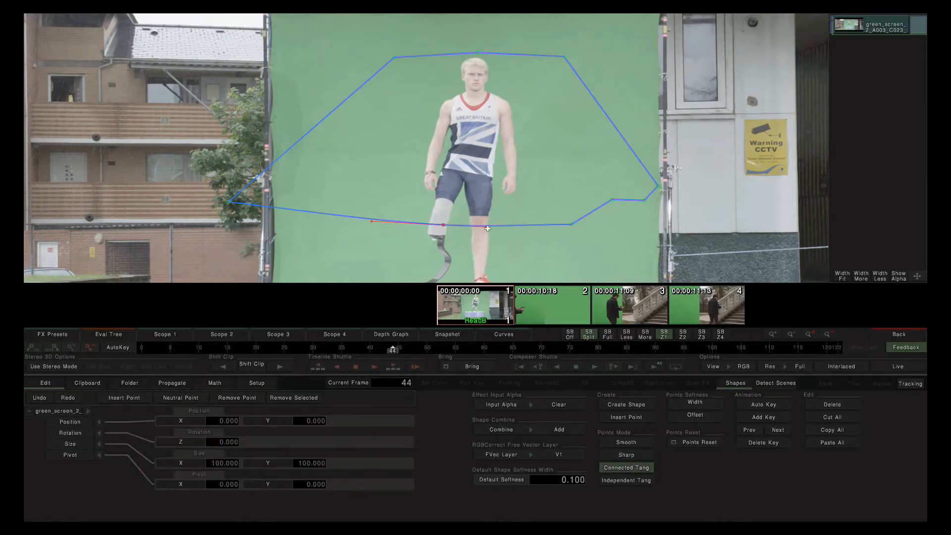
pyautogui.moveTo(487, 229); pyautogui.dragTo(510, 197)
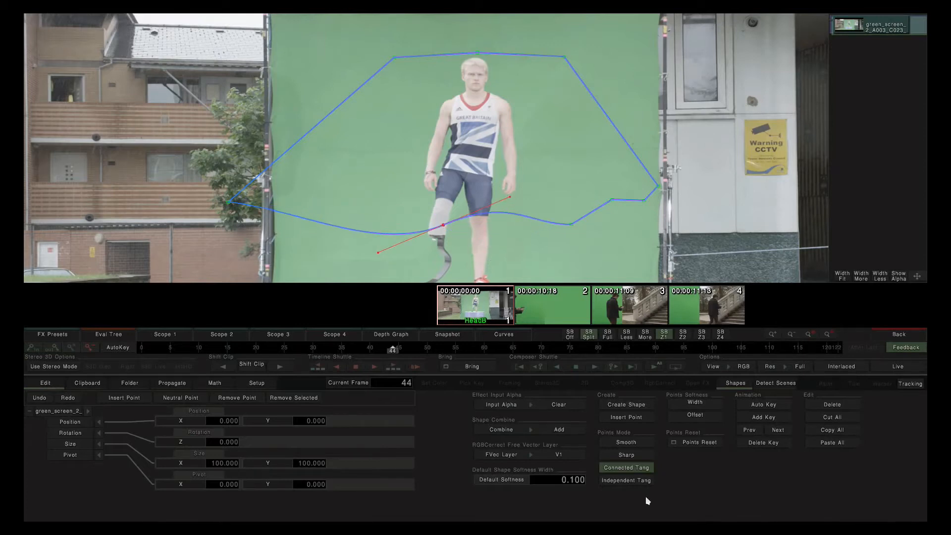
# - Give the knee point independent tangents, lower its right handle and raise its left one, and set the point back to Smooth
pyautogui.click(636, 481)
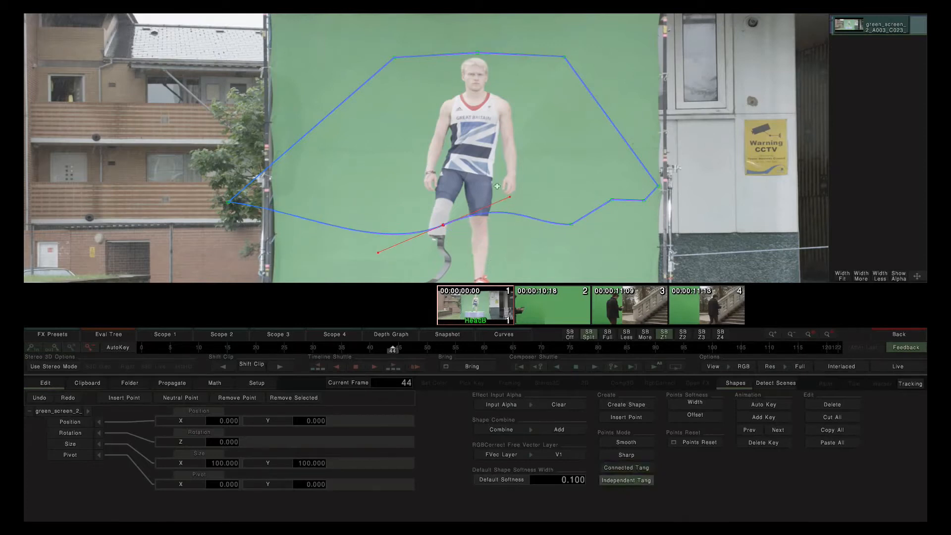
pyautogui.moveTo(509, 196); pyautogui.dragTo(511, 248)
pyautogui.moveTo(378, 252); pyautogui.dragTo(378, 100)
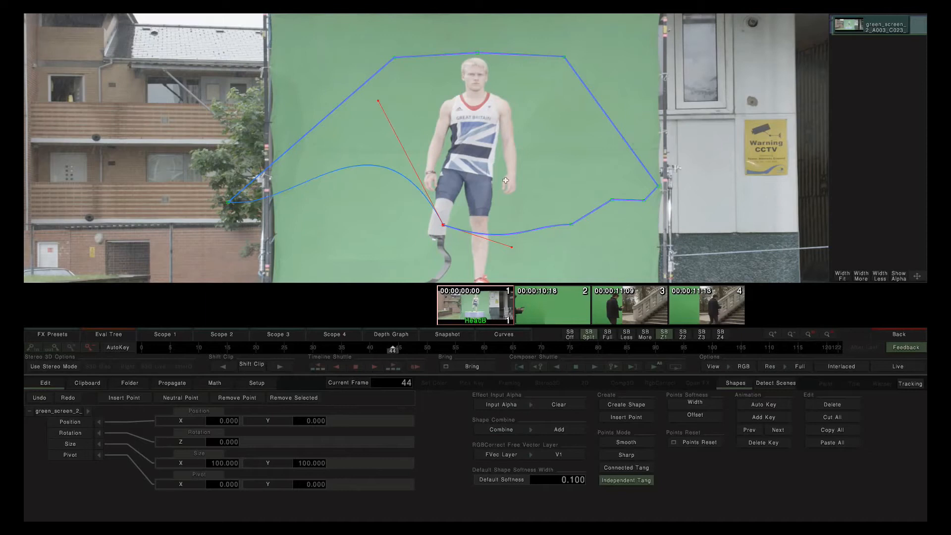
pyautogui.click(626, 441)
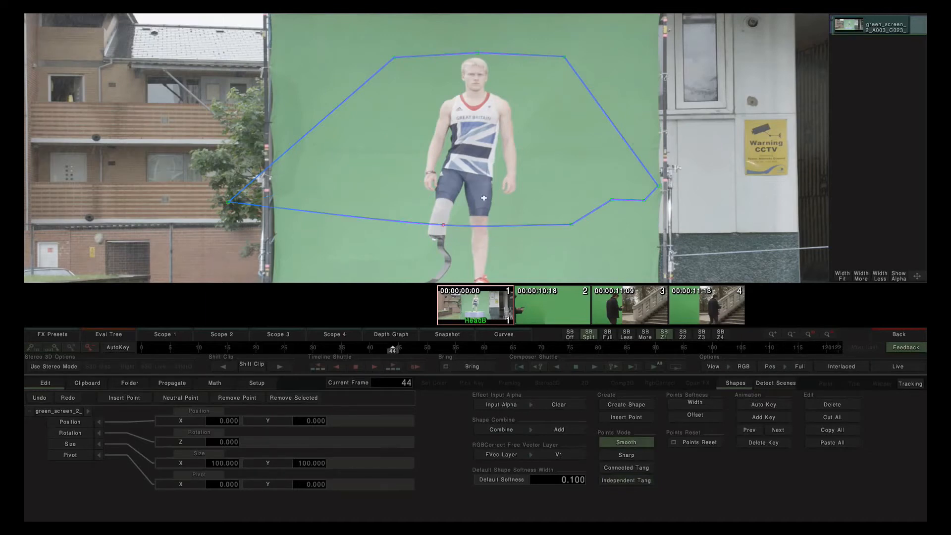
# - Reselect the shape's point at the athlete's knee and widen its softness on both sides of the curve
pyautogui.scroll(5, 480, 195)
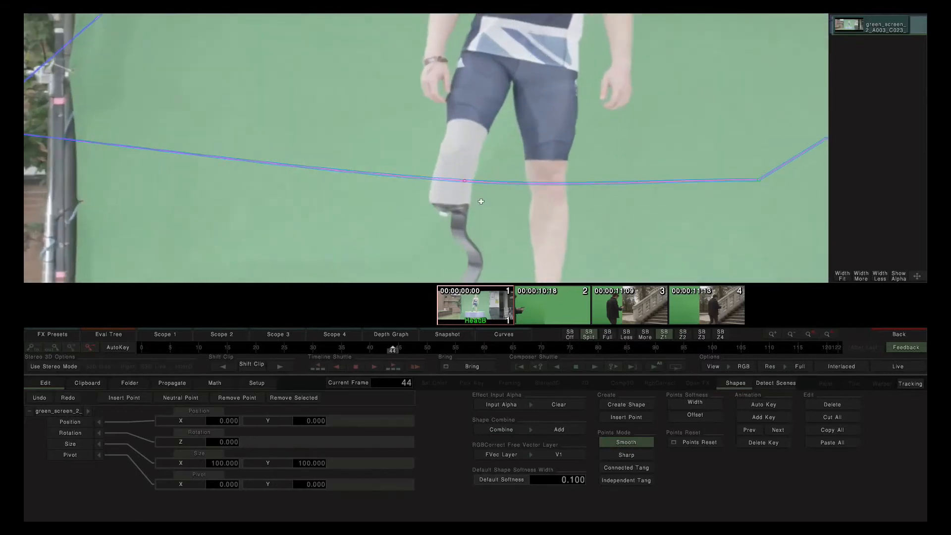
pyautogui.scroll(3, 479, 219)
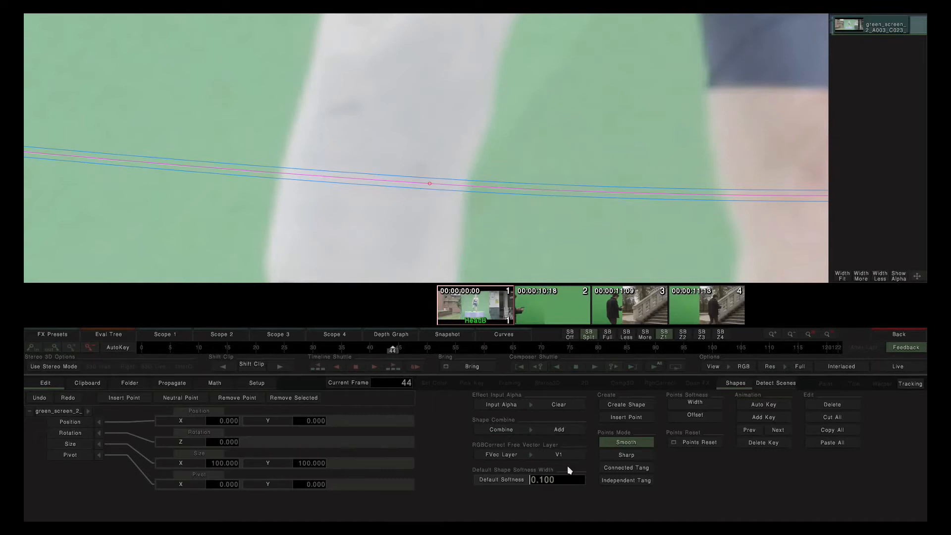
pyautogui.click(509, 150)
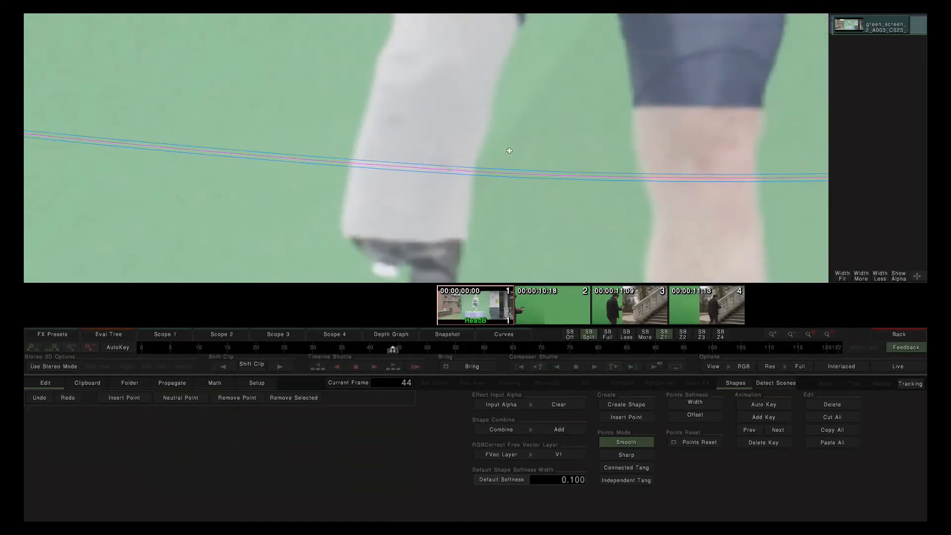
pyautogui.scroll(-10, 509, 150)
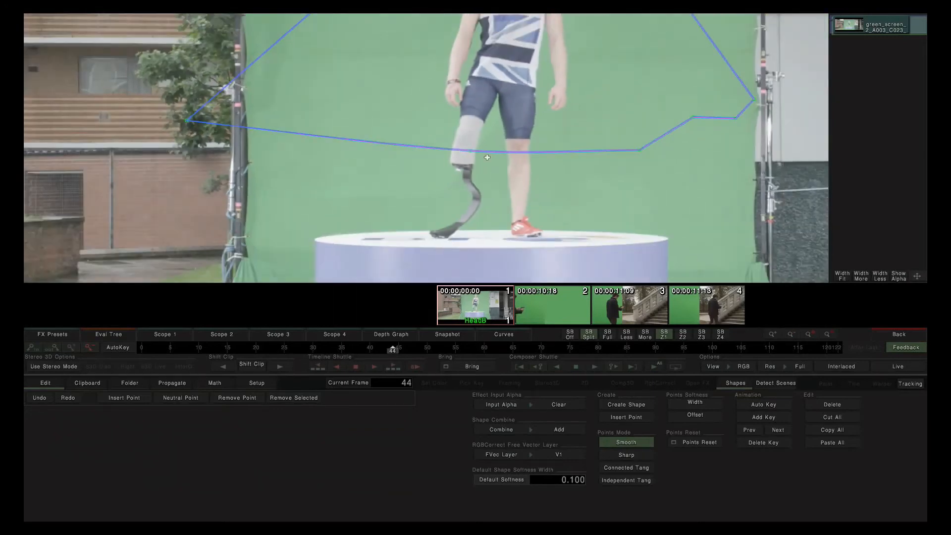
pyautogui.click(469, 151)
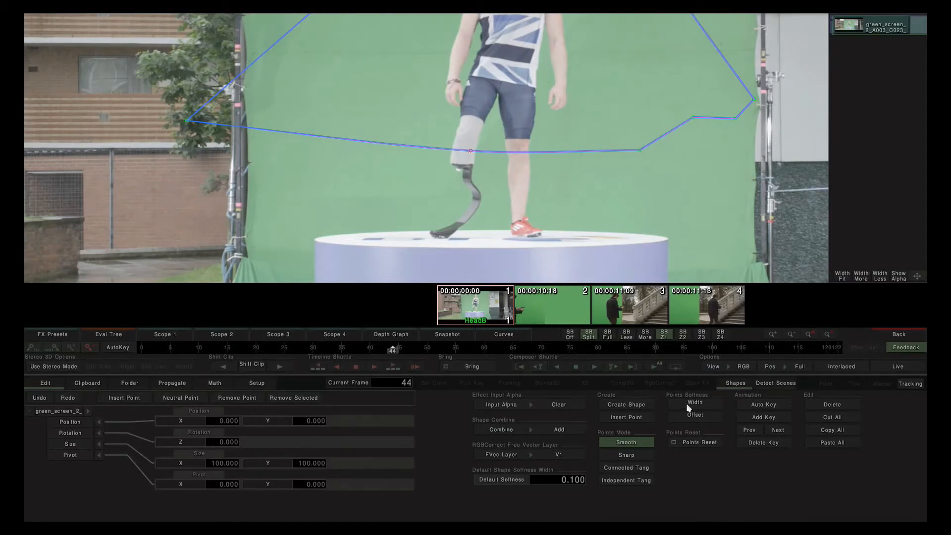
pyautogui.moveTo(686, 406); pyautogui.dragTo(745, 404)
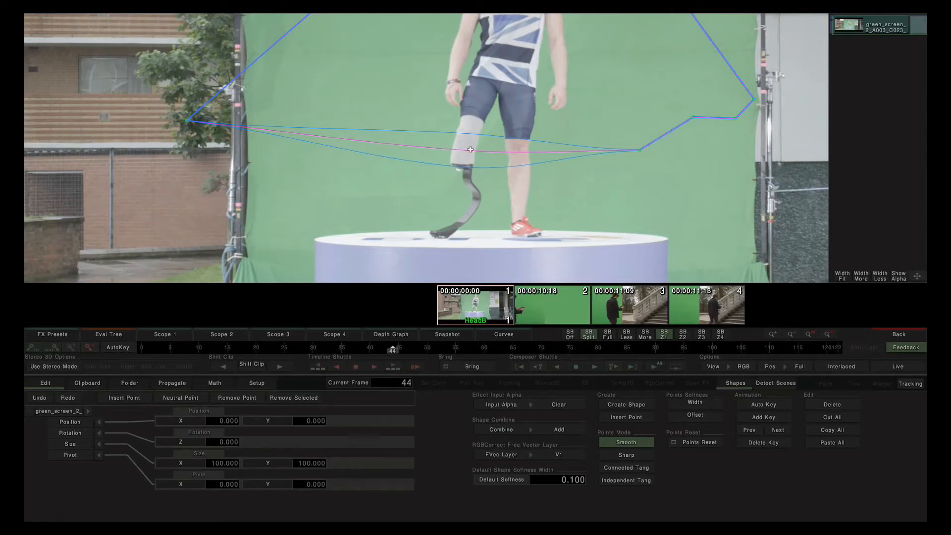
# - Check the softened edge in the Alpha view and return to the RGB view
pyautogui.click(739, 367)
pyautogui.click(736, 350)
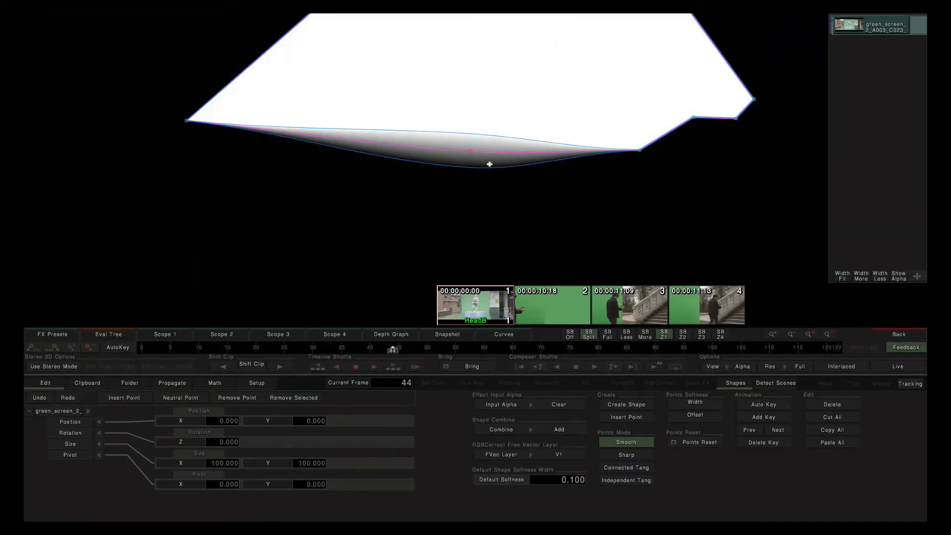
pyautogui.click(742, 368)
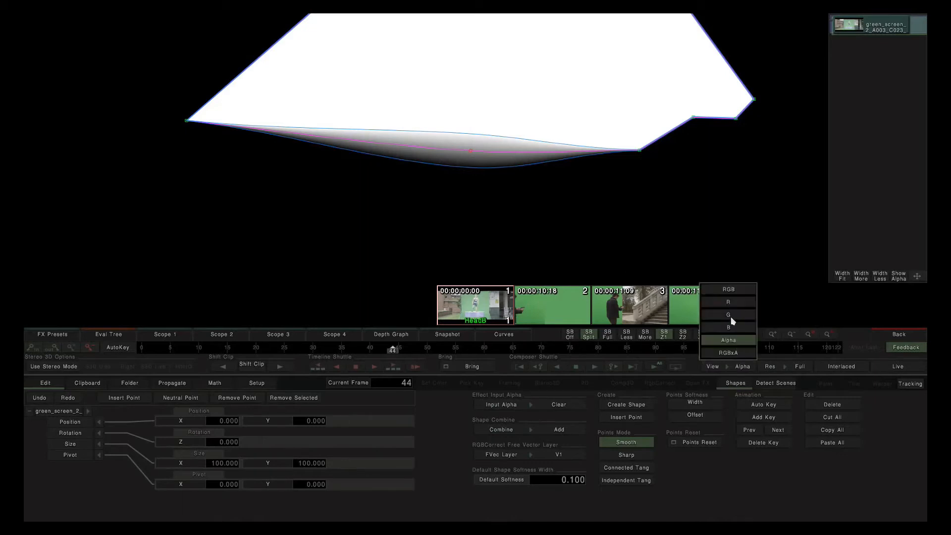
pyautogui.click(726, 289)
# - Try adjusting the softness offset of the selected knee point
pyautogui.click(473, 151)
pyautogui.click(473, 151)
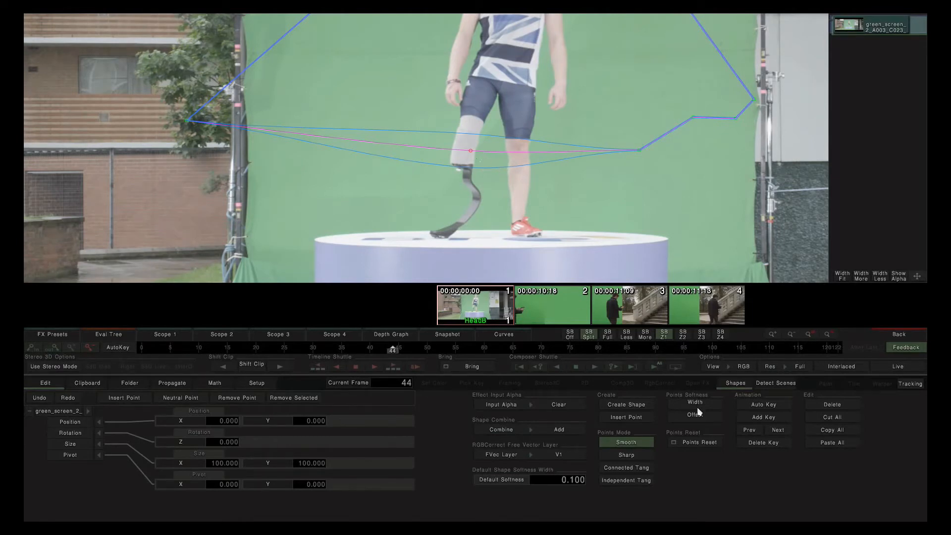
pyautogui.moveTo(699, 420)
pyautogui.mouseDown()
pyautogui.moveTo(654, 420)
pyautogui.moveTo(750, 417)
pyautogui.moveTo(652, 415)
pyautogui.moveTo(743, 419)
pyautogui.moveTo(694, 419)
pyautogui.mouseUp()
# - Give the knee point independent tangents and extend its upper softness handle upward and its lower one downward
pyautogui.click(631, 470)
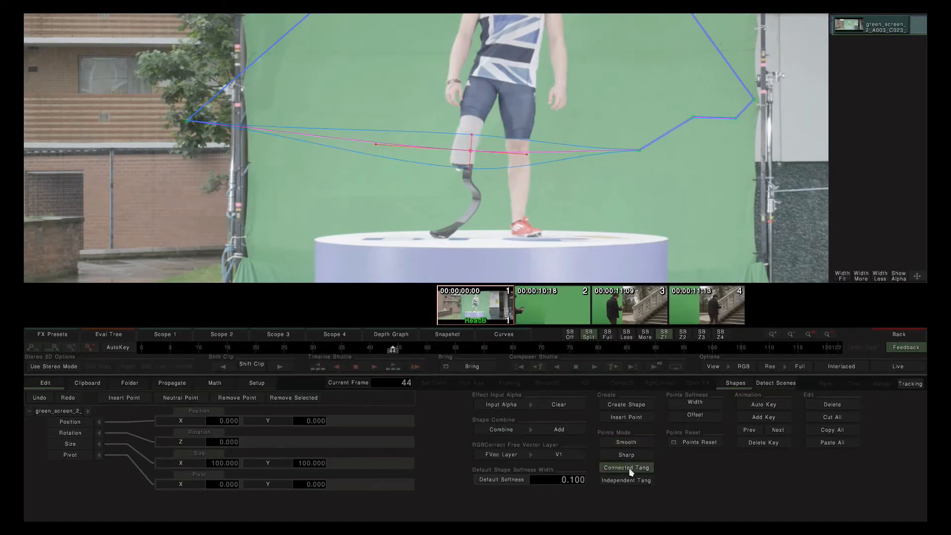
pyautogui.click(630, 483)
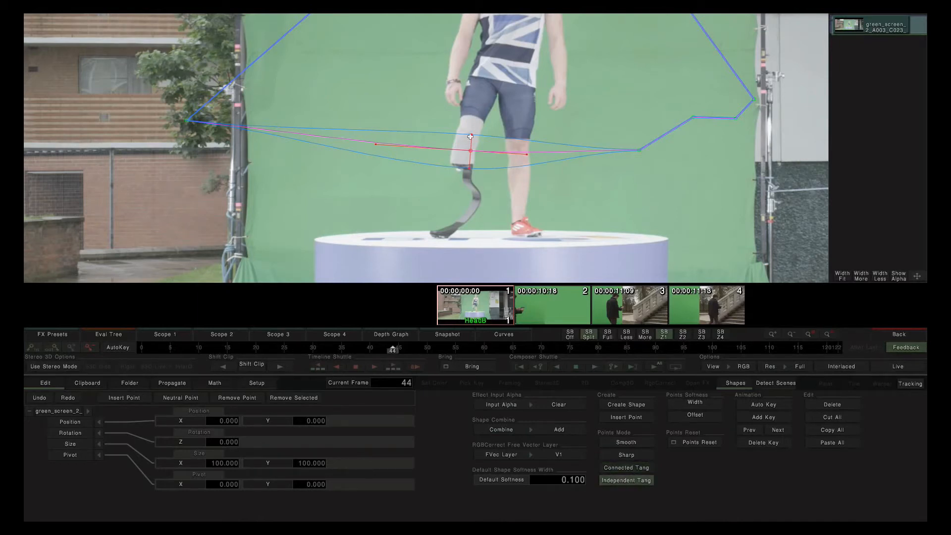
pyautogui.moveTo(471, 134)
pyautogui.mouseDown()
pyautogui.moveTo(475, 122)
pyautogui.moveTo(554, 132)
pyautogui.moveTo(411, 115)
pyautogui.moveTo(539, 135)
pyautogui.moveTo(477, 126)
pyautogui.mouseUp()
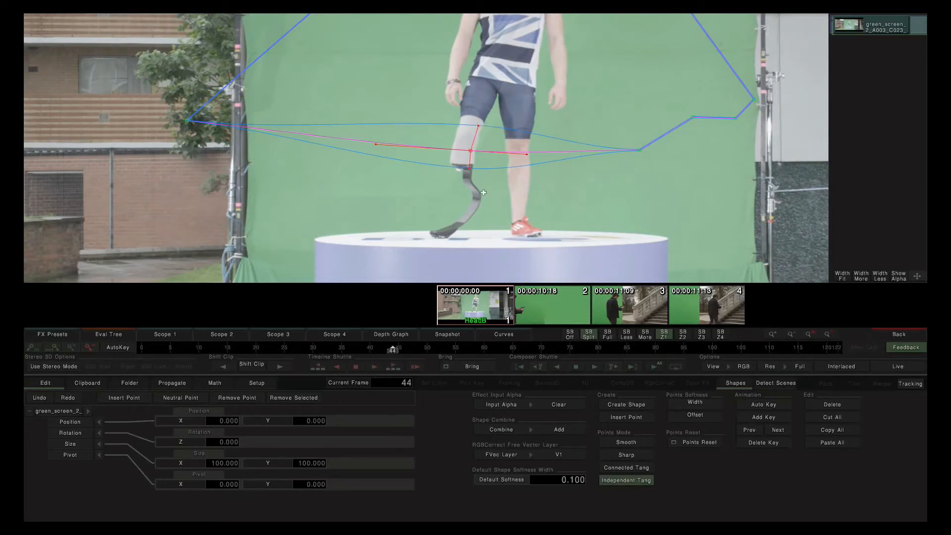
pyautogui.moveTo(469, 169); pyautogui.dragTo(470, 176)
# - Reset the knee point's tangents and pull its right tangent handle slightly outward and down
pyautogui.click(697, 441)
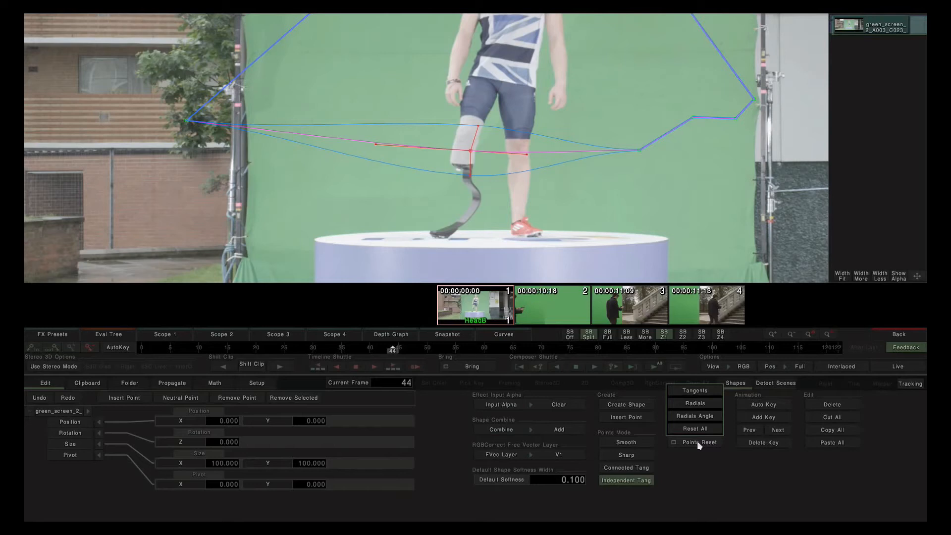
pyautogui.click(687, 391)
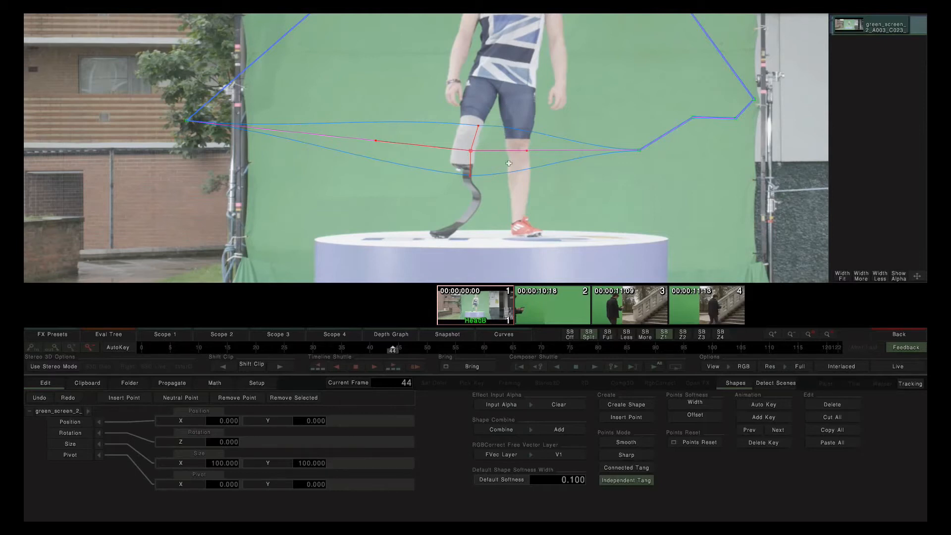
pyautogui.moveTo(526, 150)
pyautogui.mouseDown()
pyautogui.moveTo(529, 167)
pyautogui.moveTo(533, 155)
pyautogui.mouseUp()
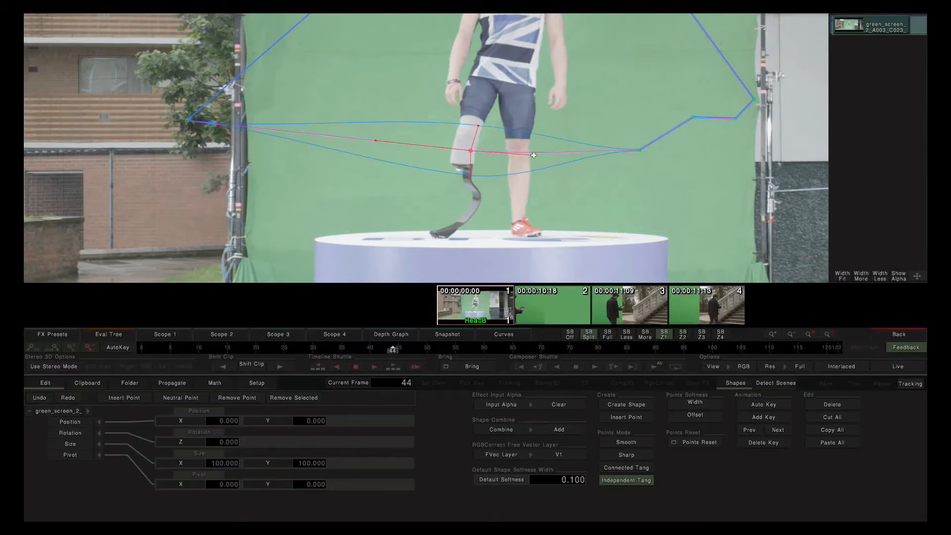
# - Switch the knee point to connected tangents, swing its right handle down, and reset its tangents
pyautogui.click(623, 467)
pyautogui.moveTo(529, 159); pyautogui.dragTo(511, 198)
pyautogui.click(691, 441)
pyautogui.click(688, 389)
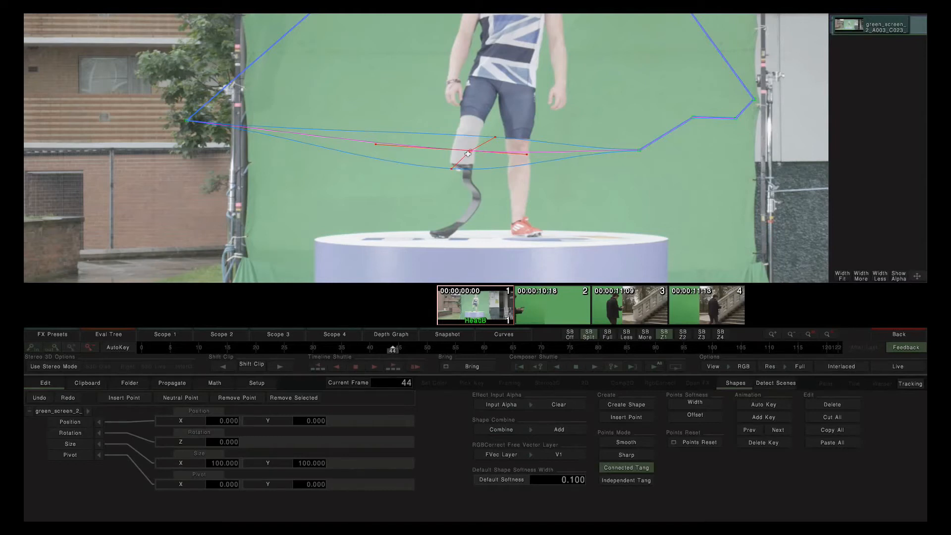
# - Stretch the knee point's upper softness handle toward the other leg and reset the point's radials
pyautogui.click(697, 444)
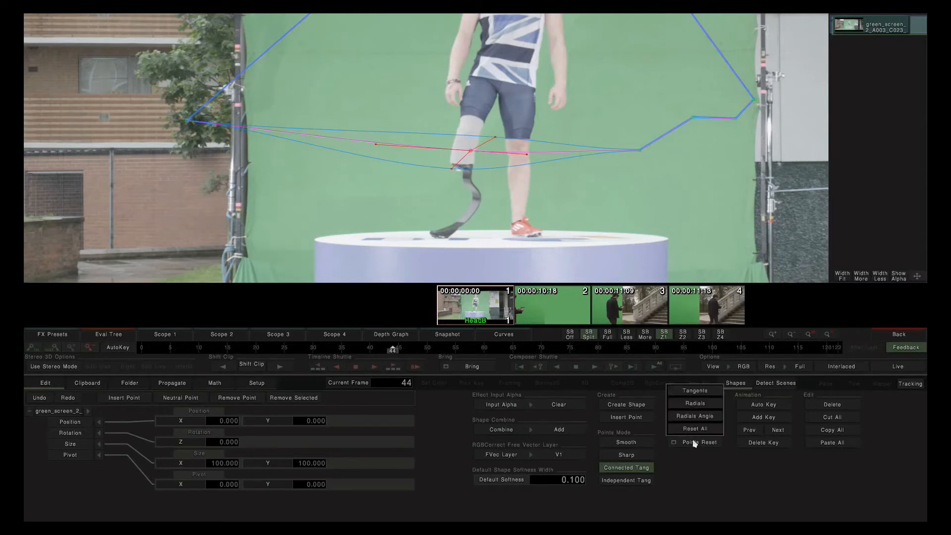
pyautogui.click(693, 405)
pyautogui.moveTo(494, 136); pyautogui.dragTo(505, 140)
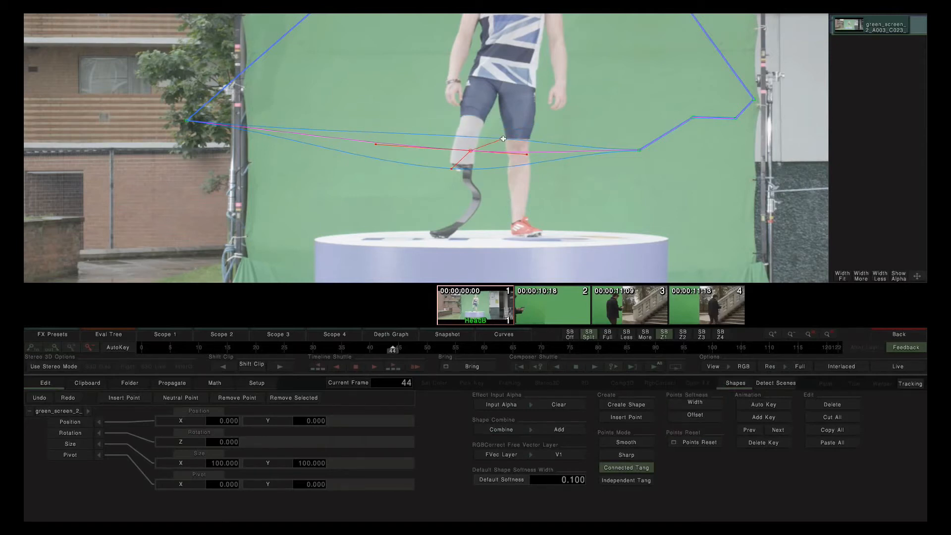
pyautogui.click(682, 432)
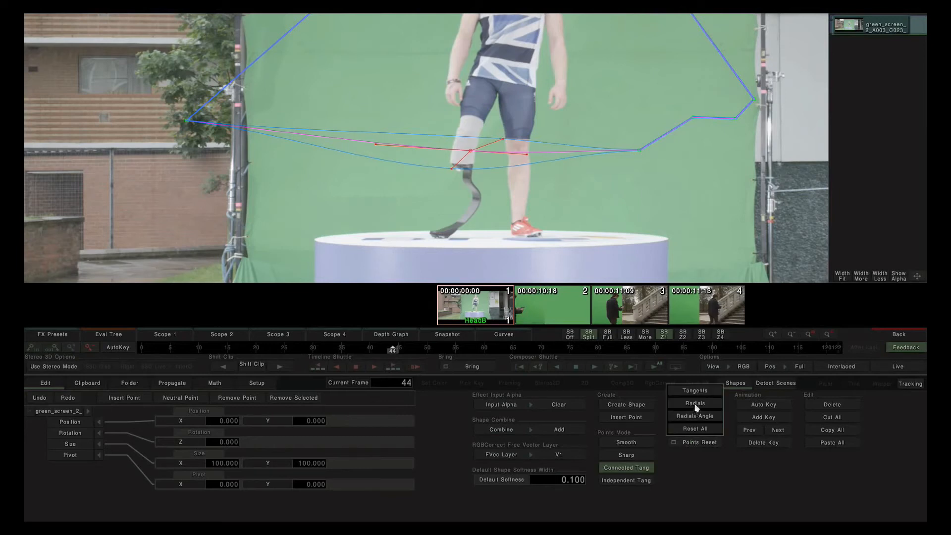
pyautogui.click(696, 406)
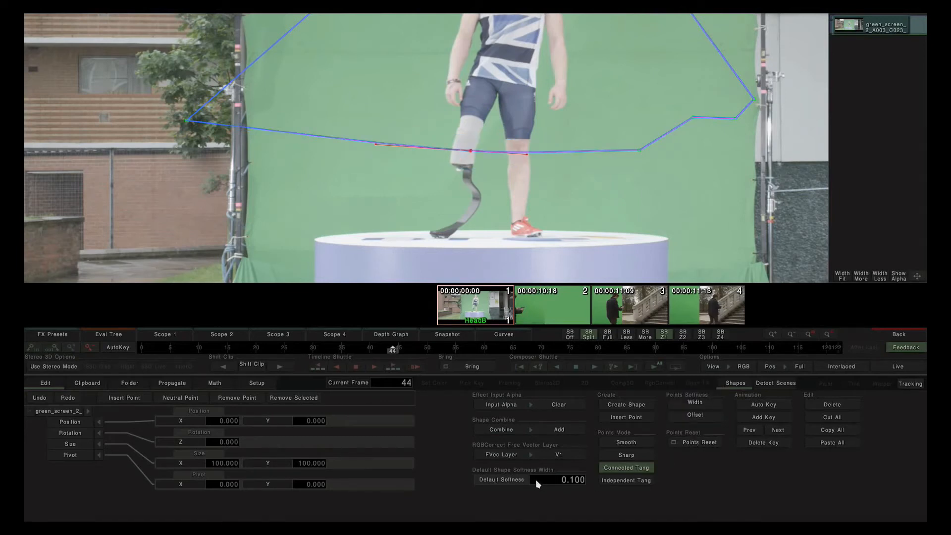
# - Set the default softness width to 3.100 and reset the knee point's radials to it
pyautogui.click(564, 483)
pyautogui.click(699, 443)
pyautogui.click(695, 404)
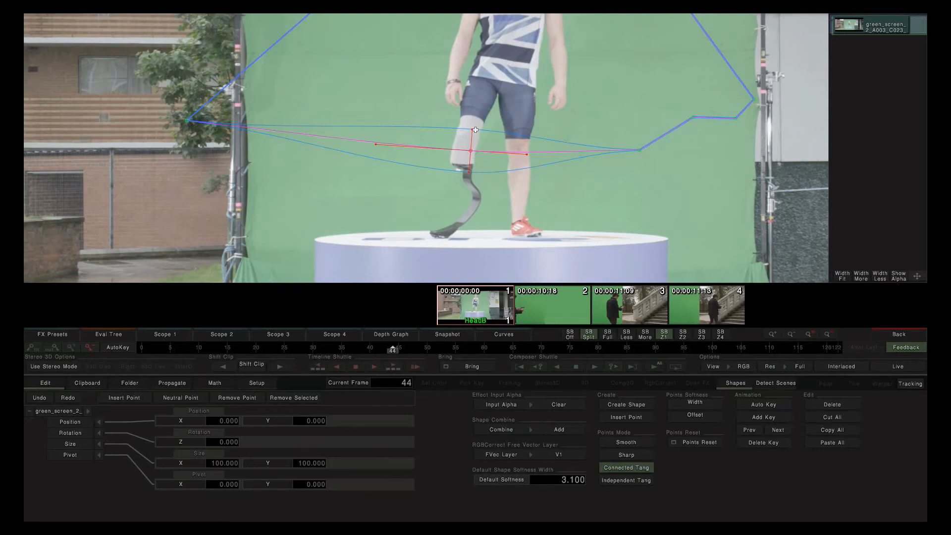
# - Tilt the knee point's upper softness handle toward the other leg and reset the radials' angle
pyautogui.moveTo(471, 130); pyautogui.dragTo(503, 133)
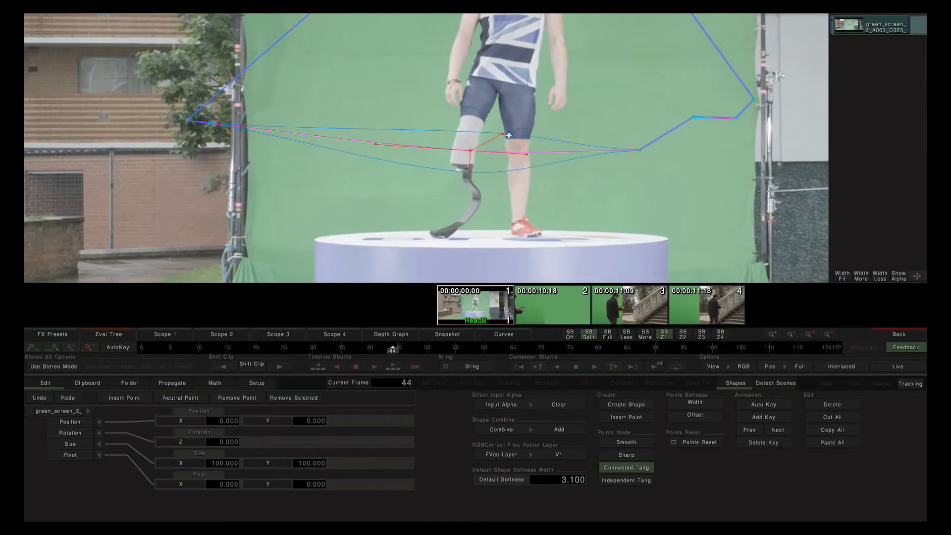
pyautogui.click(699, 444)
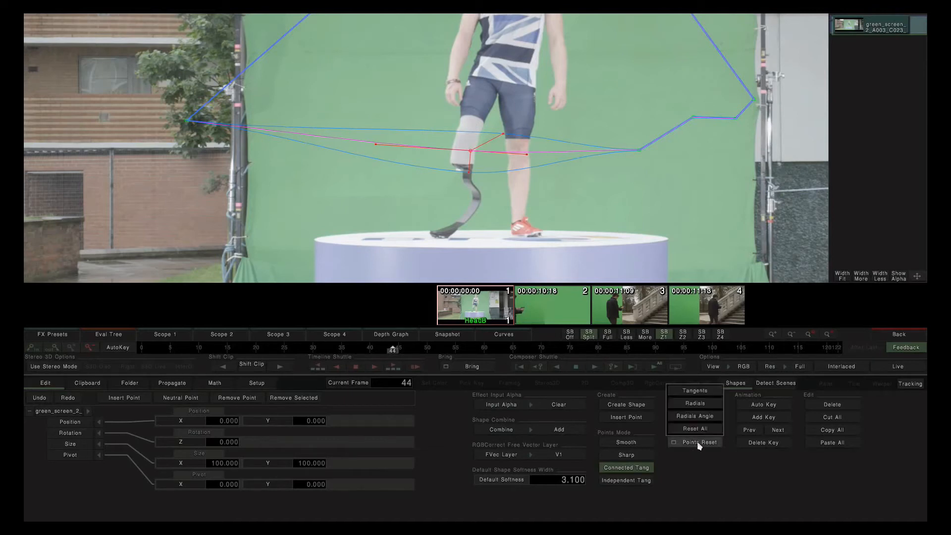
pyautogui.click(693, 416)
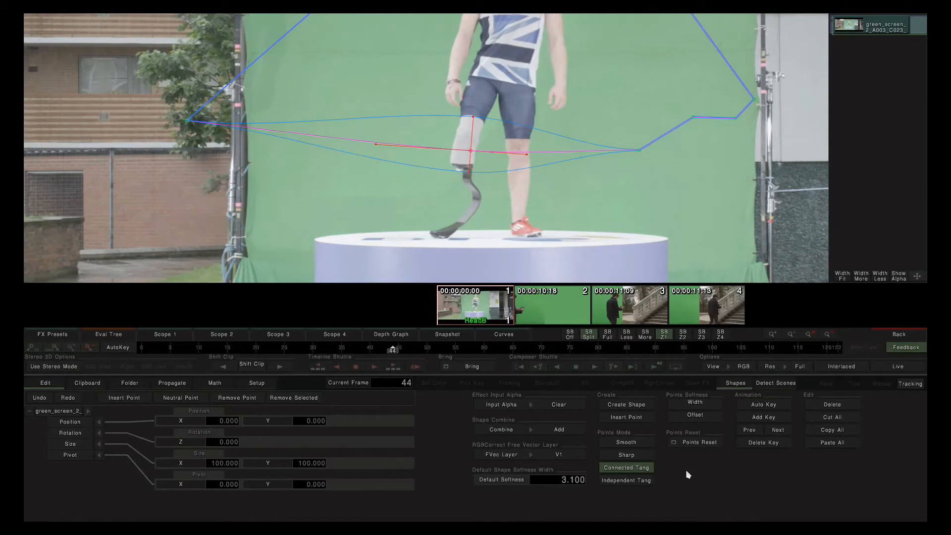
pyautogui.click(625, 468)
# - Review the Input Alpha options with Clear in use and view the whole shape in the Alpha channel
pyautogui.click(560, 405)
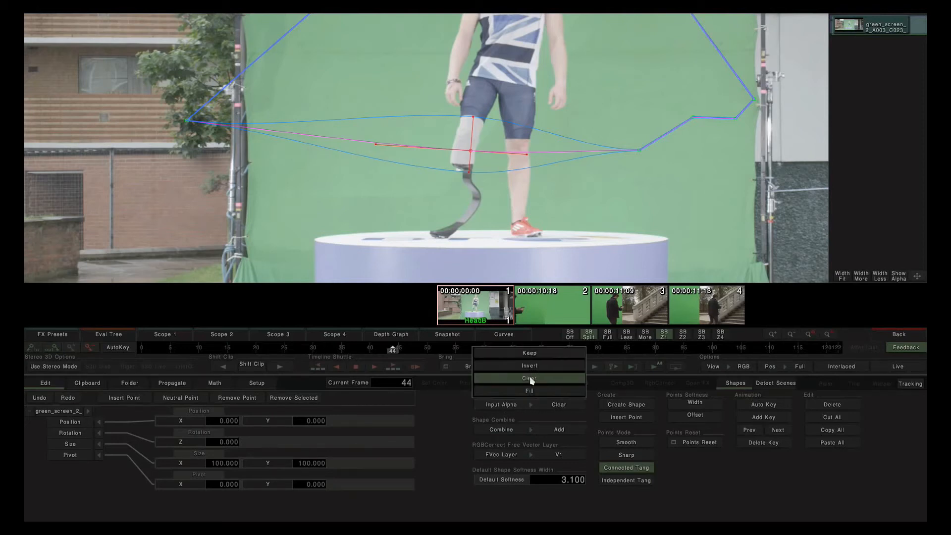
pyautogui.click(744, 367)
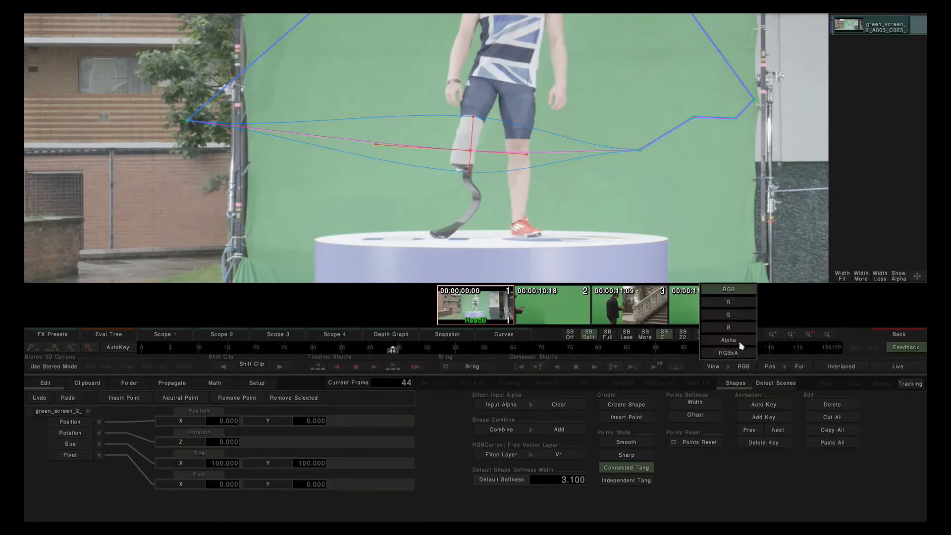
pyautogui.click(738, 341)
pyautogui.scroll(-4, 547, 202)
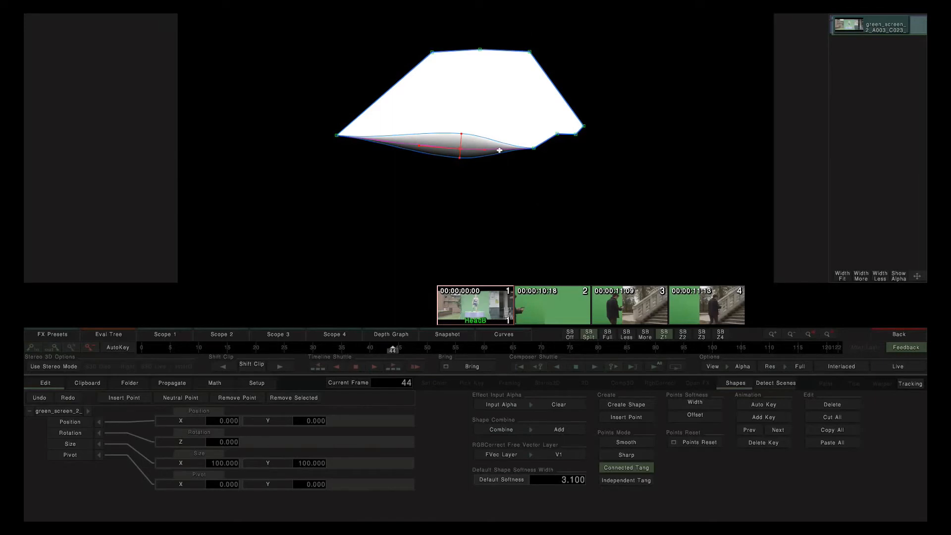
# - Select and delete the whole shape, and return to the RGB view
pyautogui.moveTo(481, 128); pyautogui.dragTo(302, 24)
pyautogui.press('Delete')
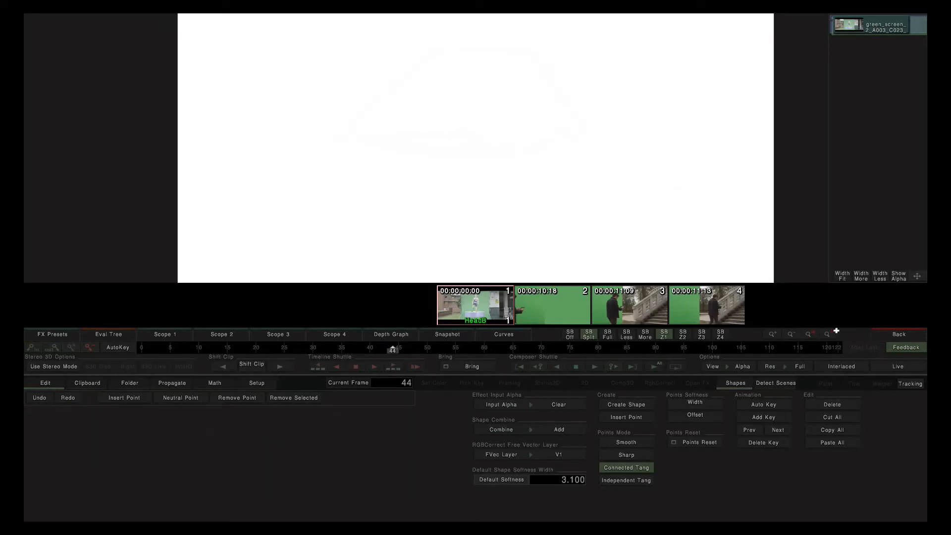
pyautogui.click(744, 367)
pyautogui.click(728, 289)
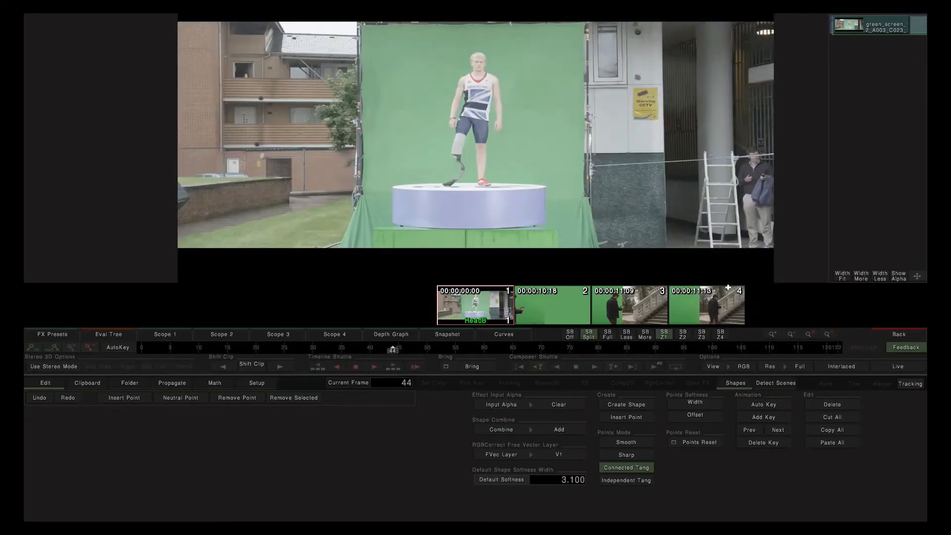
# - Return to the timeline, add a Green Screen keyer over the clip, and open the effect for editing
pyautogui.click(895, 334)
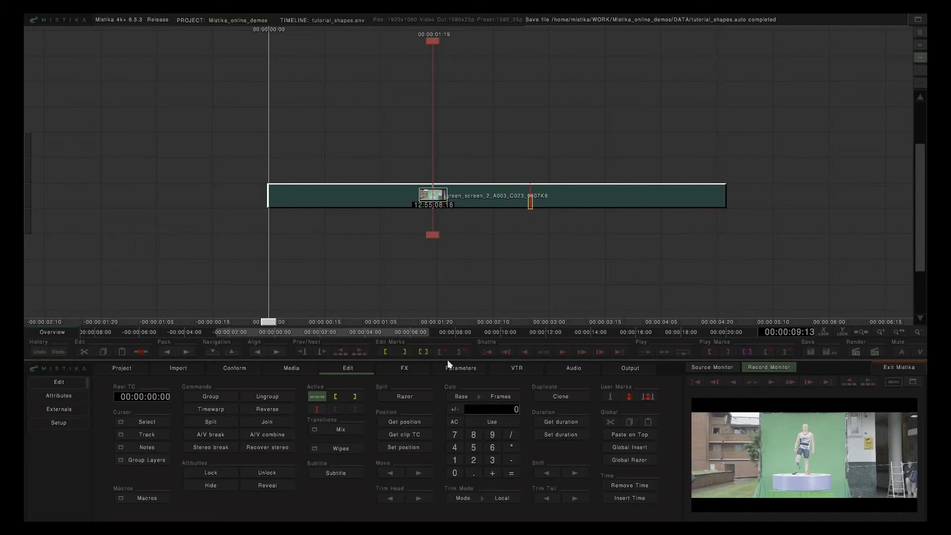
pyautogui.click(404, 368)
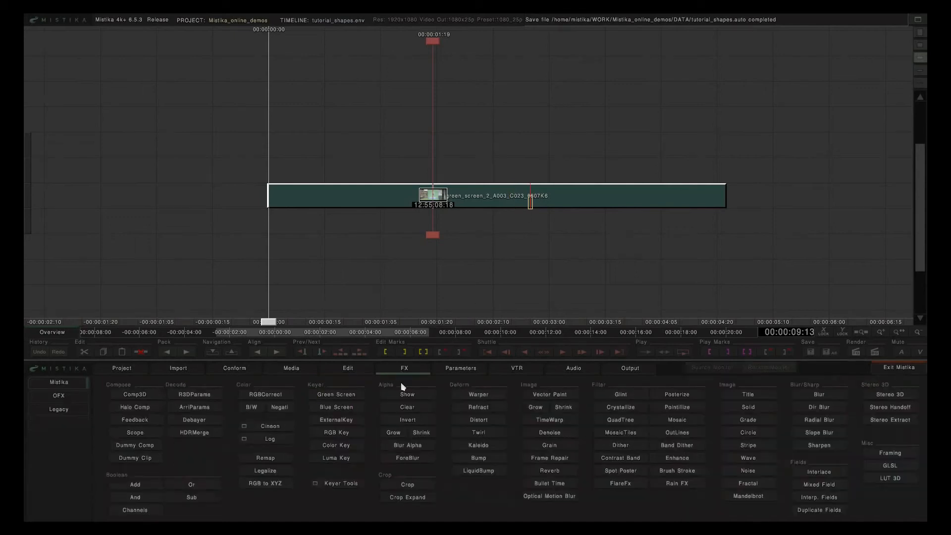
pyautogui.click(347, 394)
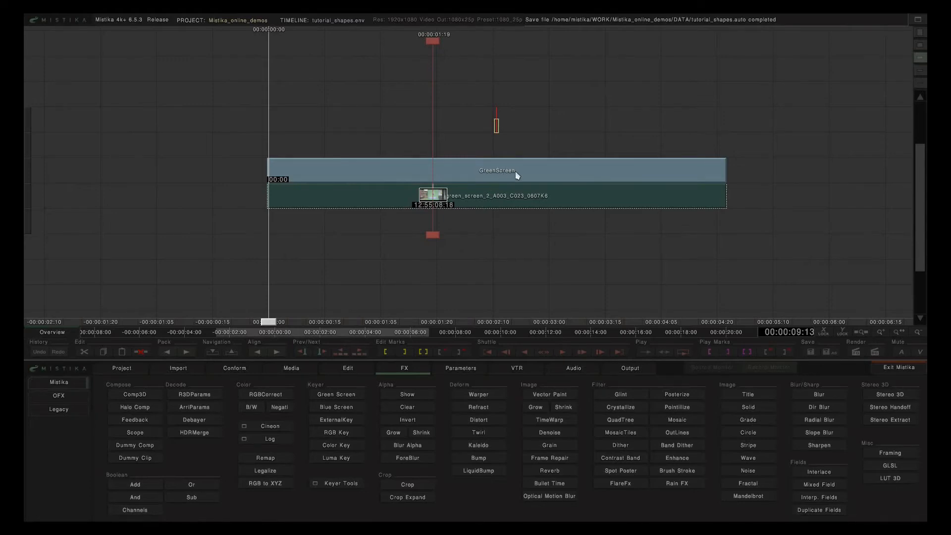
pyautogui.doubleClick(515, 170)
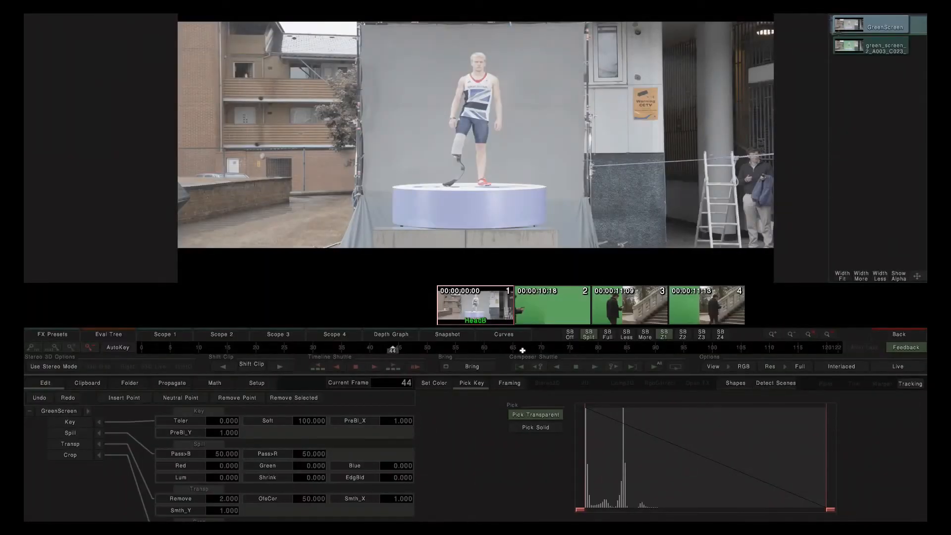
# - Switch the view to Alpha and pick the green backdrop beside the athlete as the transparent key colour
pyautogui.click(740, 367)
pyautogui.click(733, 344)
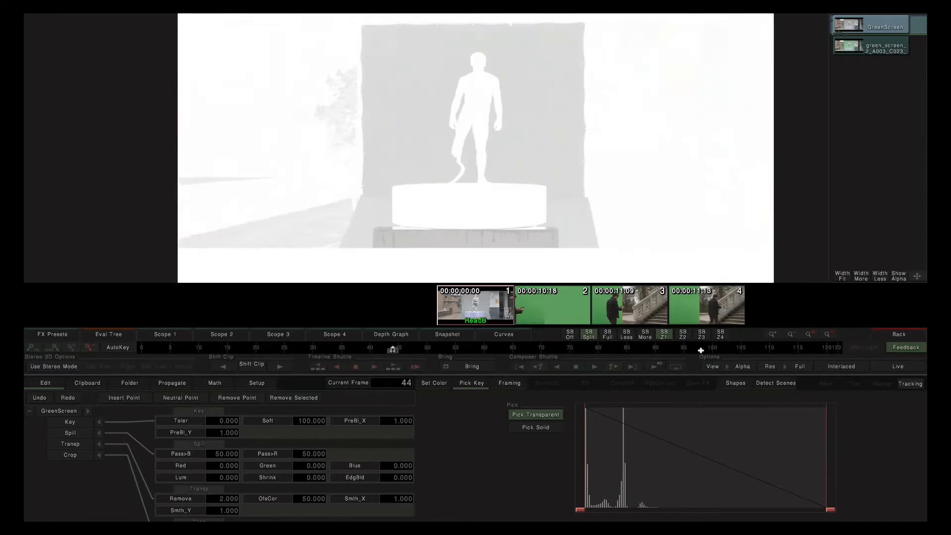
pyautogui.click(543, 149)
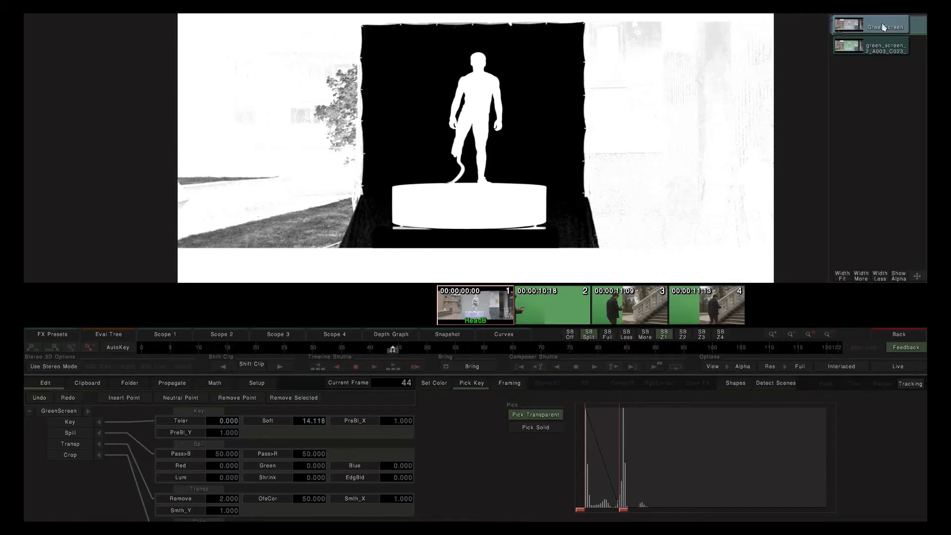
# - Using Sharp points, draw a small four-point shape over the building wall beside the green backdrop, and delete it
pyautogui.click(736, 382)
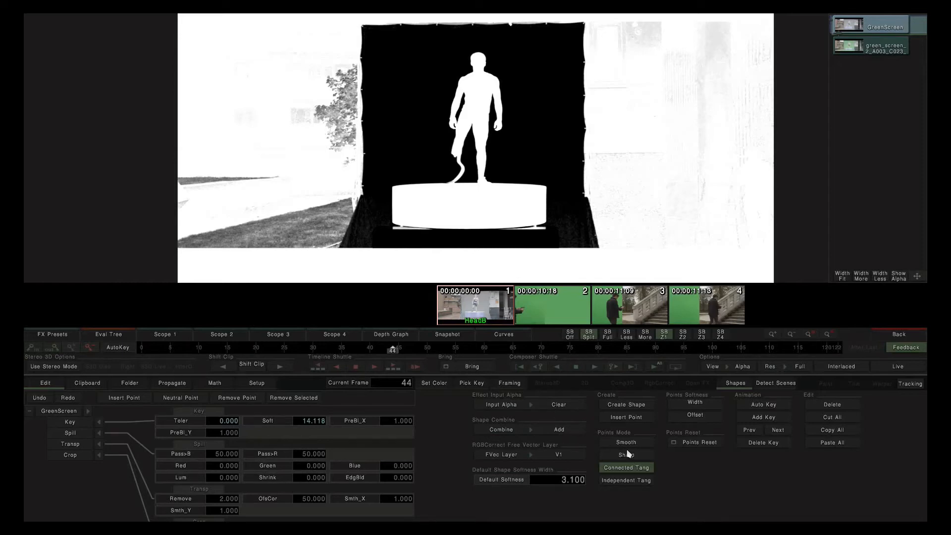
pyautogui.click(623, 405)
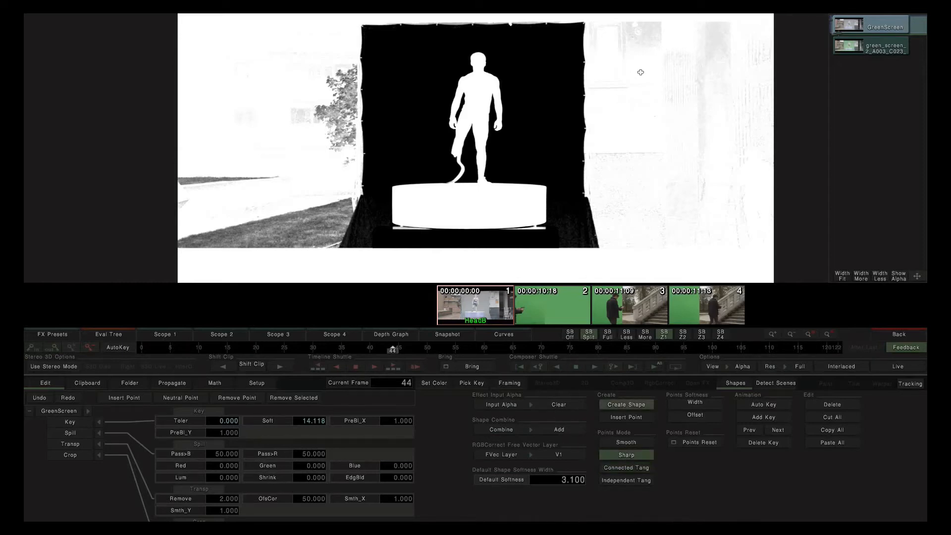
pyautogui.click(628, 91)
pyautogui.click(660, 119)
pyautogui.click(672, 93)
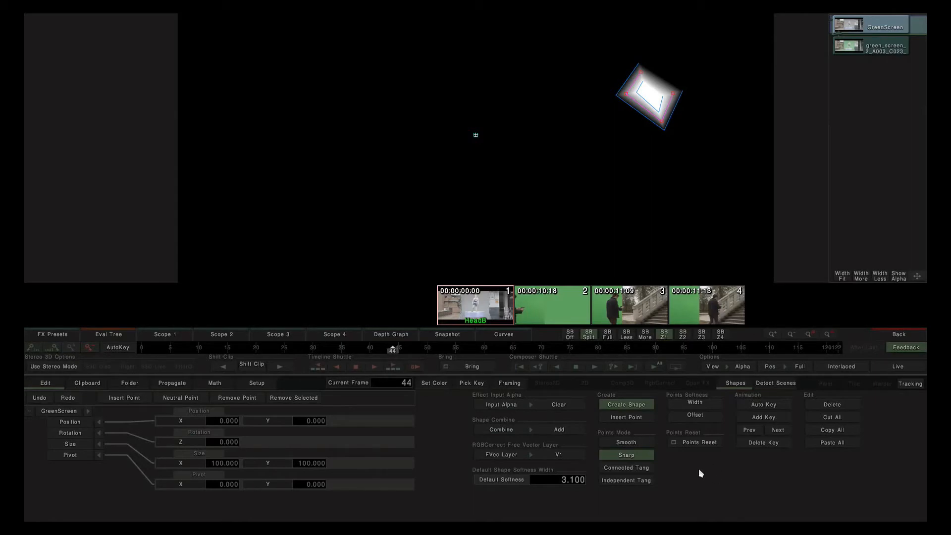
pyautogui.press('Escape')
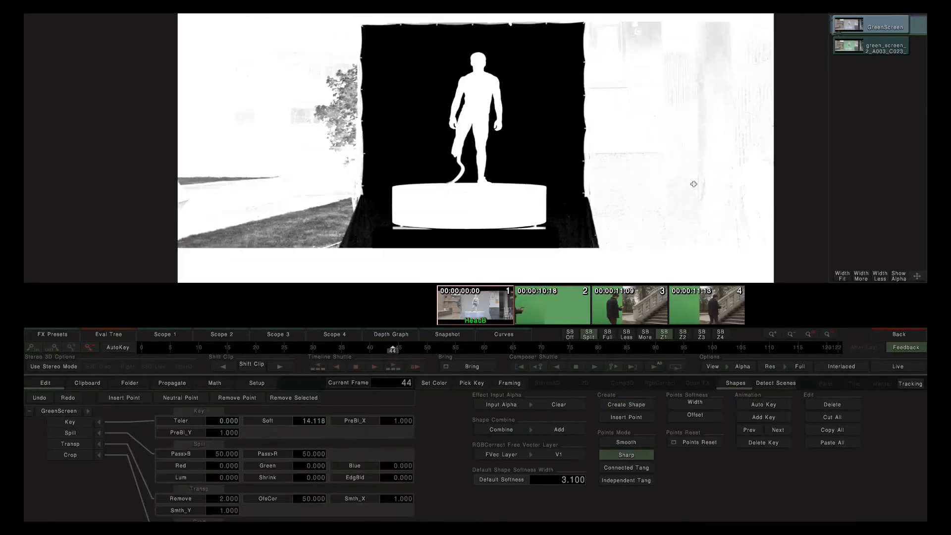
# - Set the default shape softness width to 0.100 and the Input Alpha to Keep
pyautogui.click(551, 479)
pyautogui.click(554, 405)
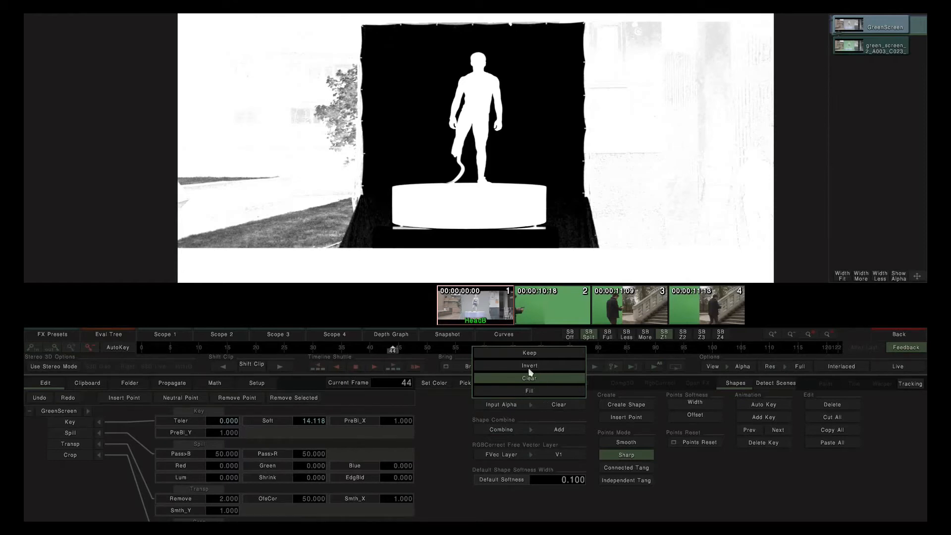
pyautogui.click(527, 352)
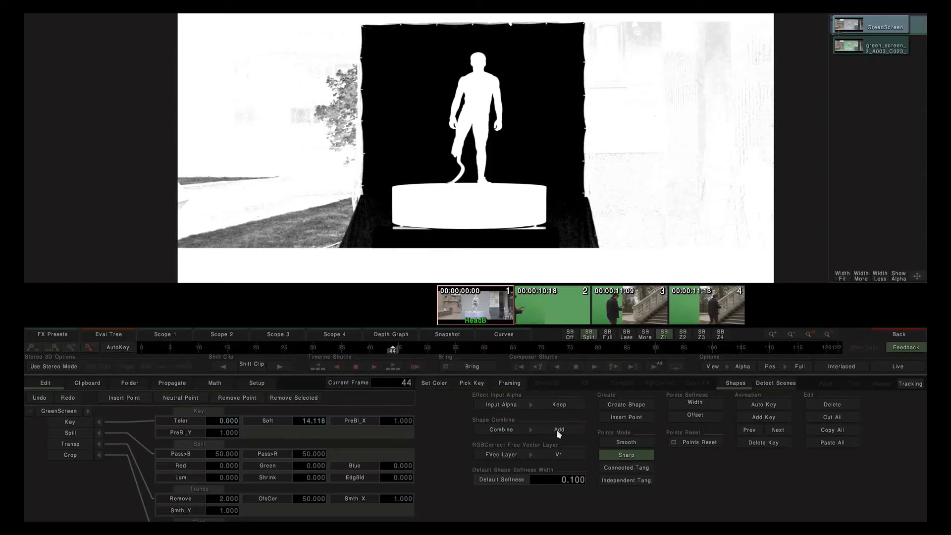
# - Draw a small four-point shape in Add mode on the backdrop to the right of the athlete, and delete it
pyautogui.click(608, 408)
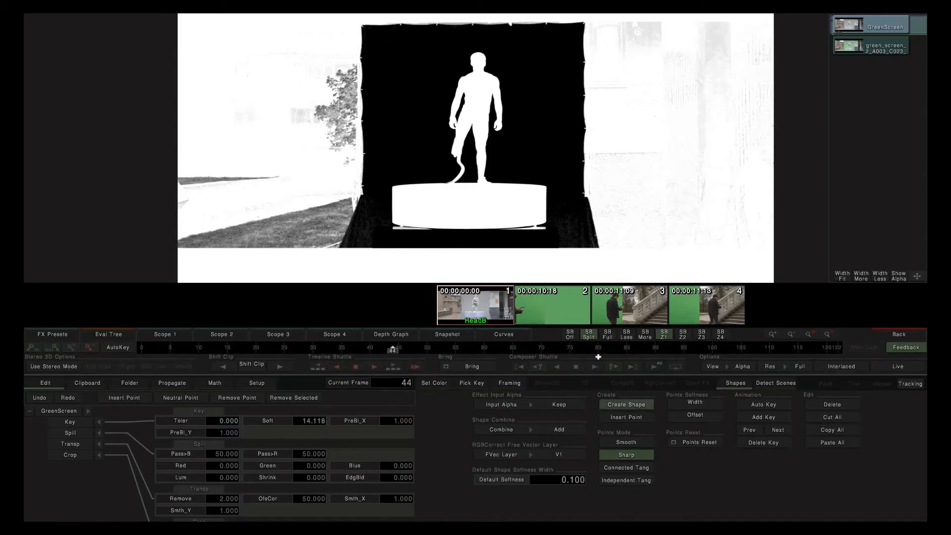
pyautogui.click(515, 67)
pyautogui.click(556, 66)
pyautogui.click(558, 102)
pyautogui.click(515, 97)
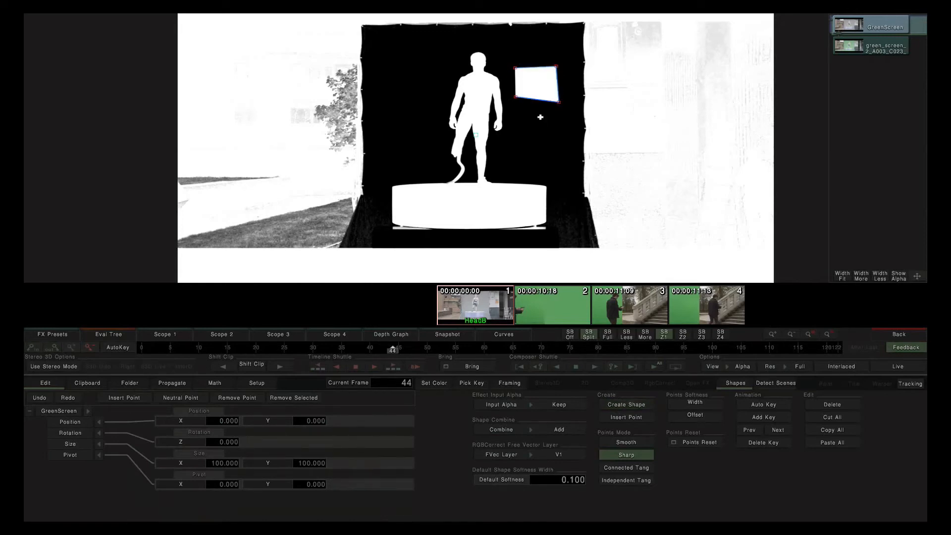
pyautogui.click(585, 115)
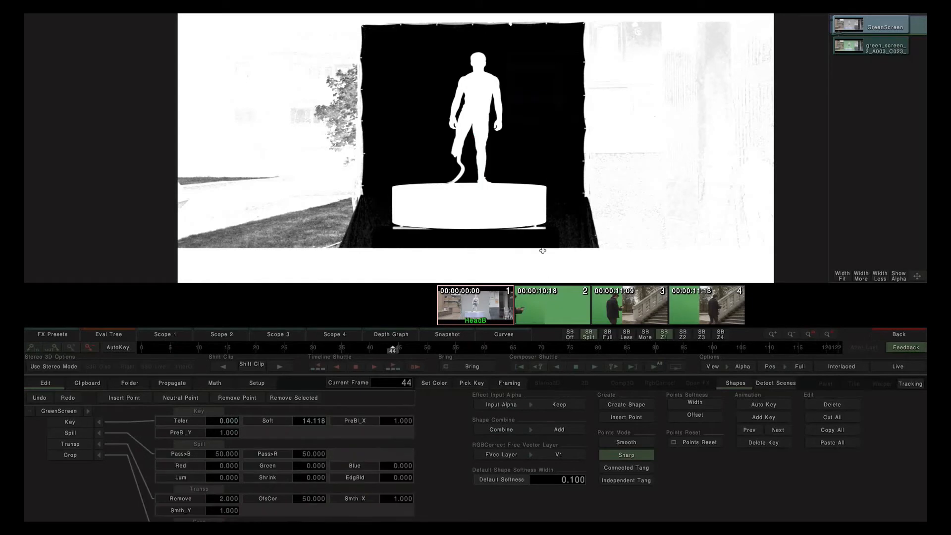
# - Draw a rectangular shape in Subtract mode across the right edge of the backdrop and the wall, and delete it
pyautogui.click(558, 429)
pyautogui.click(531, 414)
pyautogui.click(616, 404)
pyautogui.click(566, 110)
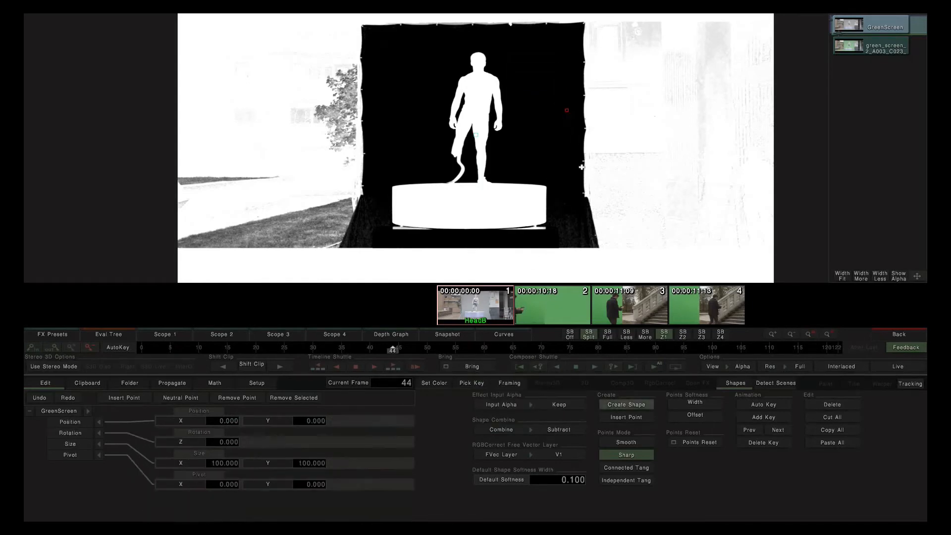
pyautogui.click(574, 174)
pyautogui.click(660, 175)
pyautogui.click(658, 108)
pyautogui.click(595, 108)
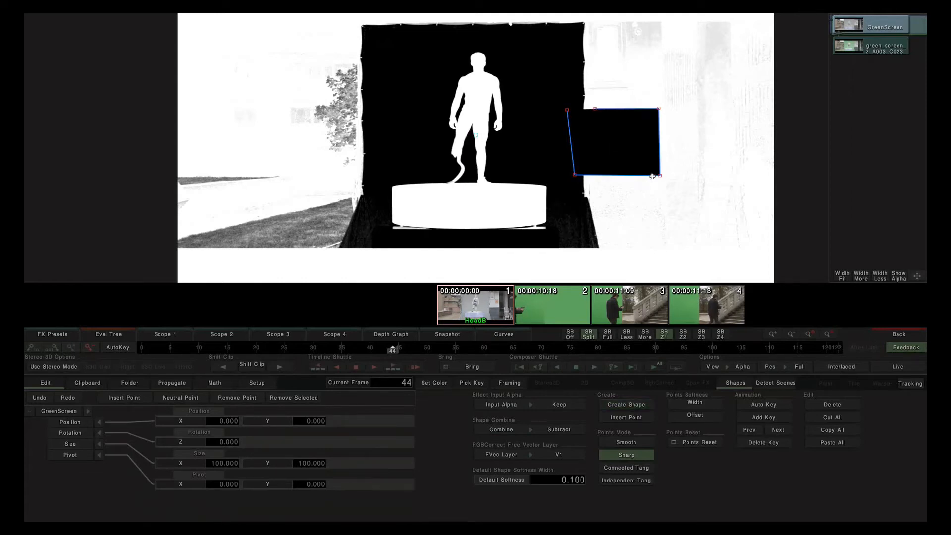
pyautogui.click(553, 96)
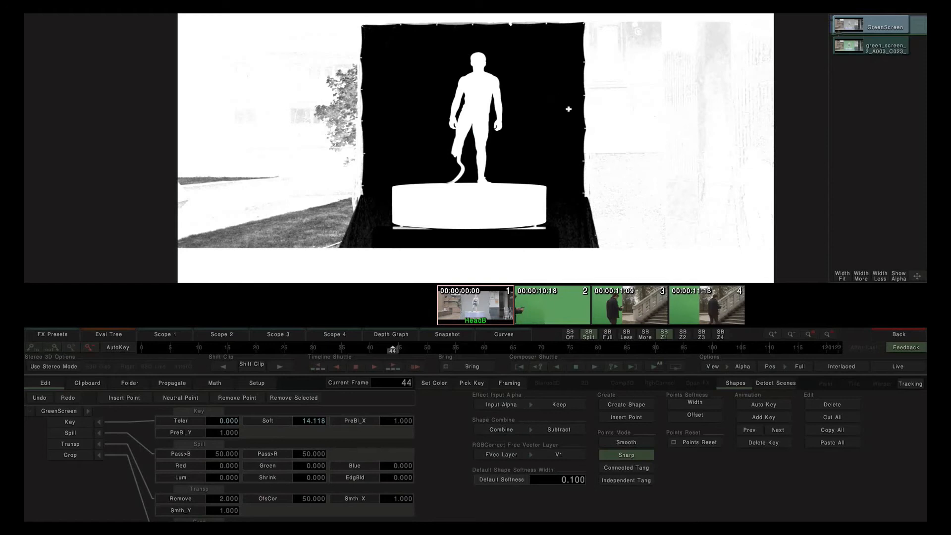
# - Draw a small square shape in Add Inverted mode on the backdrop to the right of the athlete, and delete it
pyautogui.click(565, 429)
pyautogui.click(543, 391)
pyautogui.click(612, 403)
pyautogui.click(529, 93)
pyautogui.click(532, 136)
pyautogui.click(567, 134)
pyautogui.click(565, 94)
pyautogui.rightClick(643, 171)
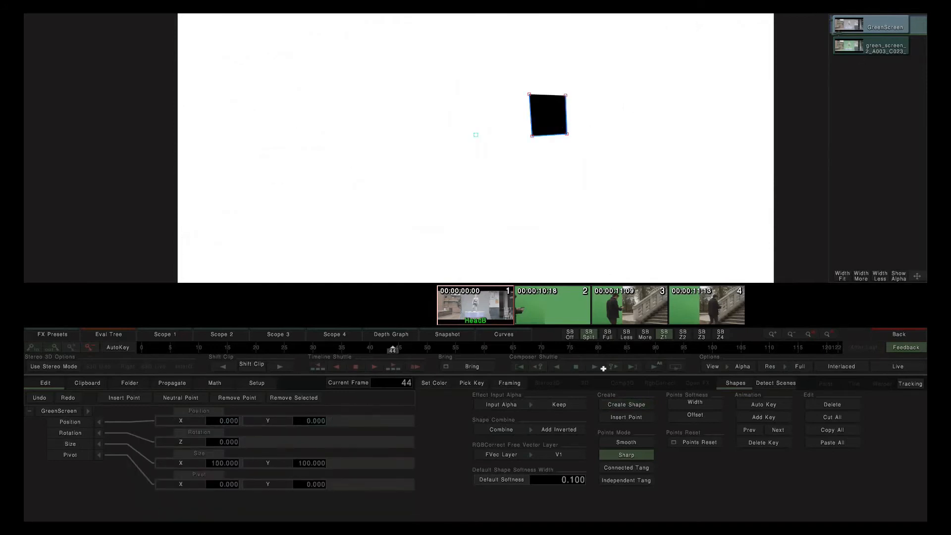
pyautogui.moveTo(492, 78); pyautogui.dragTo(611, 184)
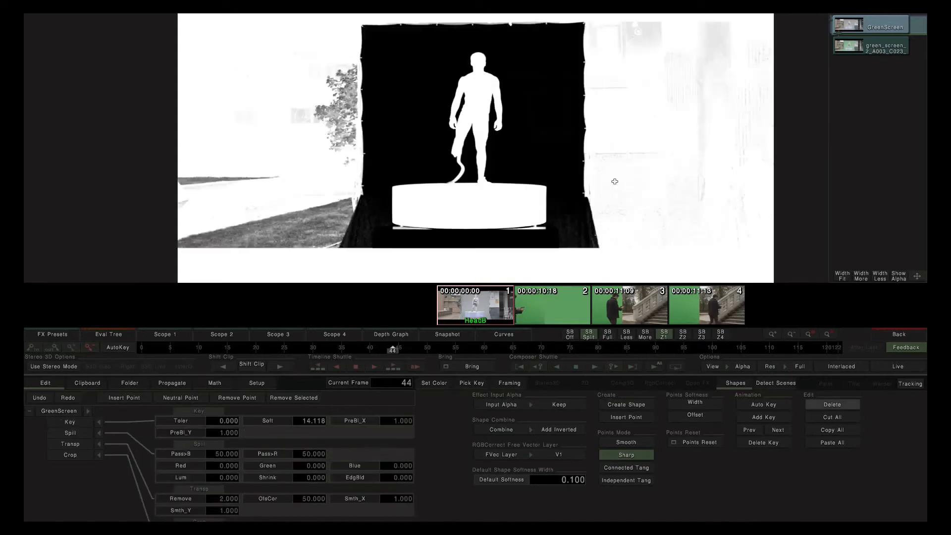
# - Set the shape combine mode to Intersect and draw a four-point shape around the athlete and the podium
pyautogui.click(563, 436)
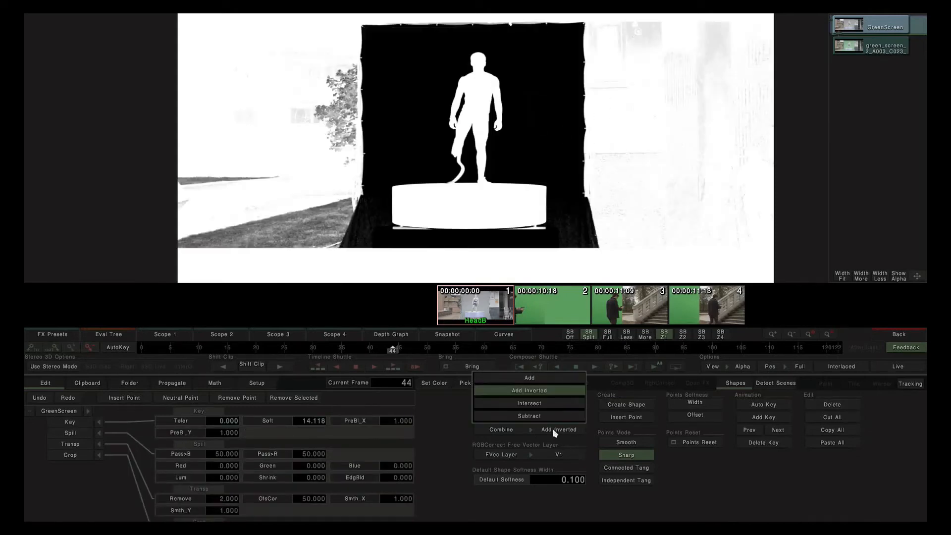
pyautogui.click(533, 409)
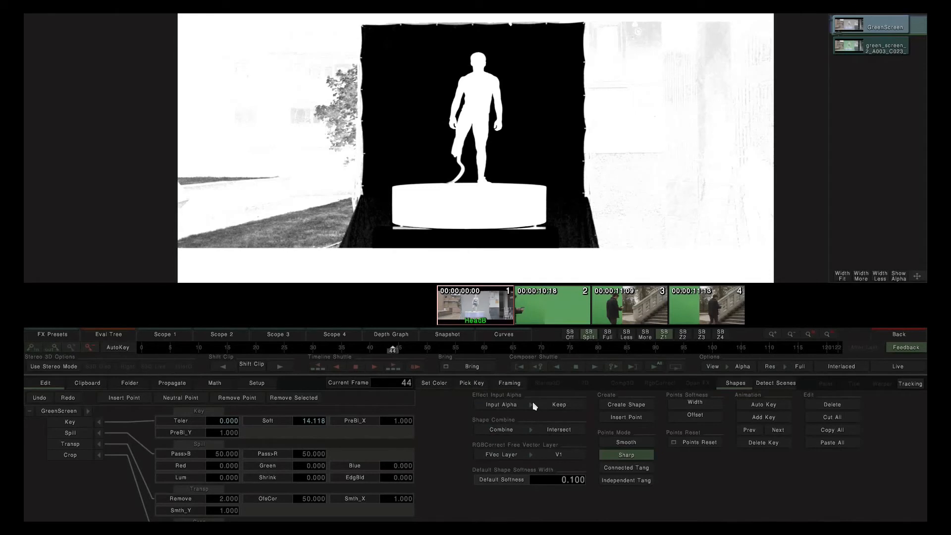
pyautogui.click(622, 405)
pyautogui.click(393, 51)
pyautogui.click(385, 228)
pyautogui.click(553, 234)
pyautogui.click(547, 48)
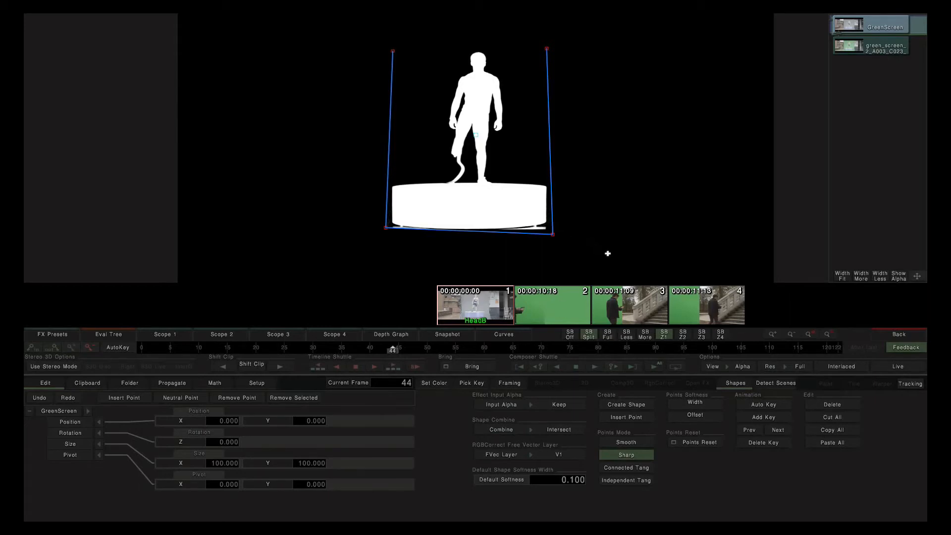
# - Return to the timeline, open the green screen clip for editing, and switch its view to RGB
pyautogui.click(892, 334)
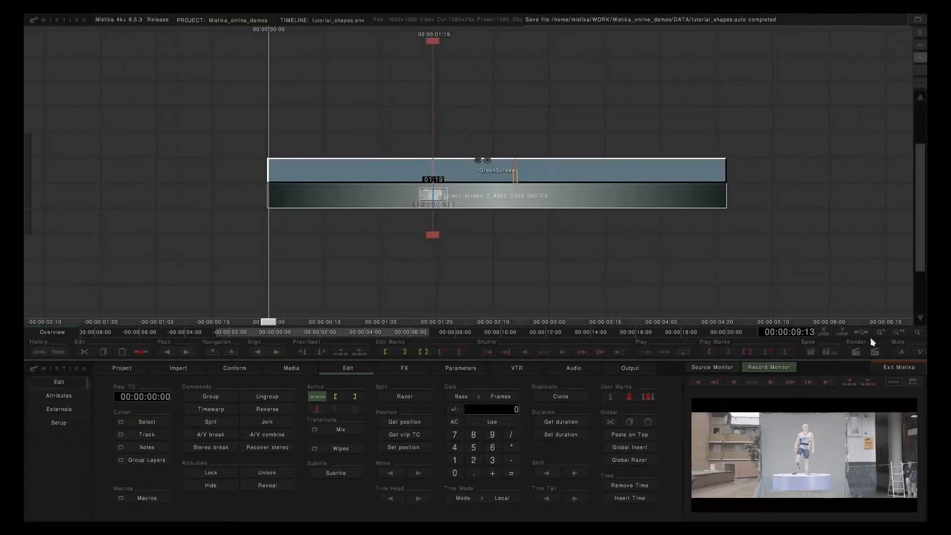
pyautogui.click(548, 193)
pyautogui.doubleClick(514, 197)
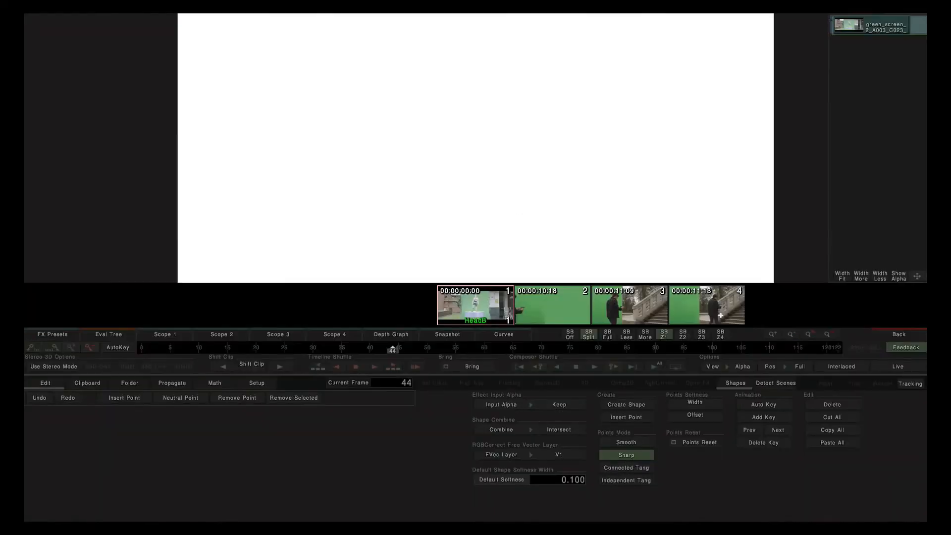
pyautogui.click(732, 367)
pyautogui.click(728, 337)
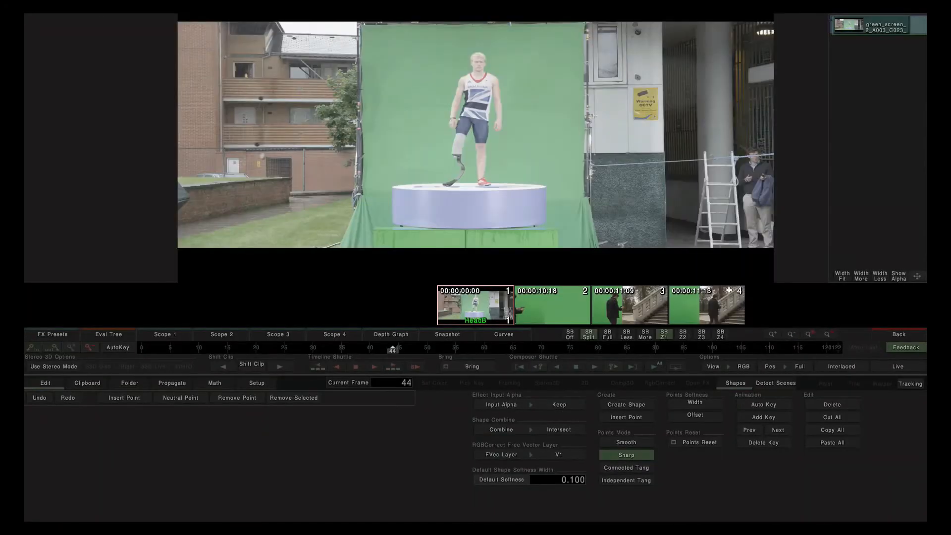
# - Set the clip's Input Alpha to Clear and the shape combine mode to Add
pyautogui.click(559, 404)
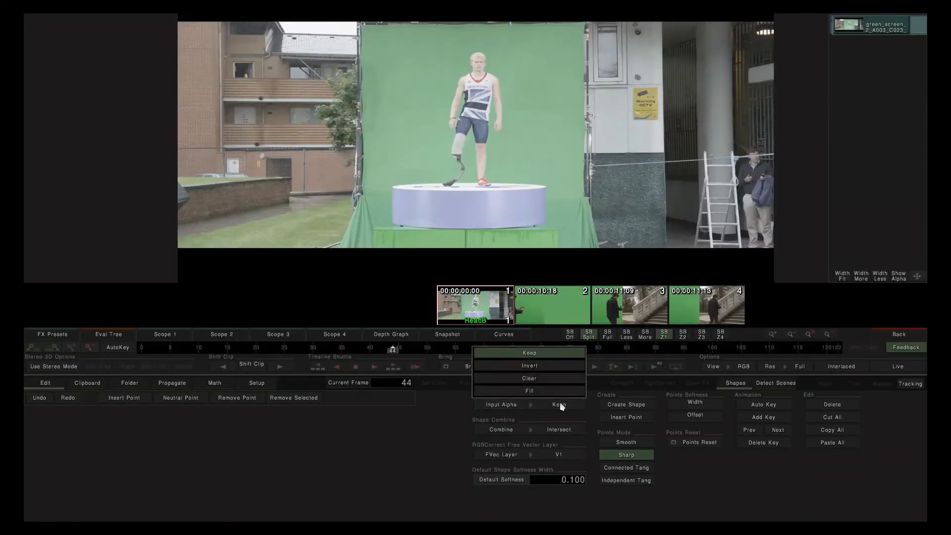
pyautogui.click(530, 379)
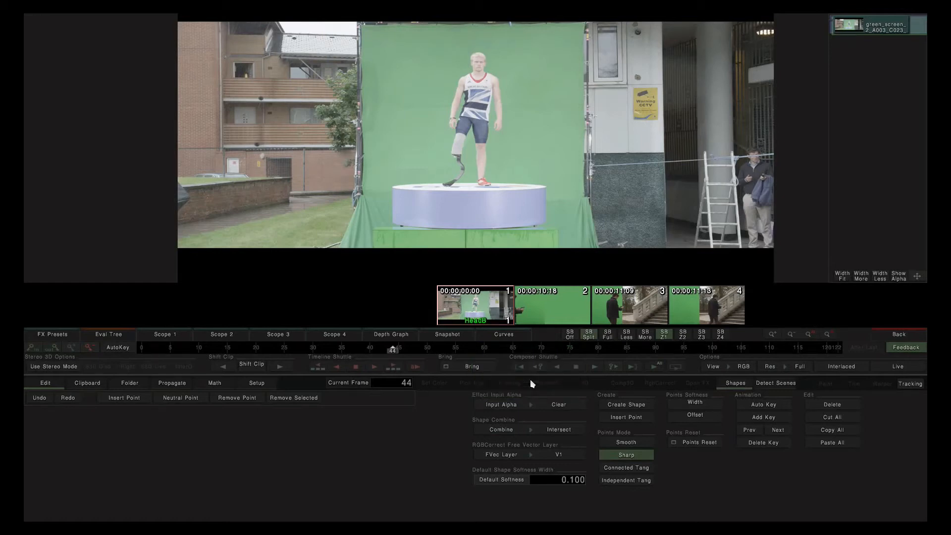
pyautogui.click(550, 430)
pyautogui.click(531, 384)
# - Draw a rectangular shape from the tree to the athlete's legs and switch the view to Alpha
pyautogui.click(626, 405)
pyautogui.click(323, 101)
pyautogui.click(322, 191)
pyautogui.click(467, 193)
pyautogui.click(466, 102)
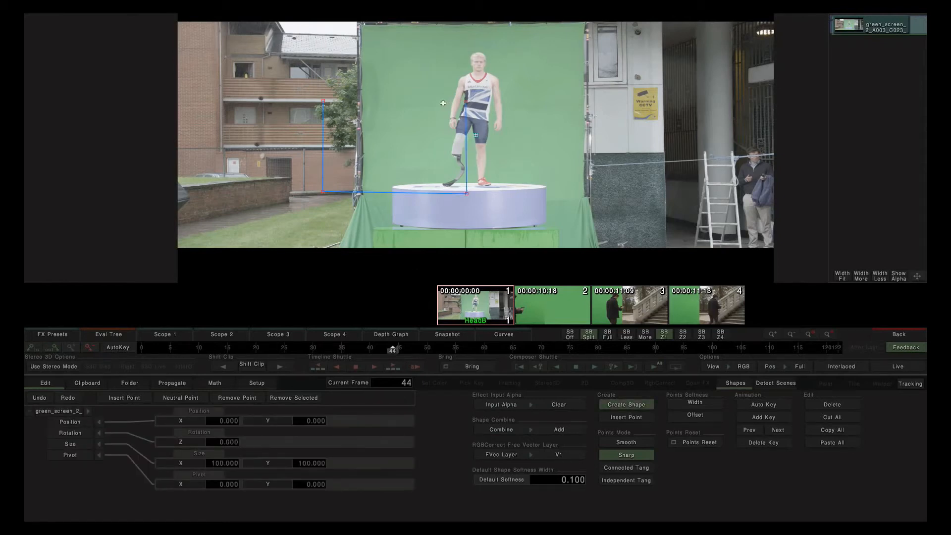
pyautogui.rightClick(389, 102)
pyautogui.click(740, 365)
pyautogui.click(736, 342)
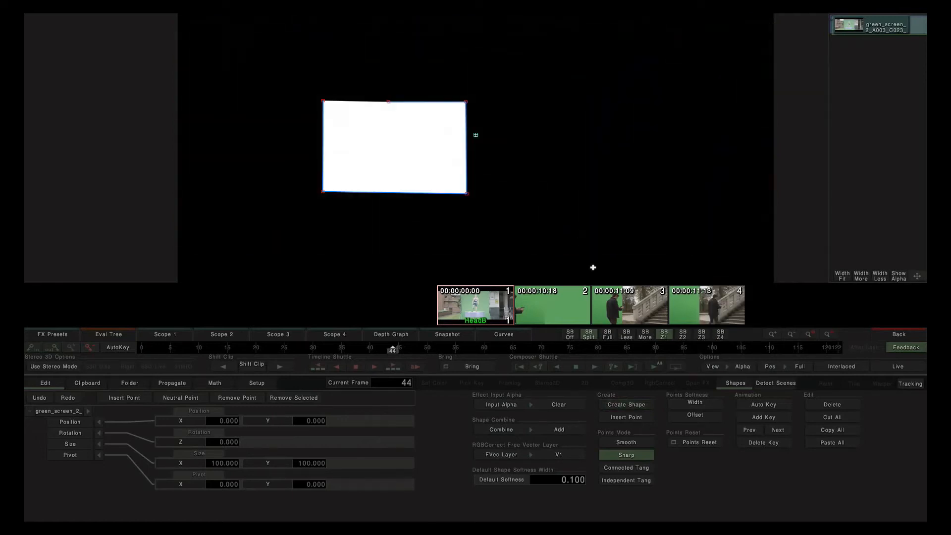
# - Draw a second, larger four-point shape overlapping the right part of the first rectangle, and deselect it
pyautogui.click(623, 402)
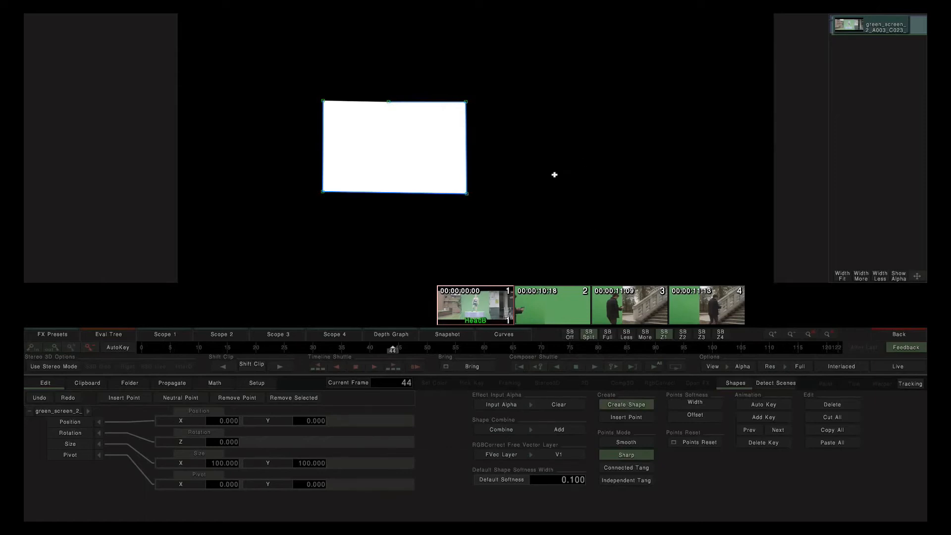
pyautogui.click(516, 53)
pyautogui.click(414, 59)
pyautogui.click(413, 226)
pyautogui.click(575, 220)
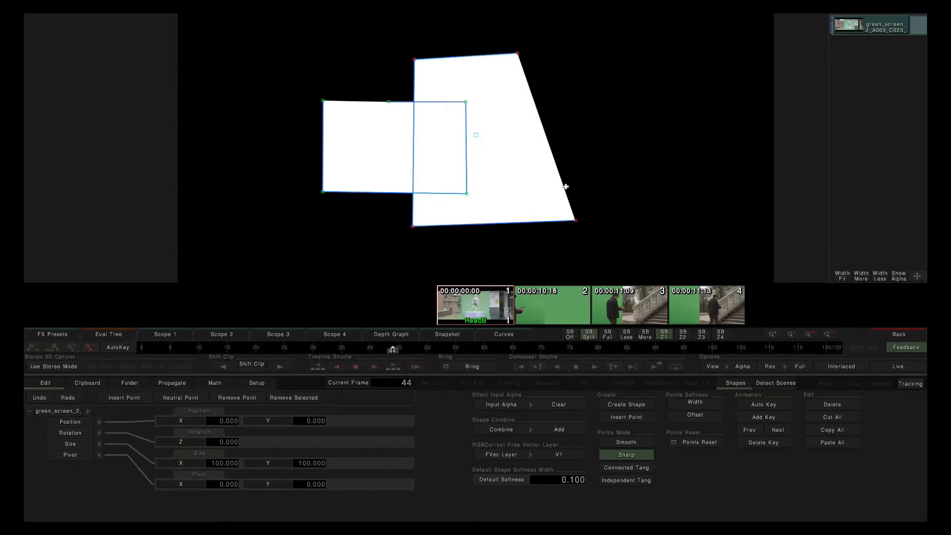
pyautogui.click(592, 134)
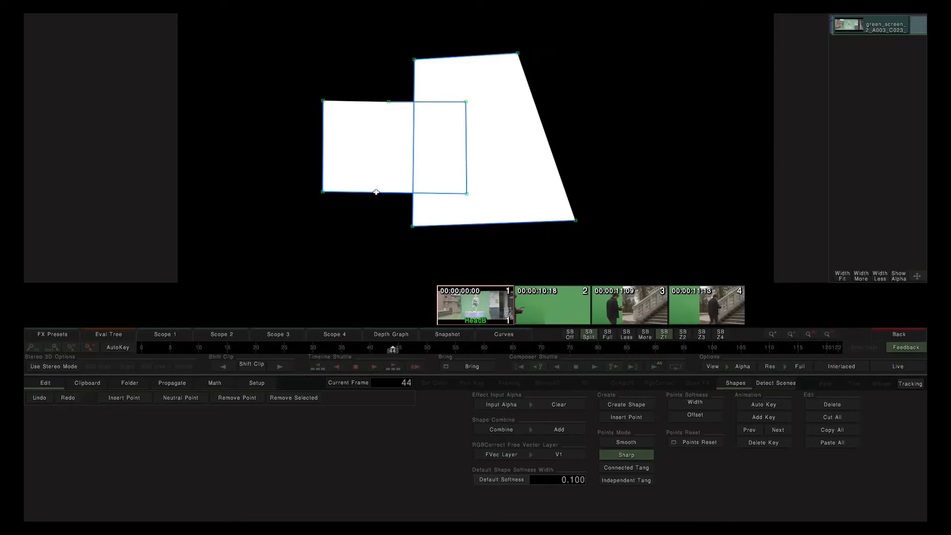
# - Select the second, larger shape and change its combine mode to Intersect
pyautogui.click(576, 220)
pyautogui.click(574, 219)
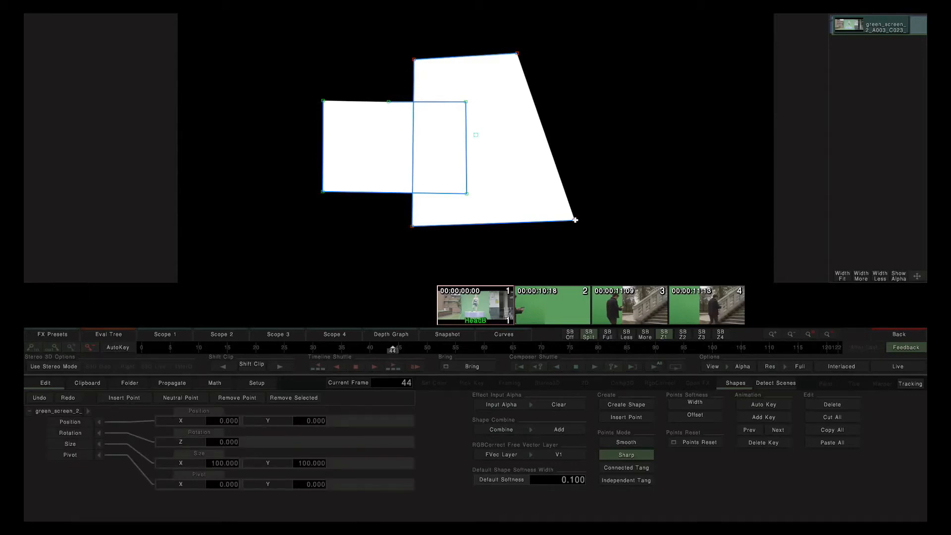
pyautogui.click(550, 431)
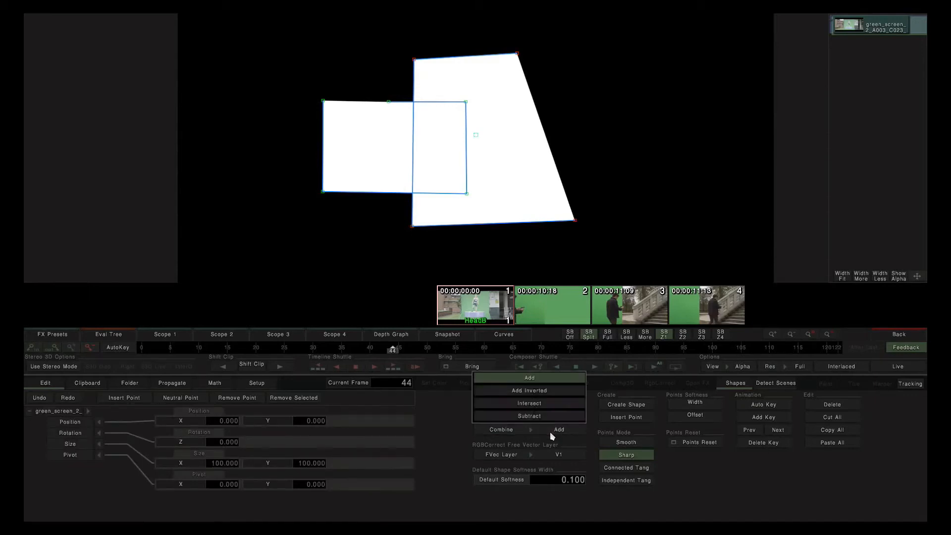
pyautogui.click(537, 408)
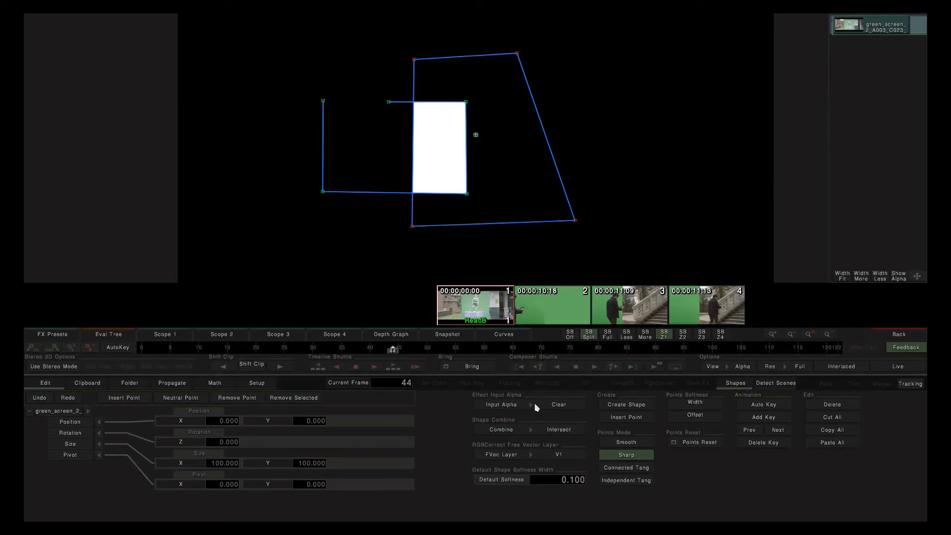
# - Change the second shape's combine mode to Subtract, and restore it to Add
pyautogui.click(560, 430)
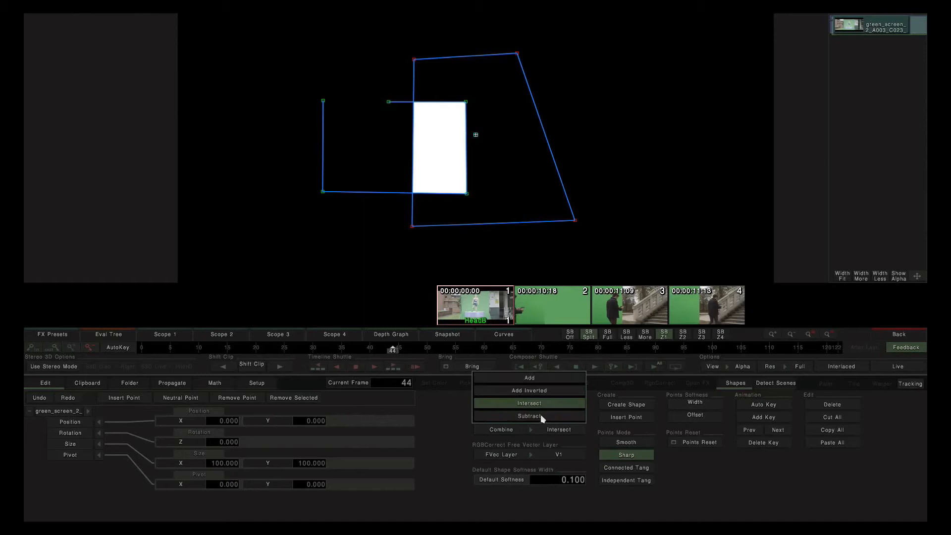
pyautogui.click(542, 419)
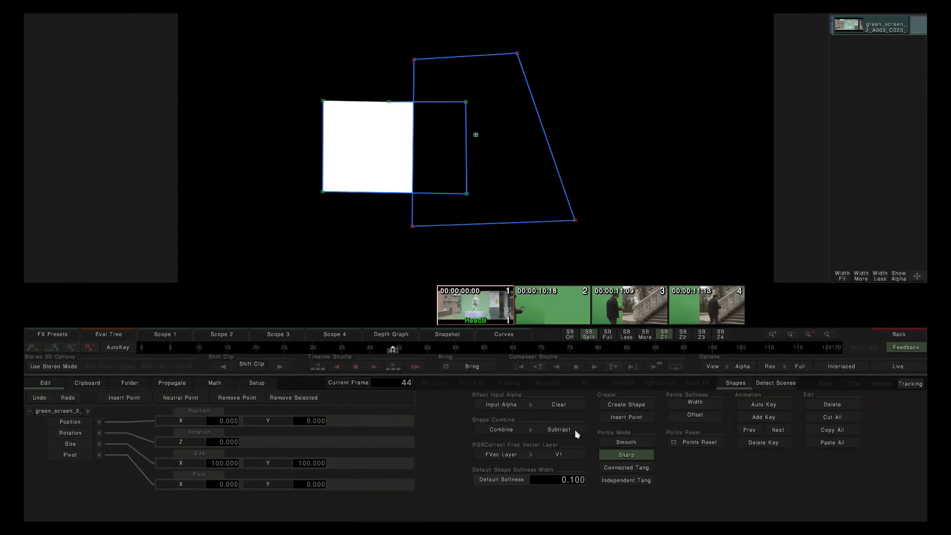
pyautogui.click(552, 429)
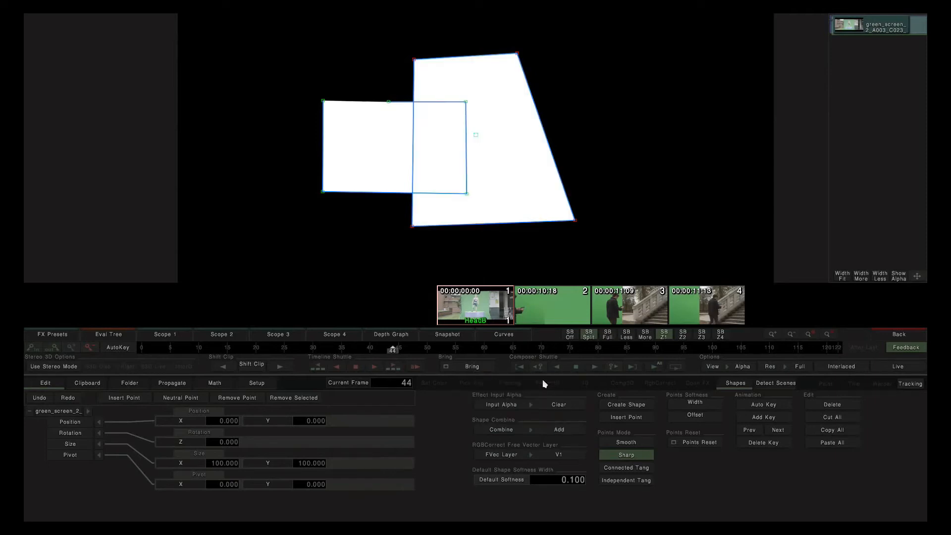
# - Delete both shapes and switch the view back to RGB
pyautogui.moveTo(249, 25); pyautogui.dragTo(624, 253)
pyautogui.press('Delete')
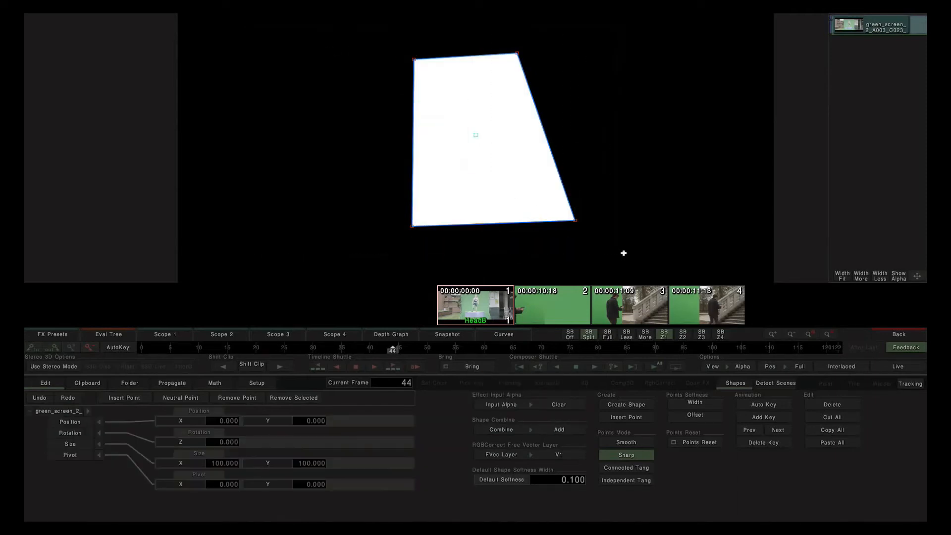
pyautogui.press('Delete')
pyautogui.click(746, 366)
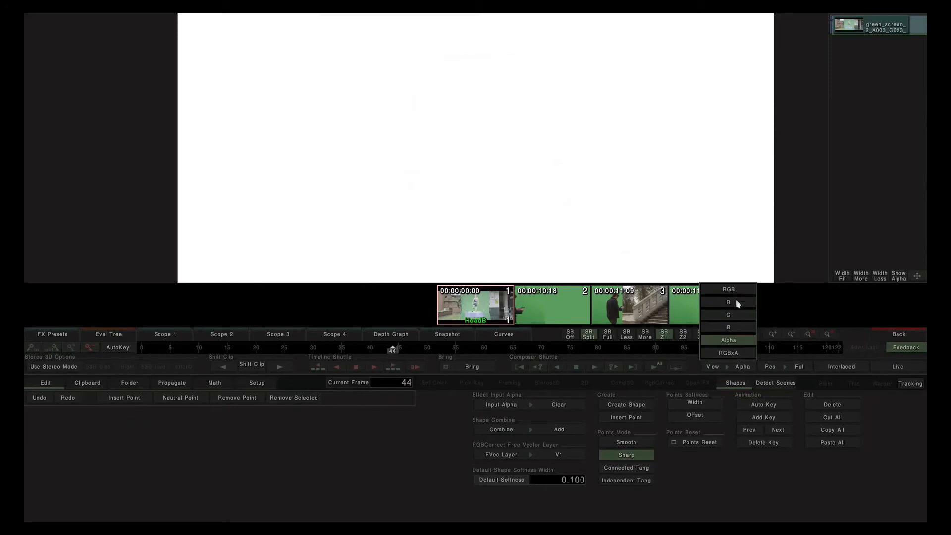
pyautogui.click(735, 289)
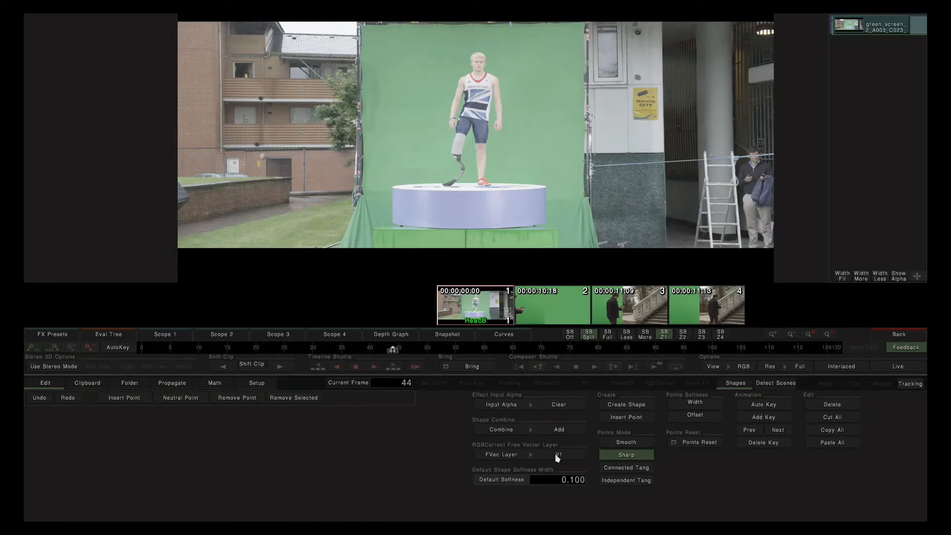
# - Return to the timeline, add an RGBCorrect effect over the green-screen clip and open it for editing
pyautogui.click(895, 334)
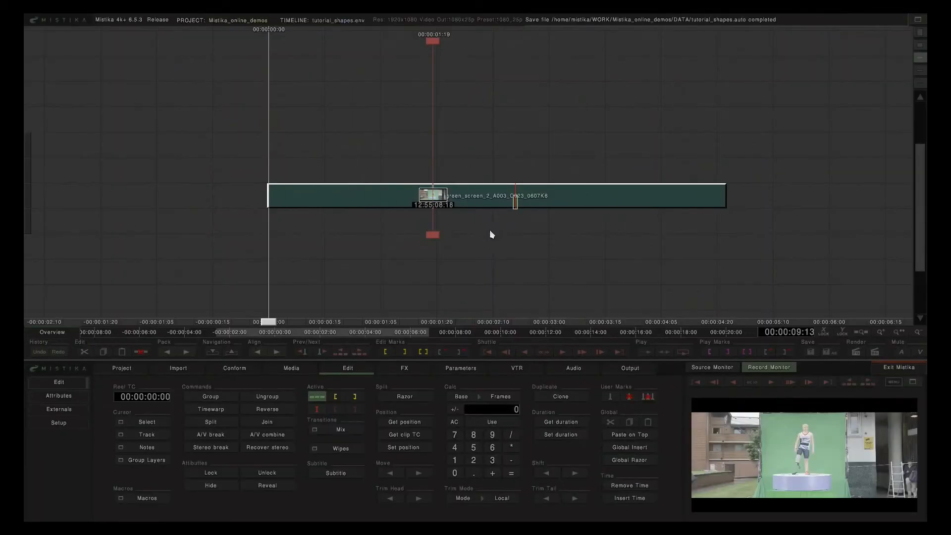
pyautogui.click(403, 369)
pyautogui.click(255, 395)
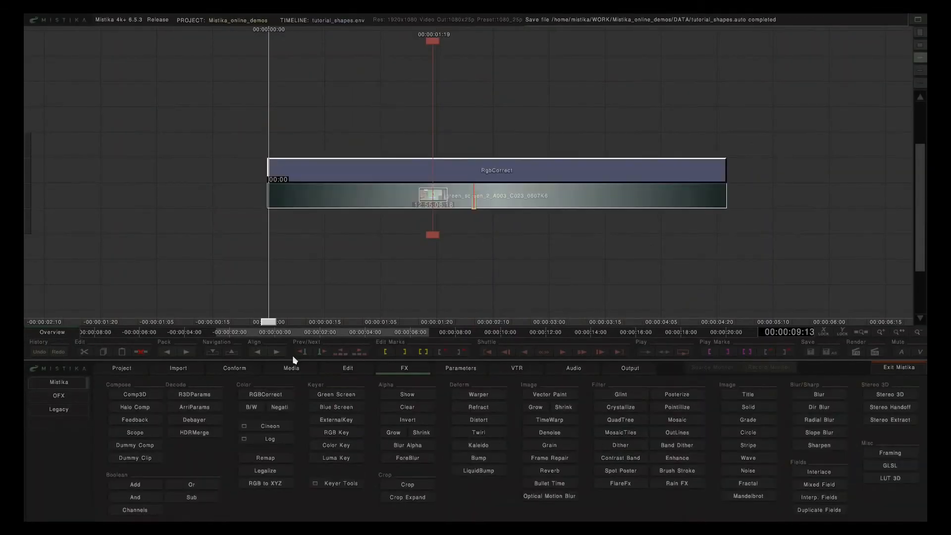
pyautogui.doubleClick(505, 170)
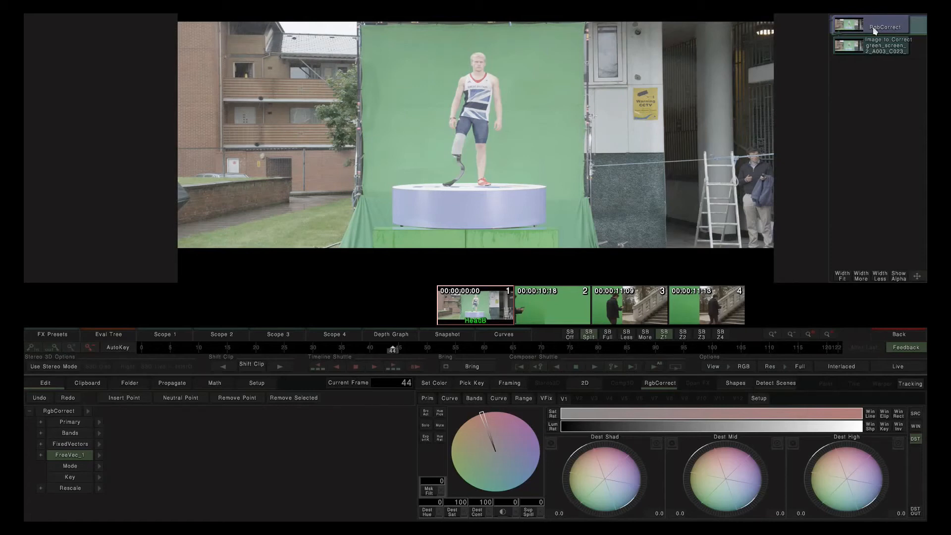
# - Draw a four-point shape around the athlete's body from chest to knees on the RGBCorrect effect
pyautogui.click(736, 383)
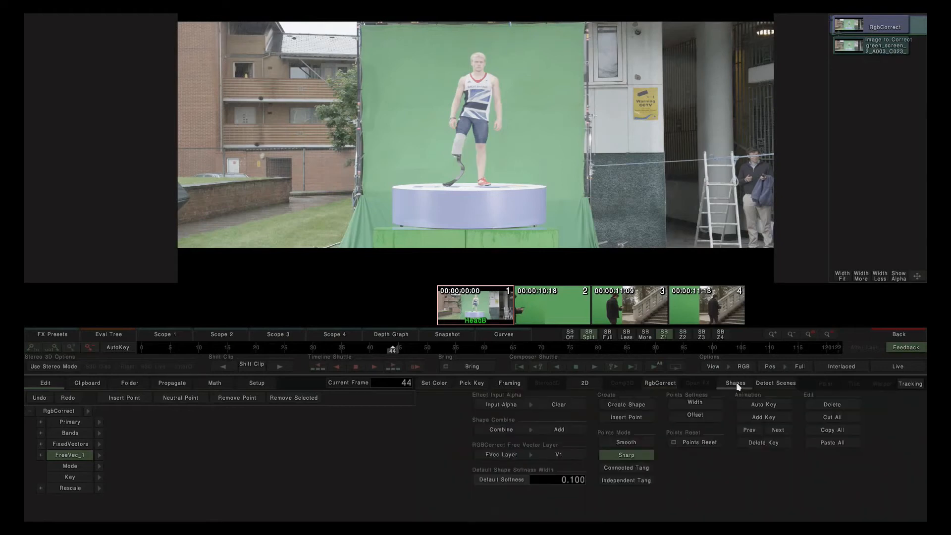
pyautogui.click(631, 408)
pyautogui.click(399, 92)
pyautogui.click(392, 159)
pyautogui.click(516, 161)
pyautogui.click(519, 86)
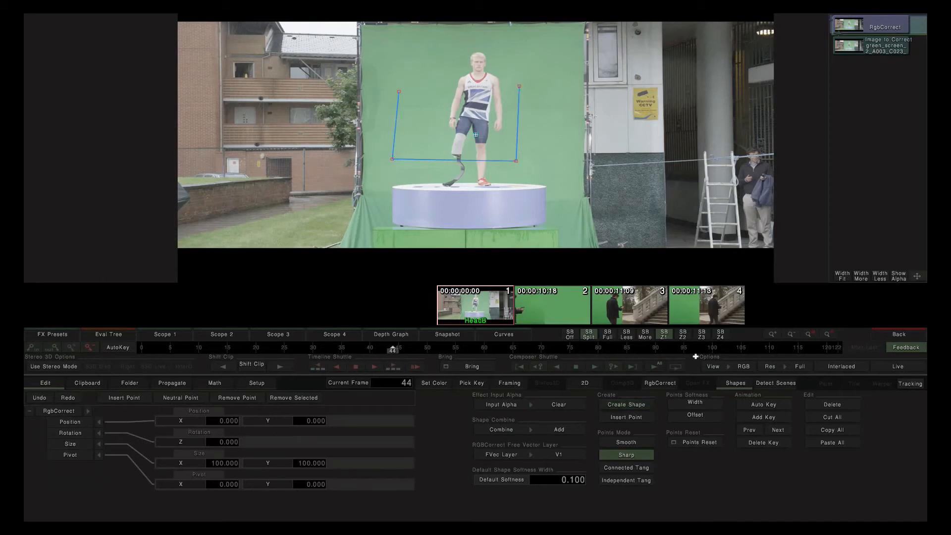
# - Inspect the new shape's effect in the Alpha view, and return to the RGB view
pyautogui.click(738, 367)
pyautogui.click(728, 341)
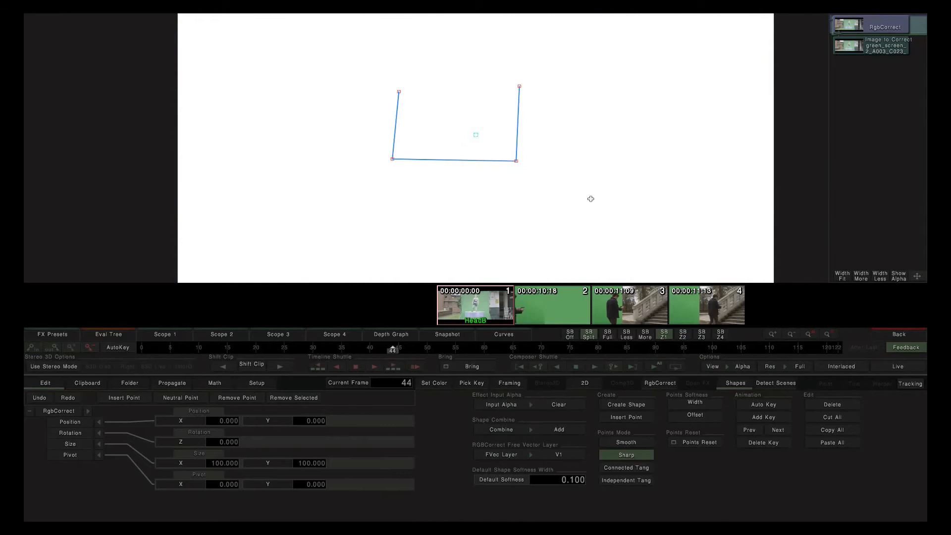
pyautogui.click(738, 367)
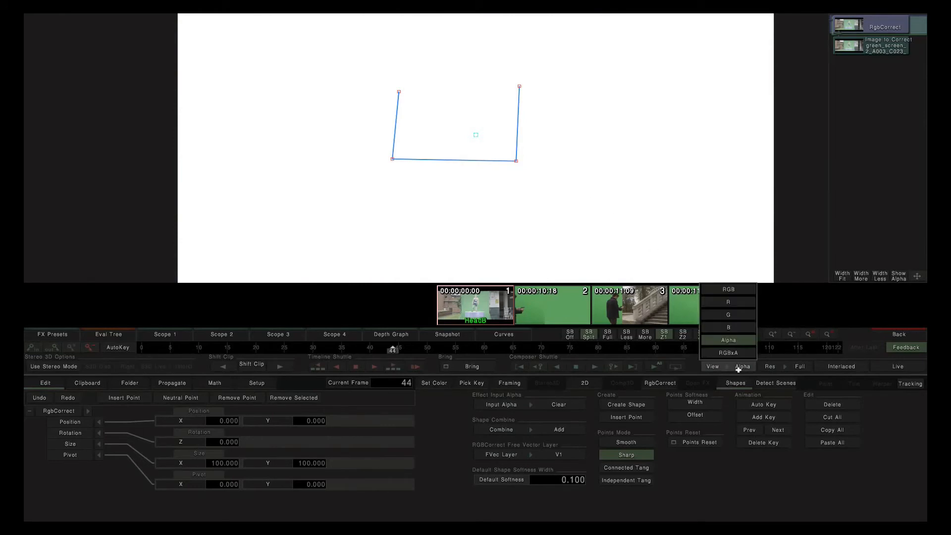
pyautogui.click(729, 290)
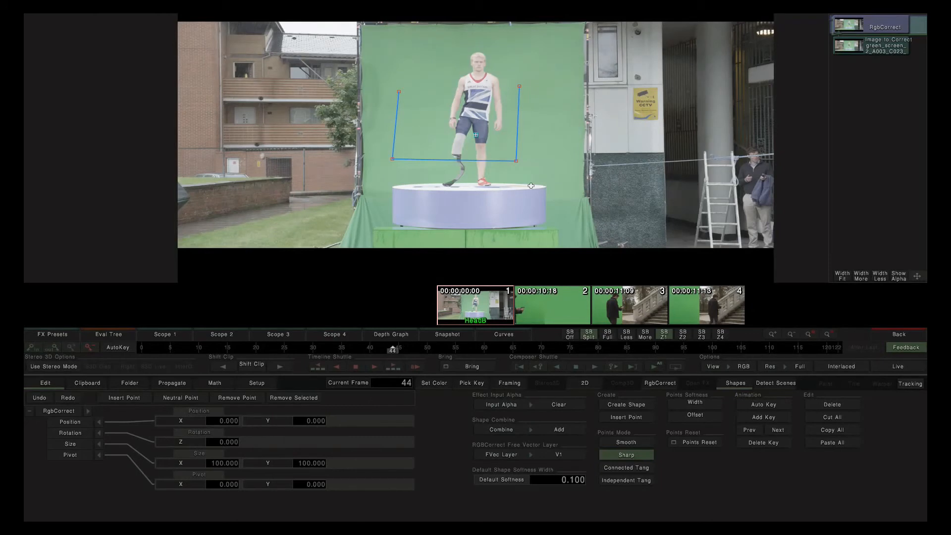
# - Push the Dest High color of vector V1 toward yellow and limit the correction to the shape with Win Shp
pyautogui.click(663, 384)
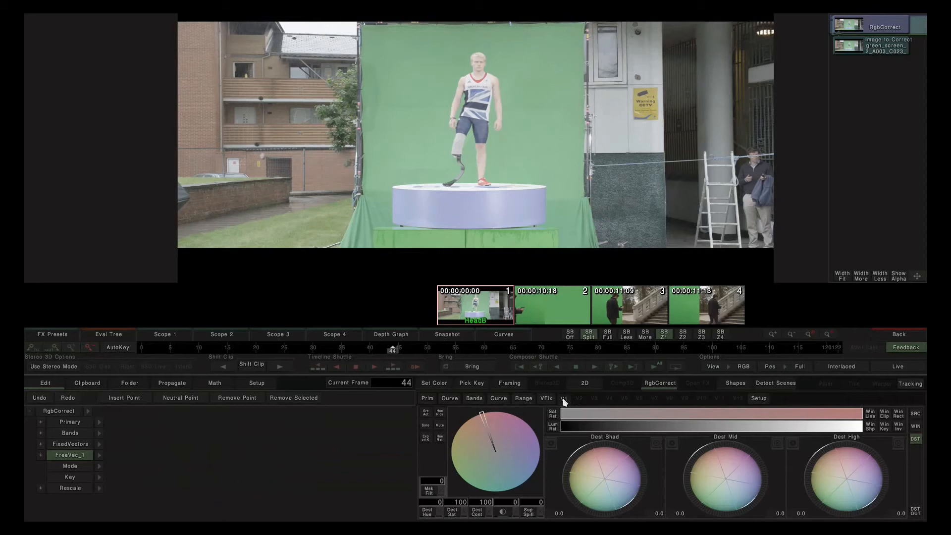
pyautogui.moveTo(850, 489); pyautogui.dragTo(822, 468)
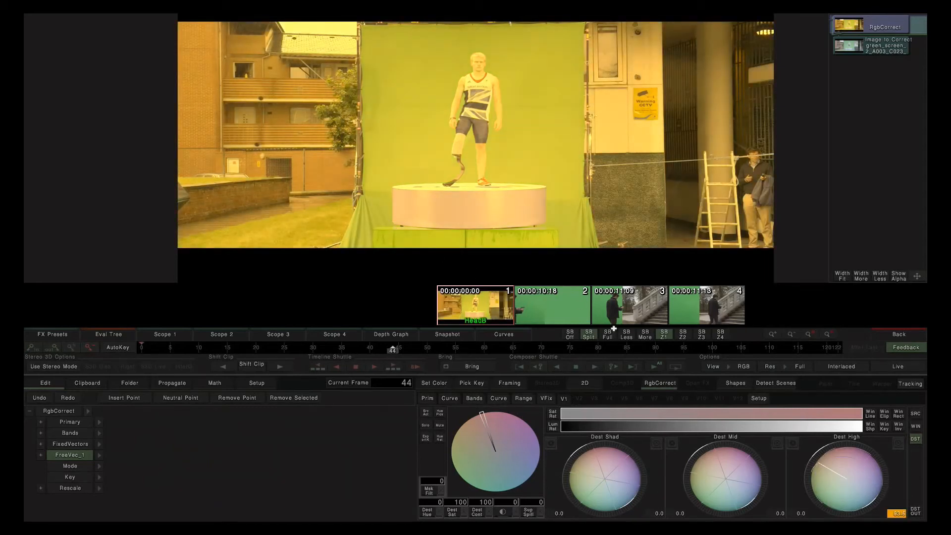
pyautogui.click(870, 427)
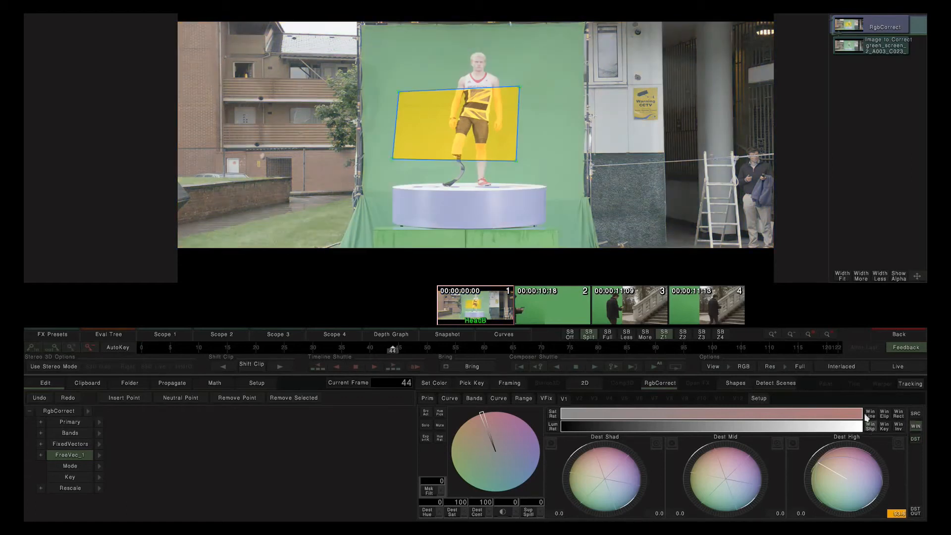
# - Move the shape's upper-right point slightly outward from the athlete
pyautogui.click(519, 85)
pyautogui.moveTo(518, 86); pyautogui.dragTo(553, 64)
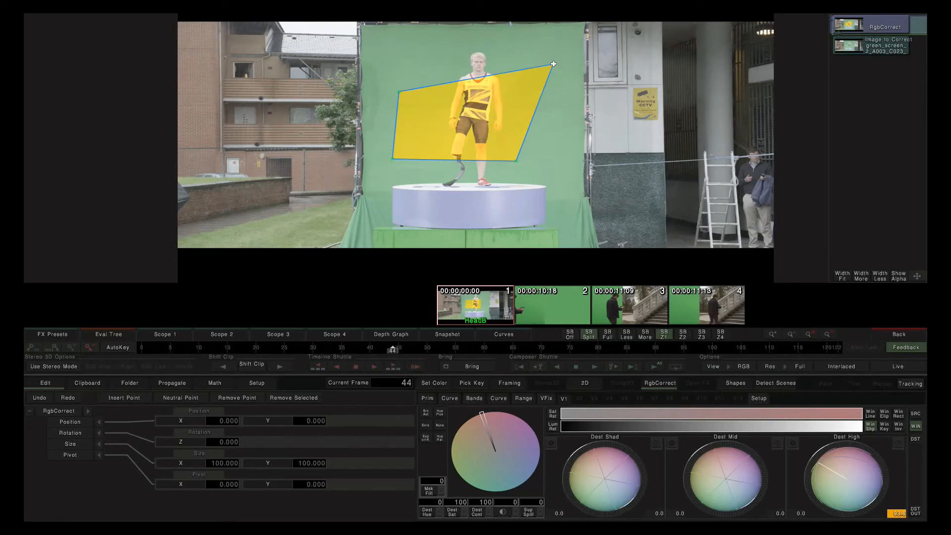
pyautogui.moveTo(553, 64); pyautogui.dragTo(536, 82)
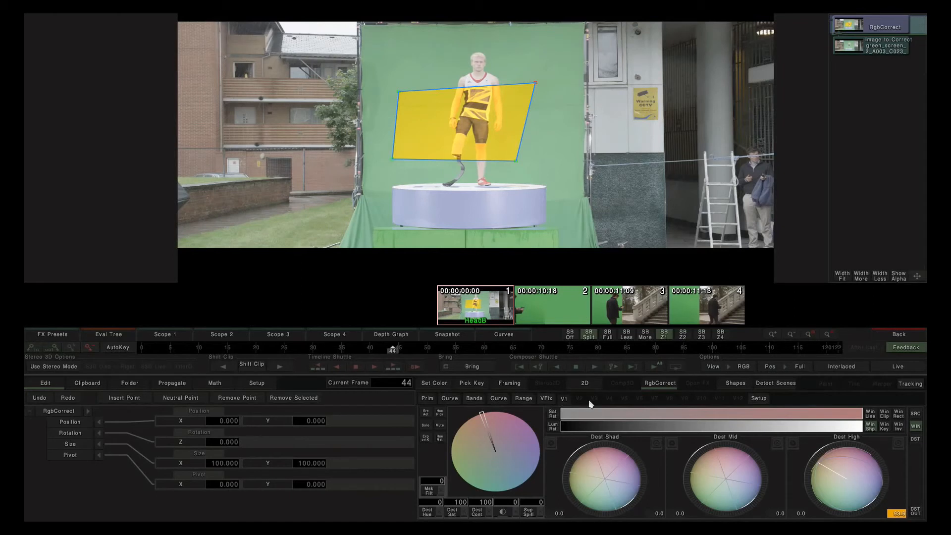
# - Draw a second four-point shape from the green screen's right edge across the adjacent wall
pyautogui.click(734, 383)
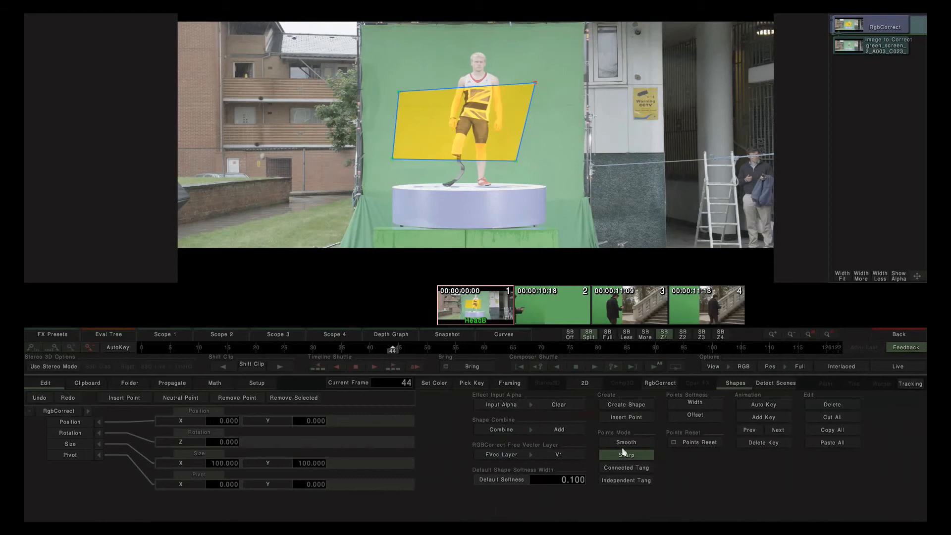
pyautogui.click(628, 405)
pyautogui.click(581, 99)
pyautogui.click(567, 188)
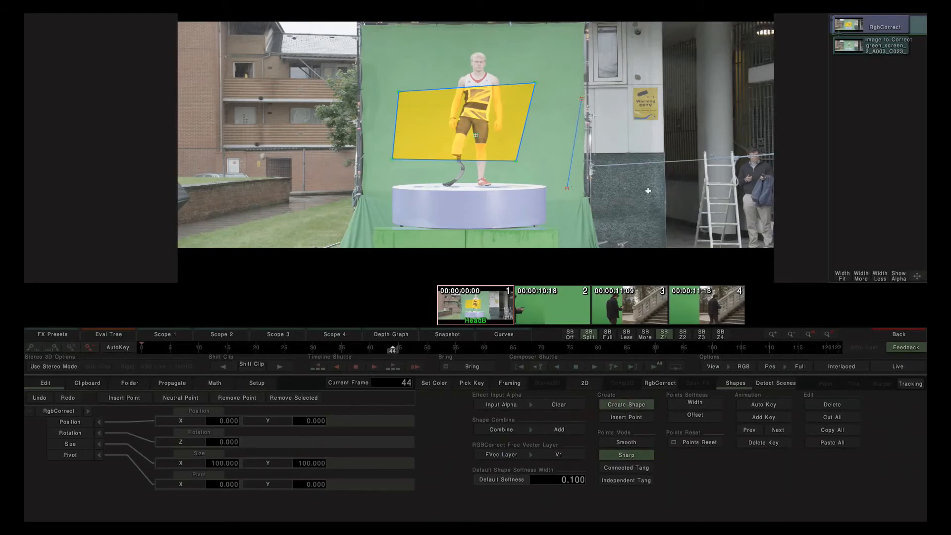
pyautogui.click(655, 190)
pyautogui.click(650, 102)
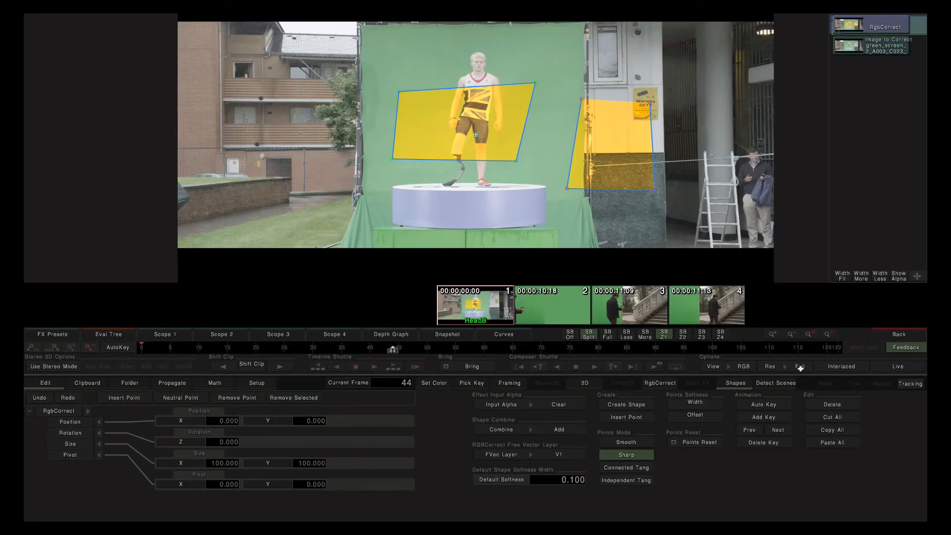
# - Add a second free vector folder to the RGBCorrect effect and push its Dest High color toward blue
pyautogui.click(671, 383)
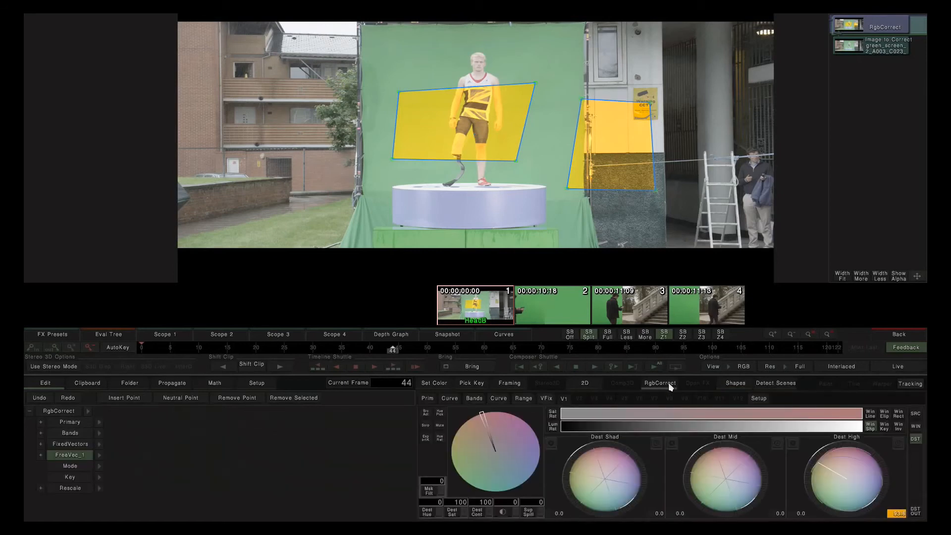
pyautogui.click(130, 382)
pyautogui.click(54, 397)
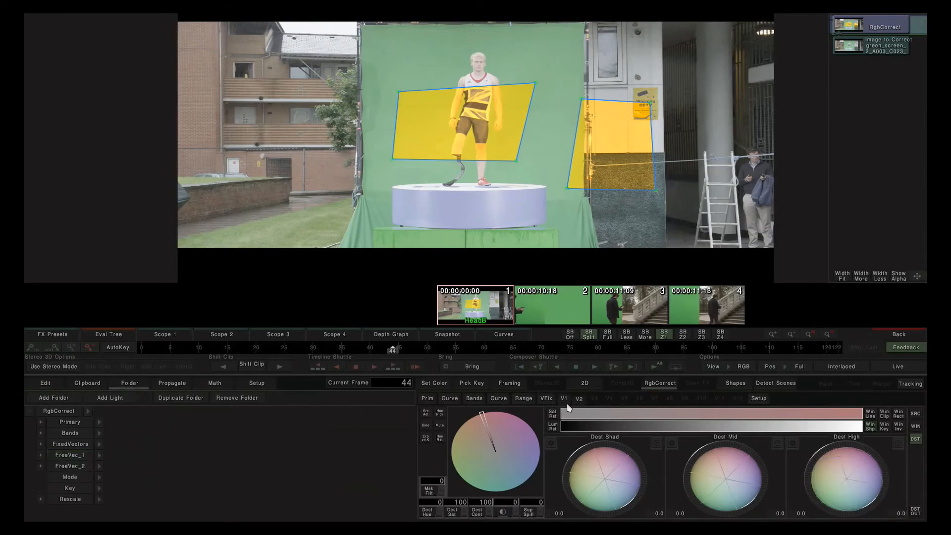
pyautogui.moveTo(826, 483); pyautogui.dragTo(887, 518)
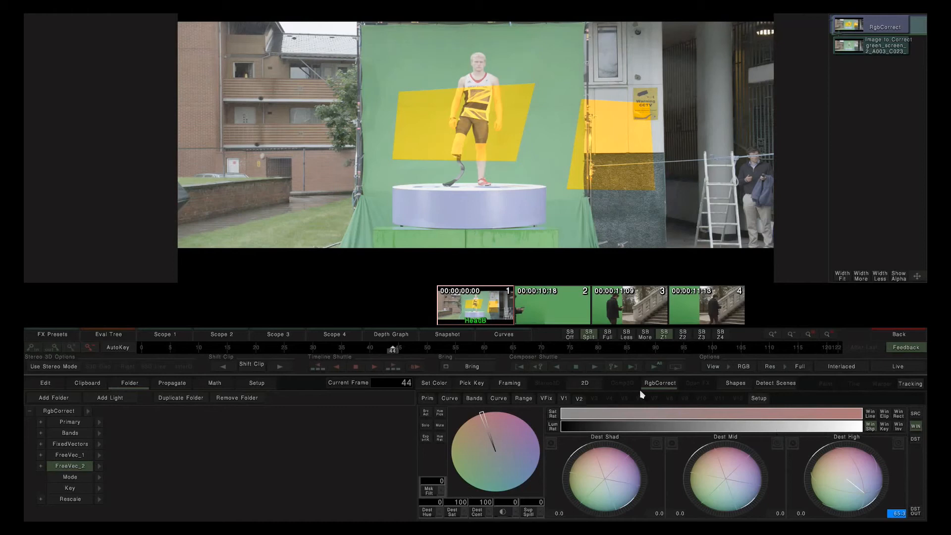
# - Assign the shape over the wall to free vector layer V2, and compare its layer with the athlete's shape
pyautogui.click(740, 384)
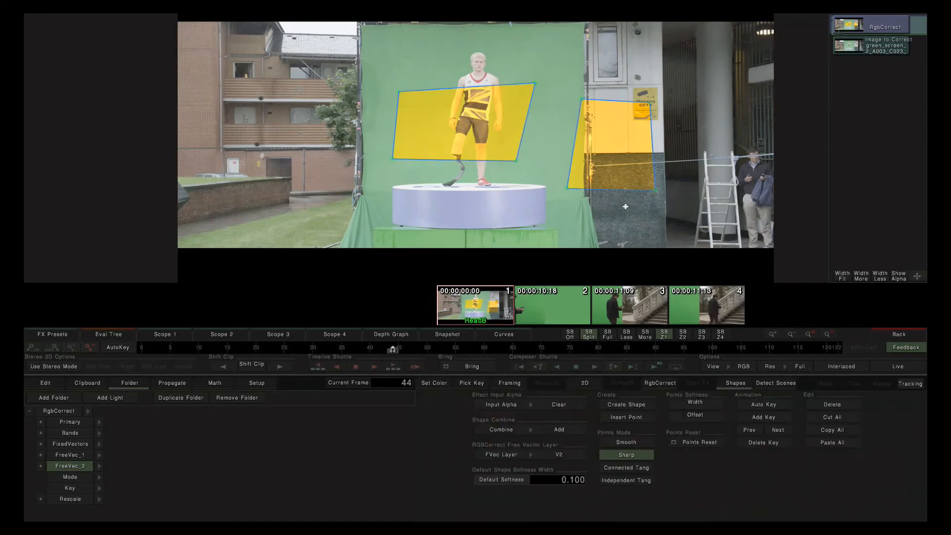
pyautogui.click(653, 191)
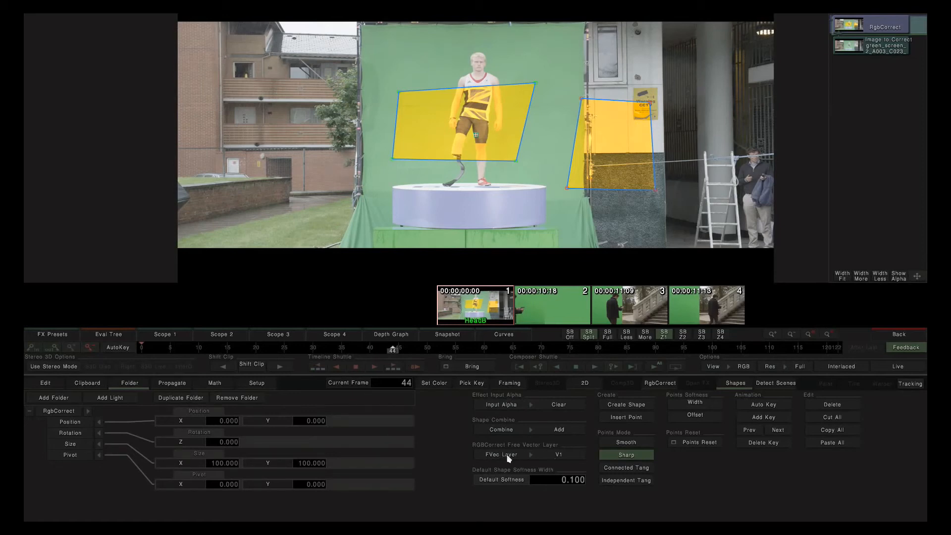
pyautogui.click(559, 454)
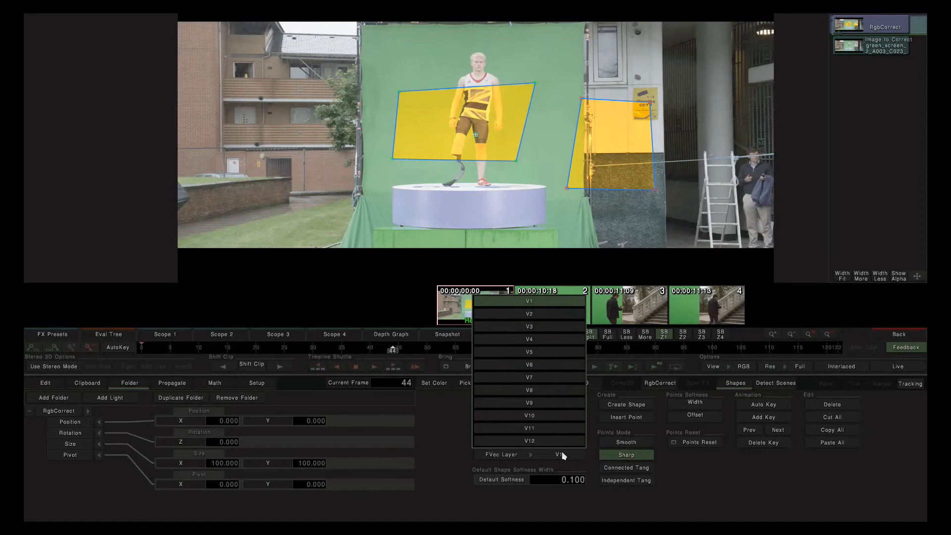
pyautogui.click(538, 316)
pyautogui.click(657, 190)
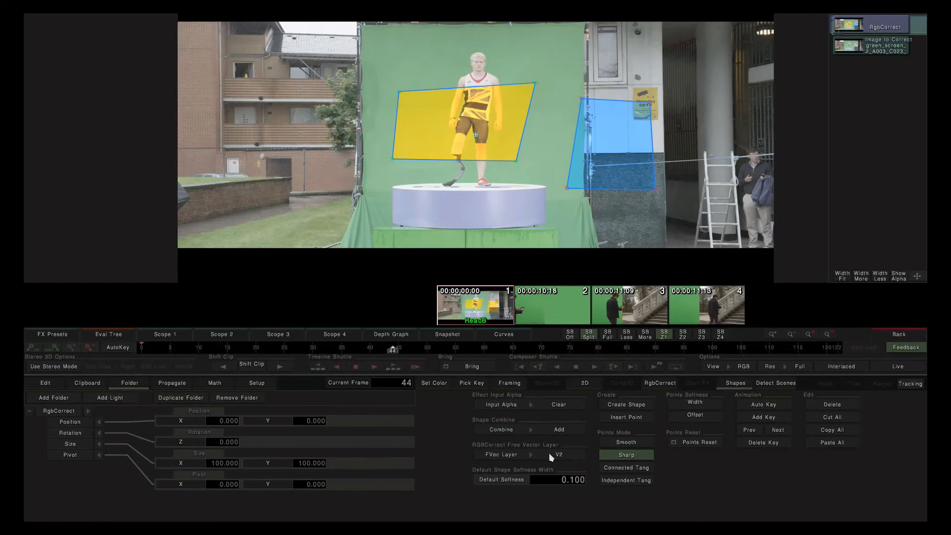
pyautogui.click(515, 161)
# - Fine-tune the Dest High color of vector V1, keeping it yellow
pyautogui.click(659, 383)
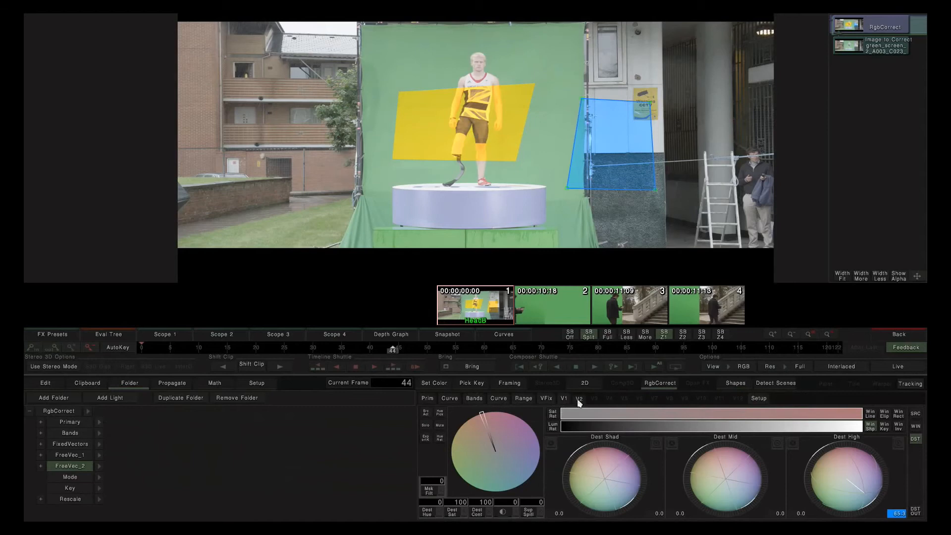
pyautogui.moveTo(825, 492); pyautogui.dragTo(845, 496)
pyautogui.press('Up')
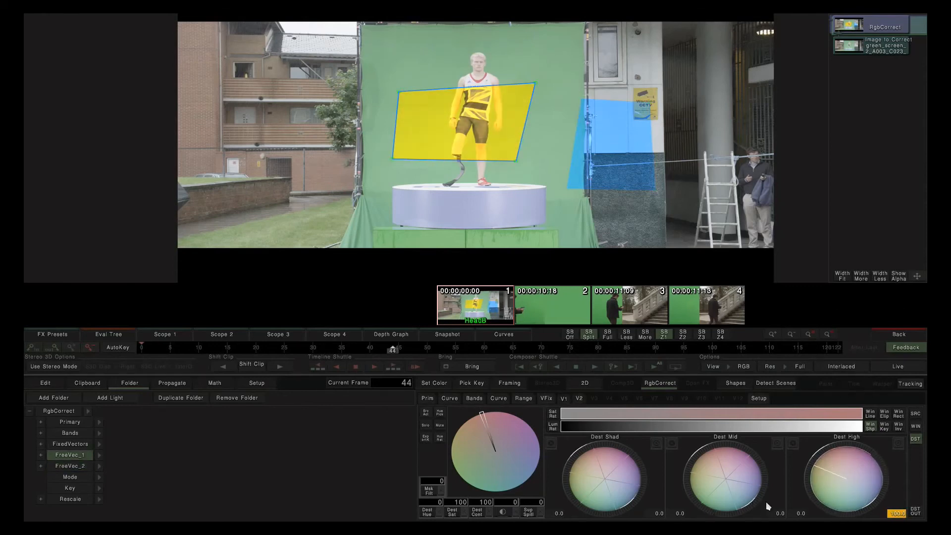
# - Inspect the two RGBCorrect shapes in the Alpha view, and return to the RGB view
pyautogui.click(735, 384)
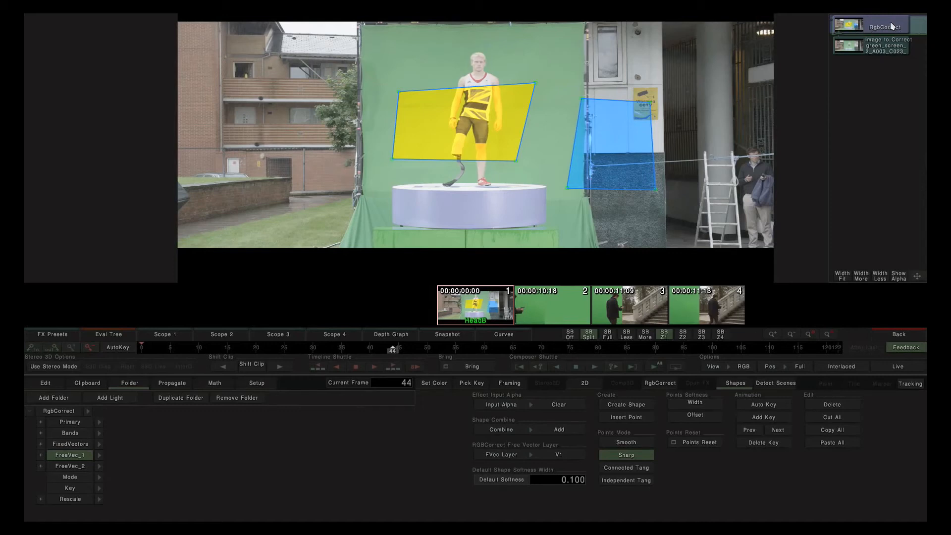
pyautogui.click(738, 367)
pyautogui.click(729, 343)
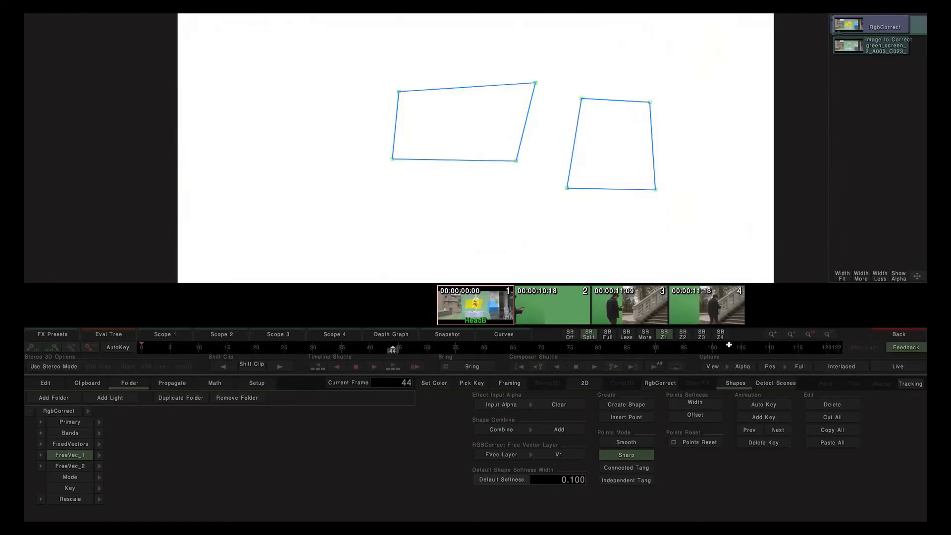
pyautogui.click(739, 367)
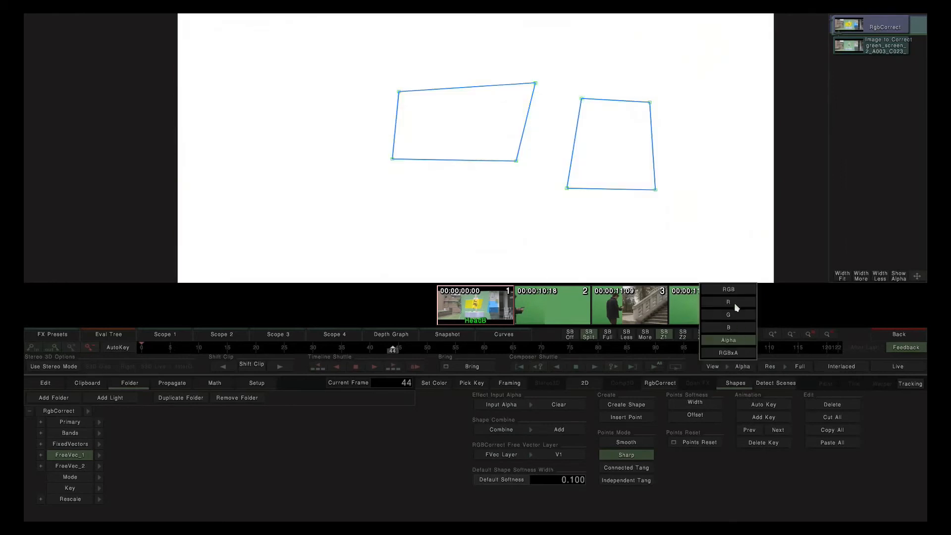
pyautogui.click(734, 294)
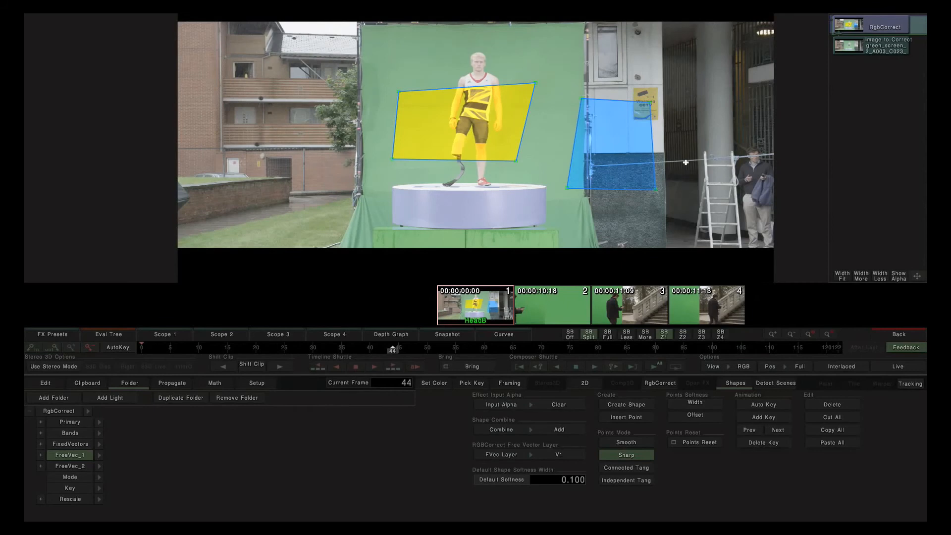
# - Delete the blue shape over the wall, and at frame 0 move the yellow shape onto the building's balconies
pyautogui.click(674, 216)
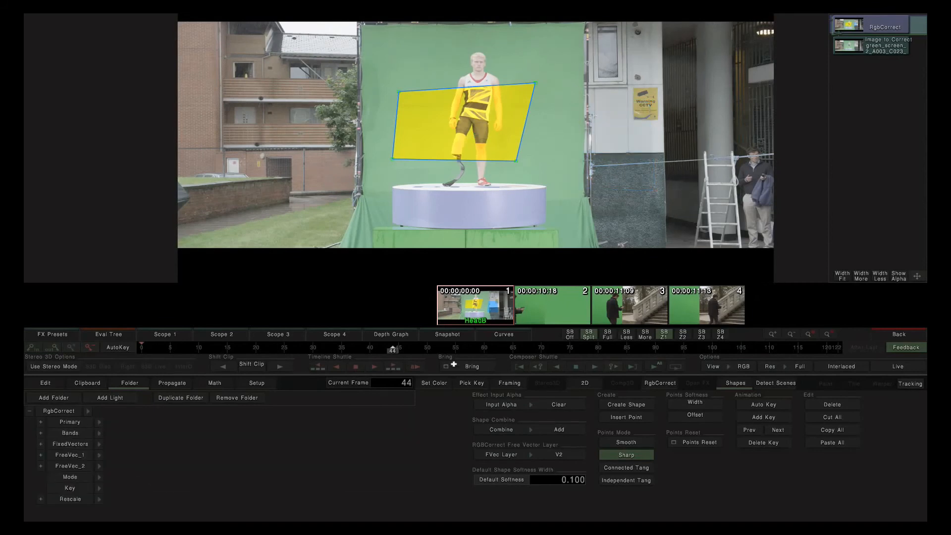
pyautogui.moveTo(392, 353); pyautogui.dragTo(101, 356)
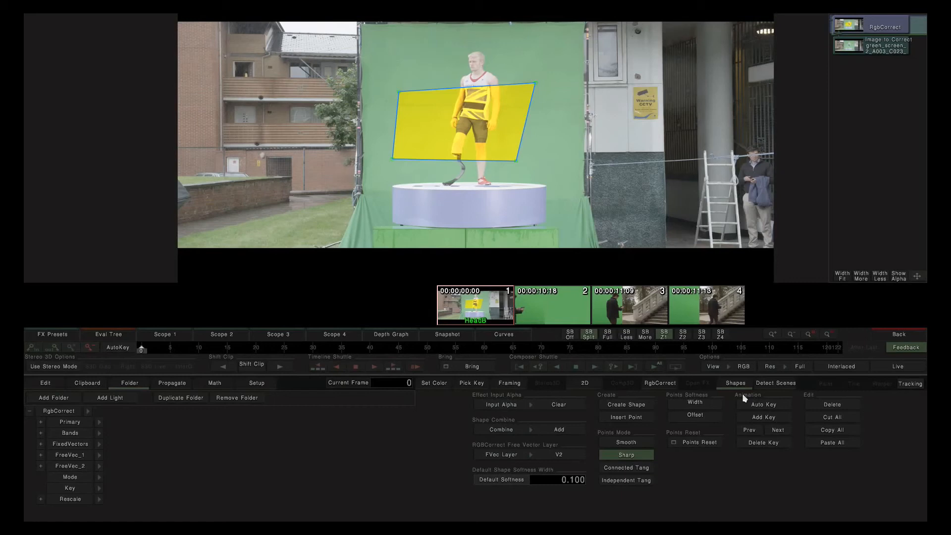
pyautogui.click(533, 83)
pyautogui.moveTo(534, 83); pyautogui.dragTo(398, 57)
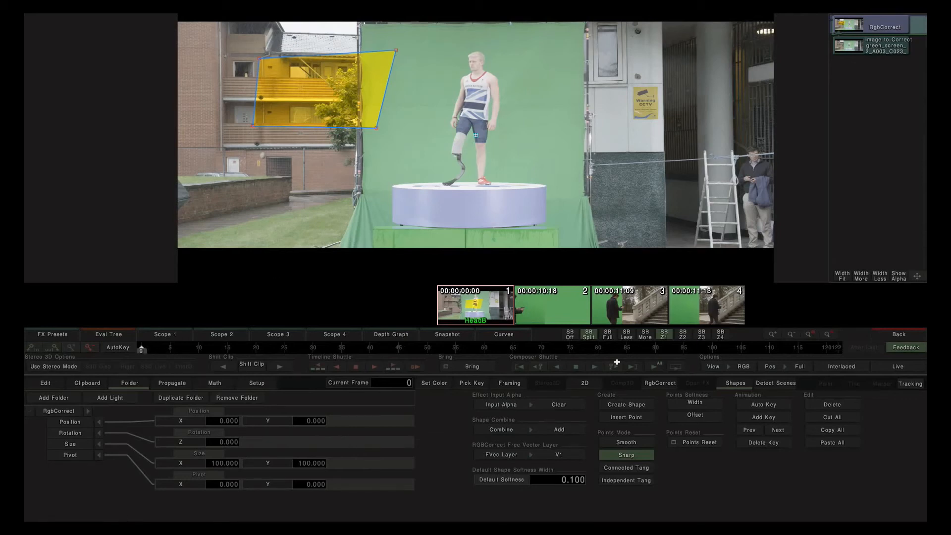
# - At frame 118, move the unkeyed yellow shape from the balconies to beside the athlete, reaching the white wall, and compare frame 0
pyautogui.moveTo(142, 351); pyautogui.dragTo(814, 366)
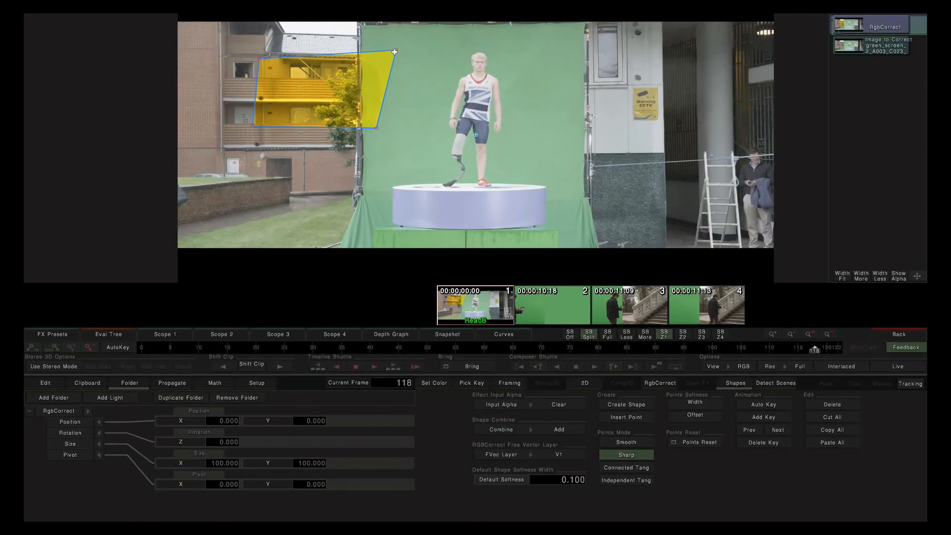
pyautogui.moveTo(396, 50); pyautogui.dragTo(631, 104)
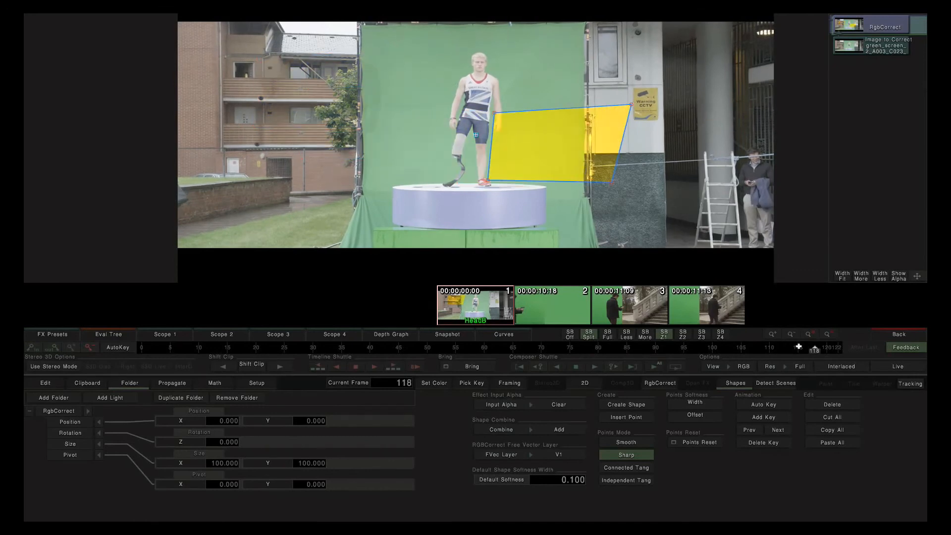
pyautogui.moveTo(812, 347); pyautogui.dragTo(61, 363)
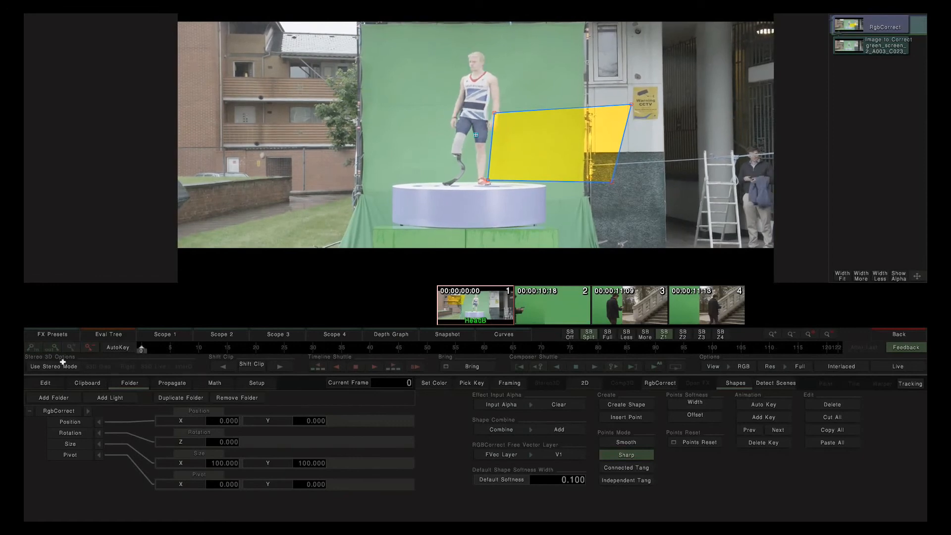
# - Add a shape key at frame 0, and at frame 67 move the shape up over the green screen onto the athlete's head
pyautogui.click(765, 417)
pyautogui.moveTo(142, 350); pyautogui.dragTo(524, 349)
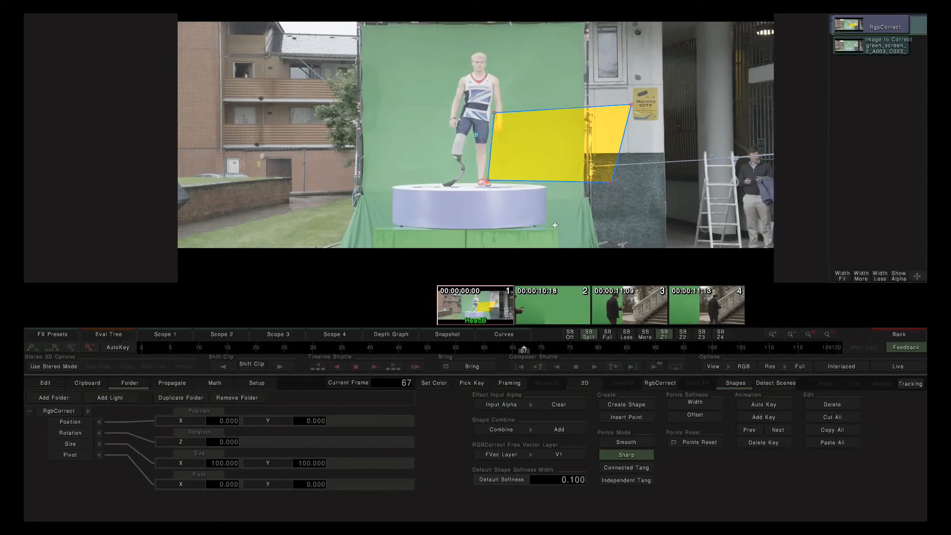
pyautogui.moveTo(632, 104); pyautogui.dragTo(485, 37)
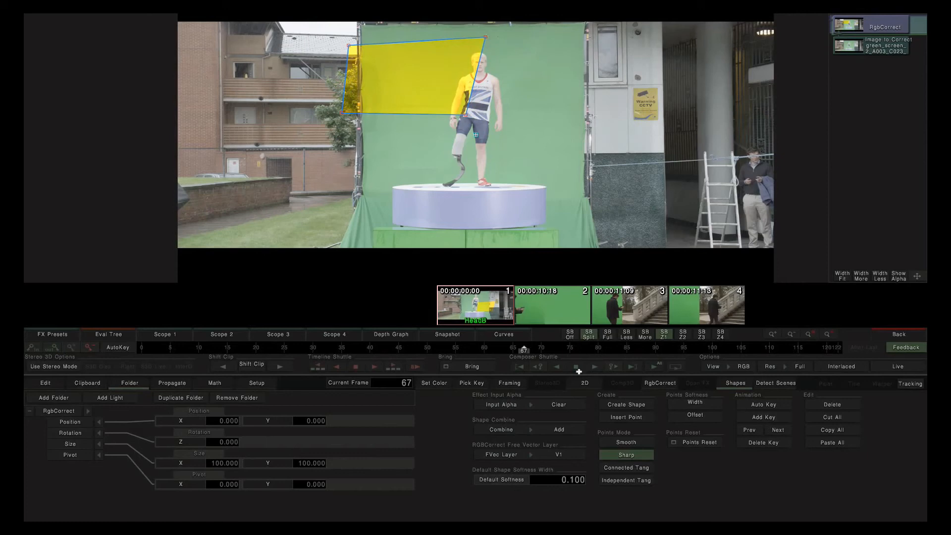
pyautogui.moveTo(525, 351); pyautogui.dragTo(808, 349)
pyautogui.click(664, 367)
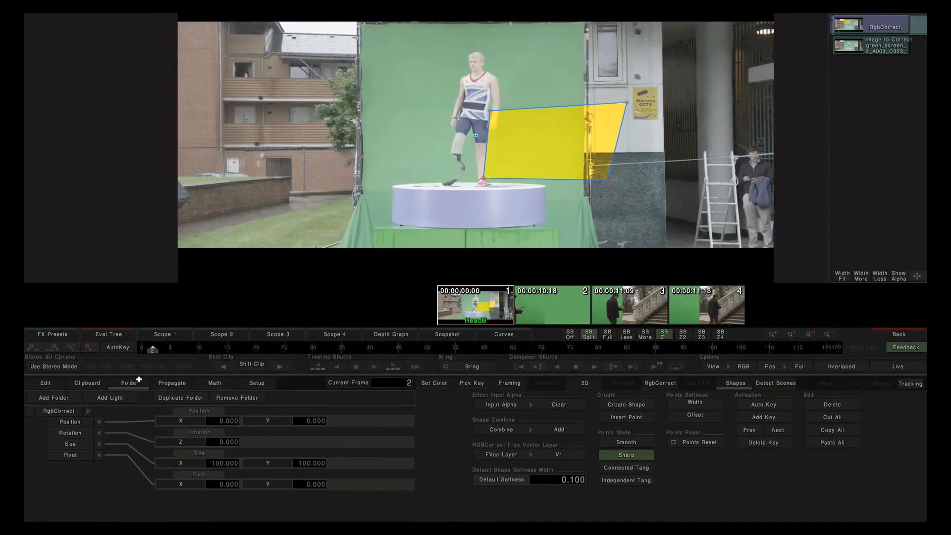
# - Enable Auto Key, and at frame 122 reshape the yellow shape over the athlete, pulling its lower corner down past the podium
pyautogui.click(775, 406)
pyautogui.moveTo(144, 351); pyautogui.dragTo(925, 356)
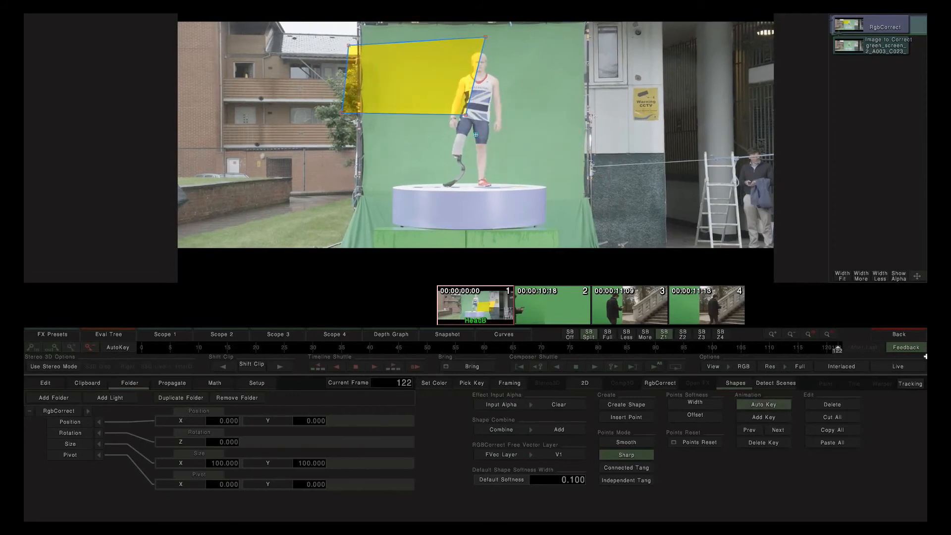
pyautogui.moveTo(466, 118); pyautogui.dragTo(557, 239)
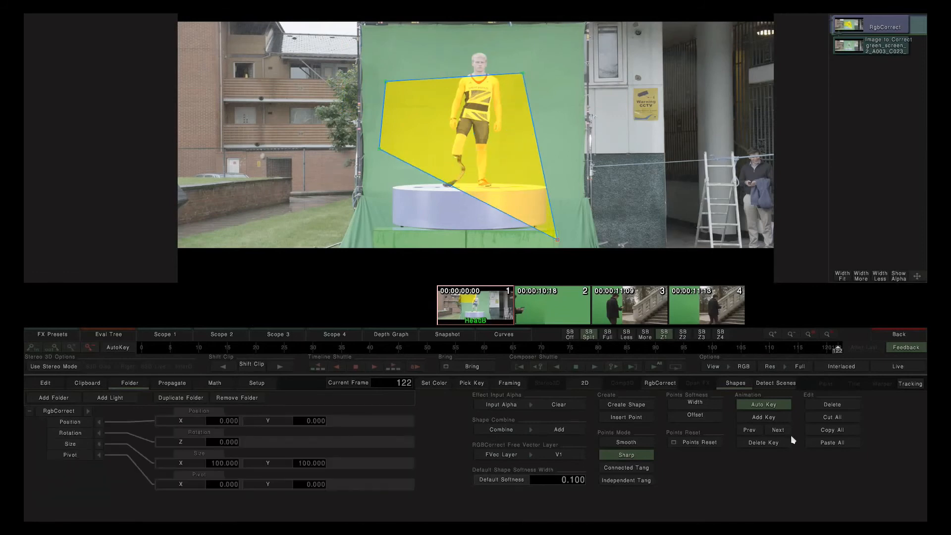
# - Step back and forth through the shape's keyframes and scrub the frames between them to examine the interpolated animation
pyautogui.moveTo(829, 350); pyautogui.dragTo(885, 337)
pyautogui.click(749, 430)
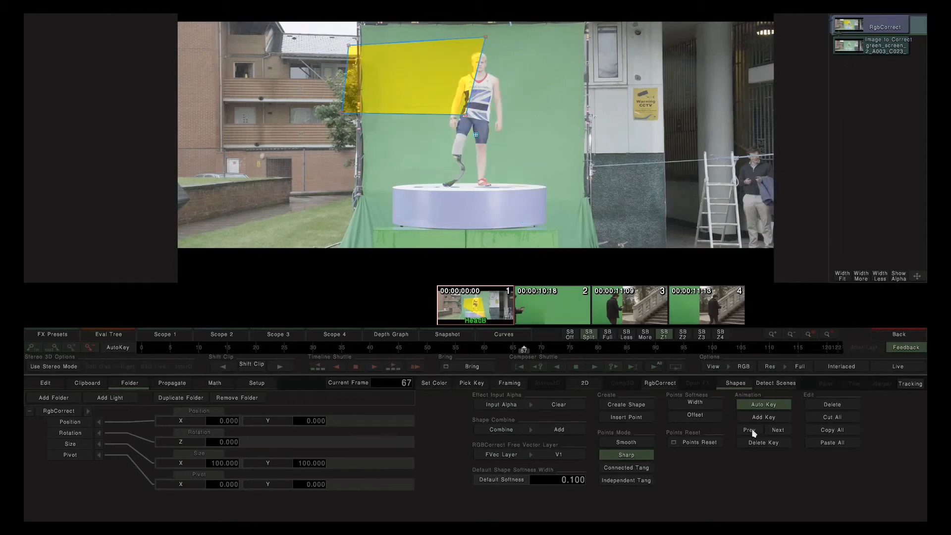
pyautogui.click(772, 429)
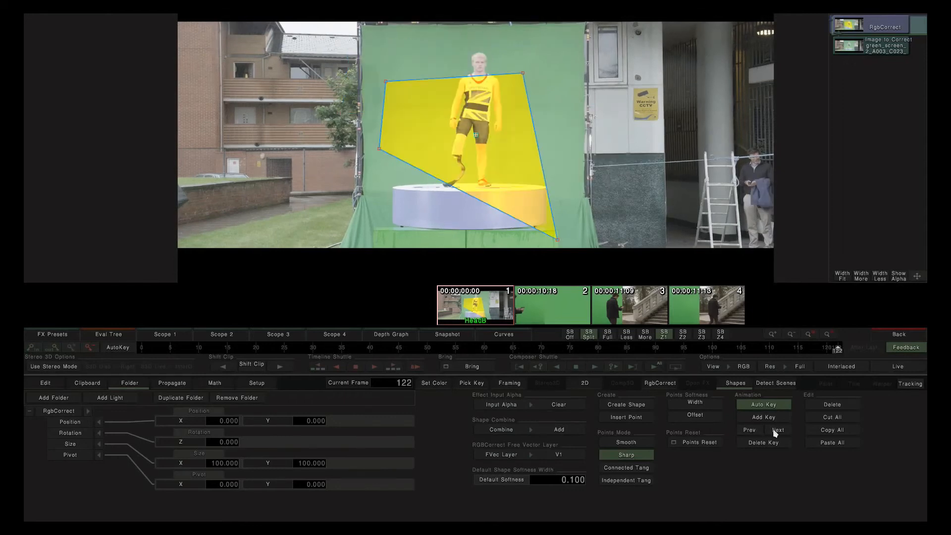
pyautogui.click(752, 430)
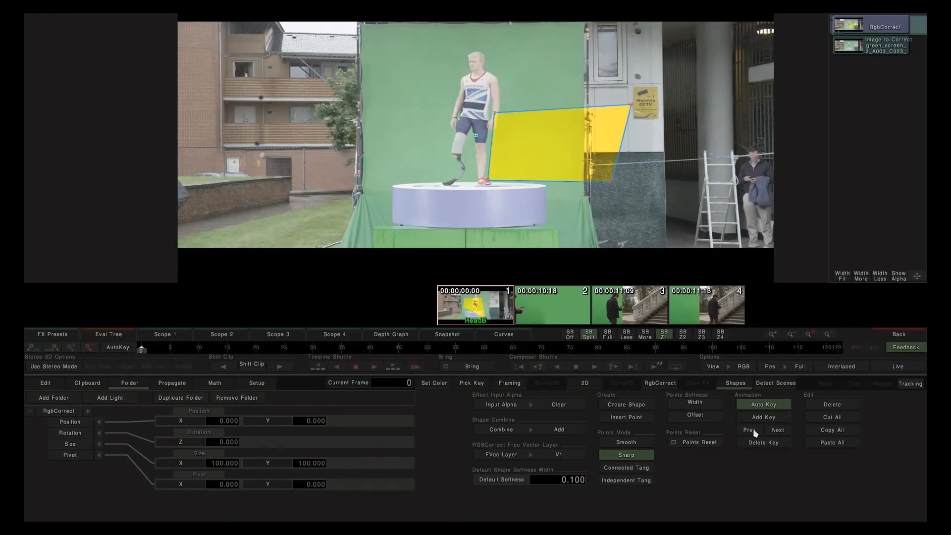
pyautogui.click(773, 430)
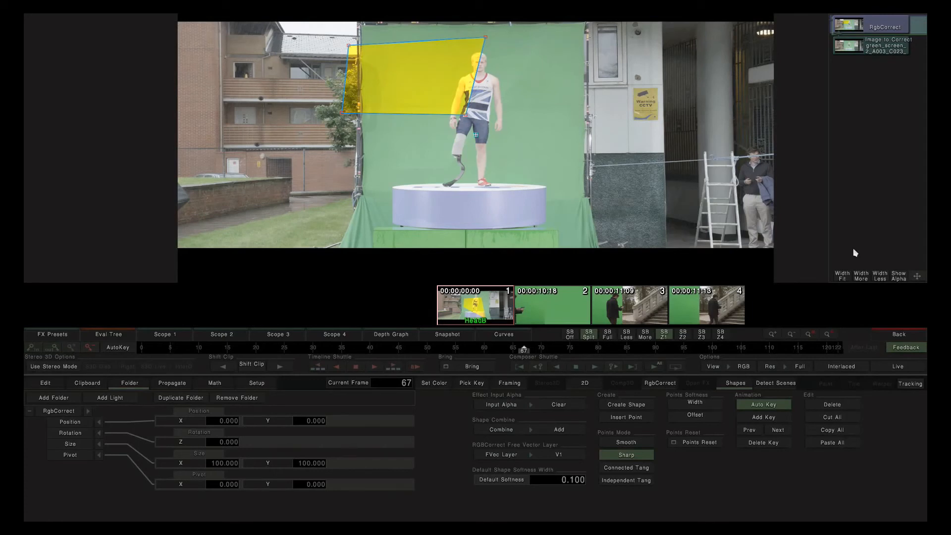
pyautogui.moveTo(523, 349); pyautogui.dragTo(564, 350)
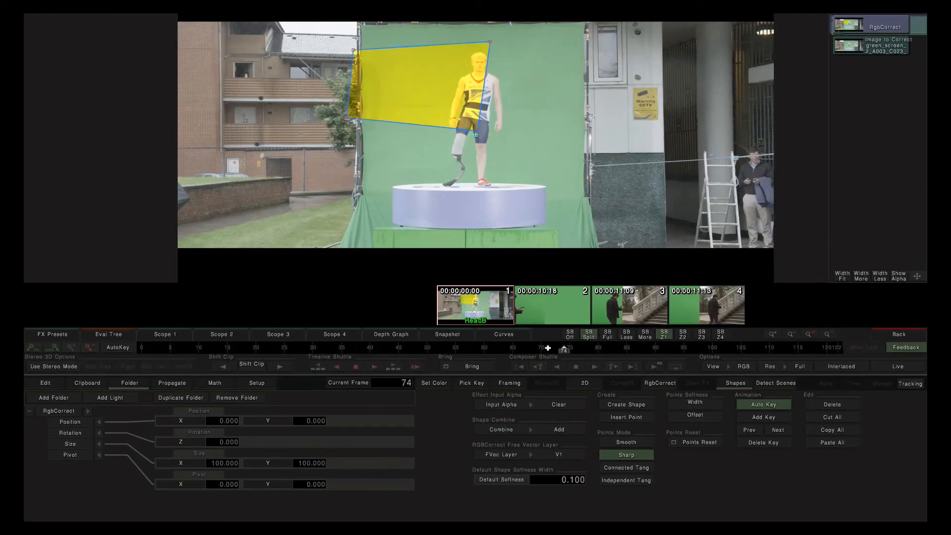
pyautogui.click(654, 363)
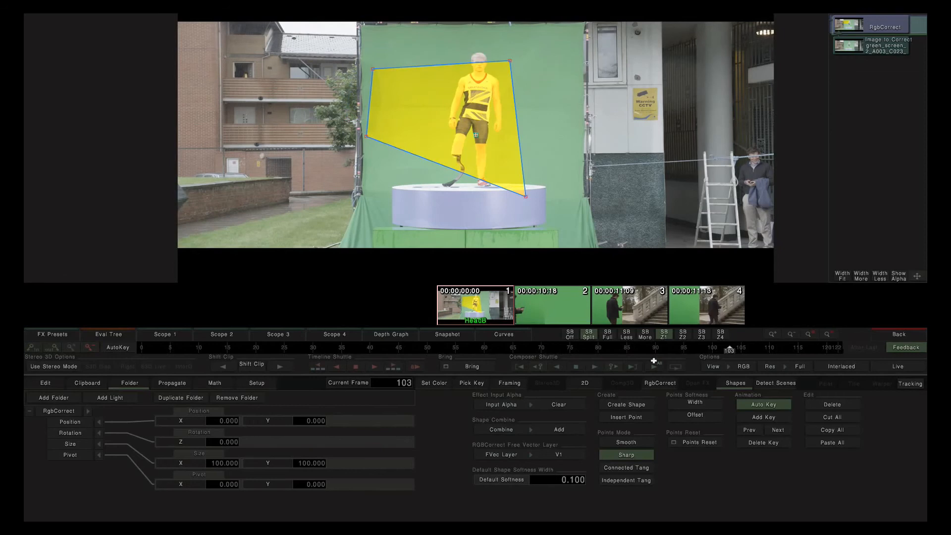
pyautogui.moveTo(719, 354); pyautogui.dragTo(586, 349)
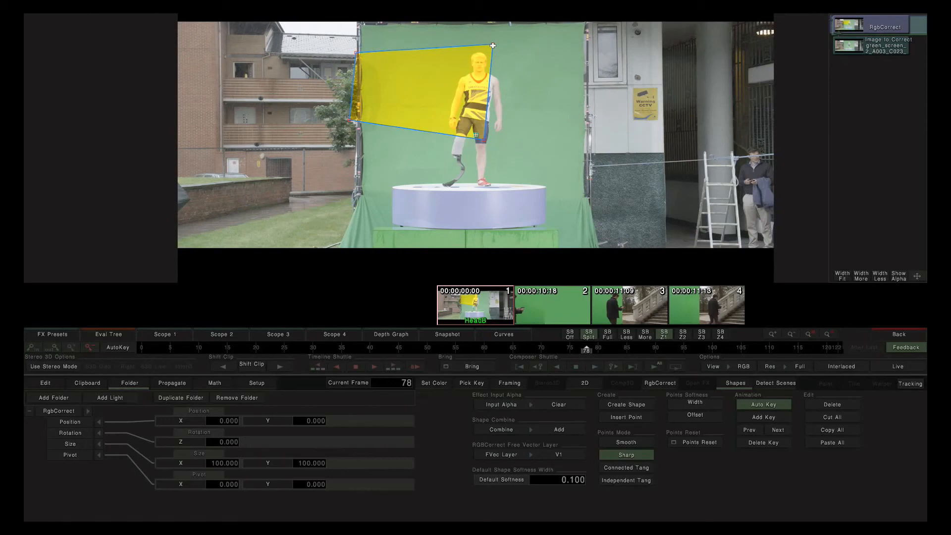
# - Transfer the animated shape from RGBCorrect to the Image to Correct layer with Cut All and Paste All, and delete the pasted copy
pyautogui.click(830, 419)
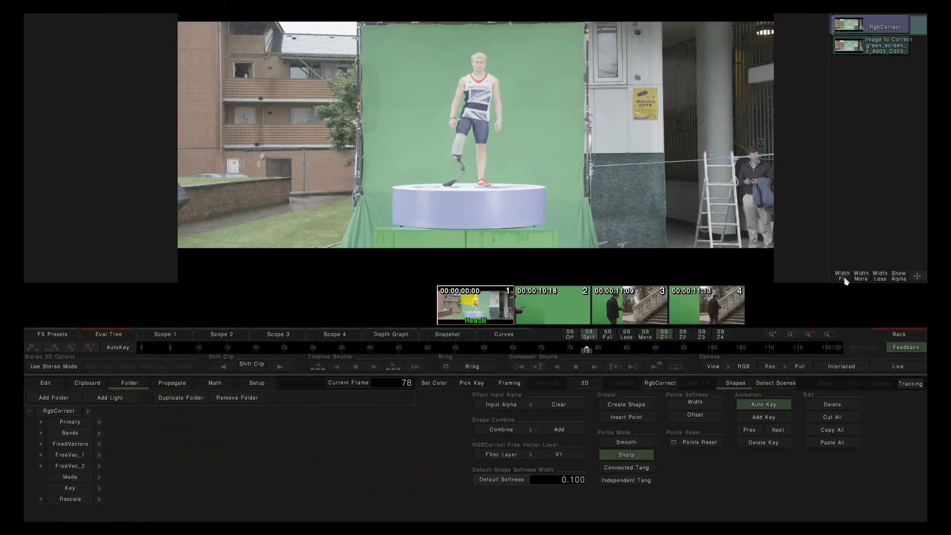
pyautogui.click(862, 45)
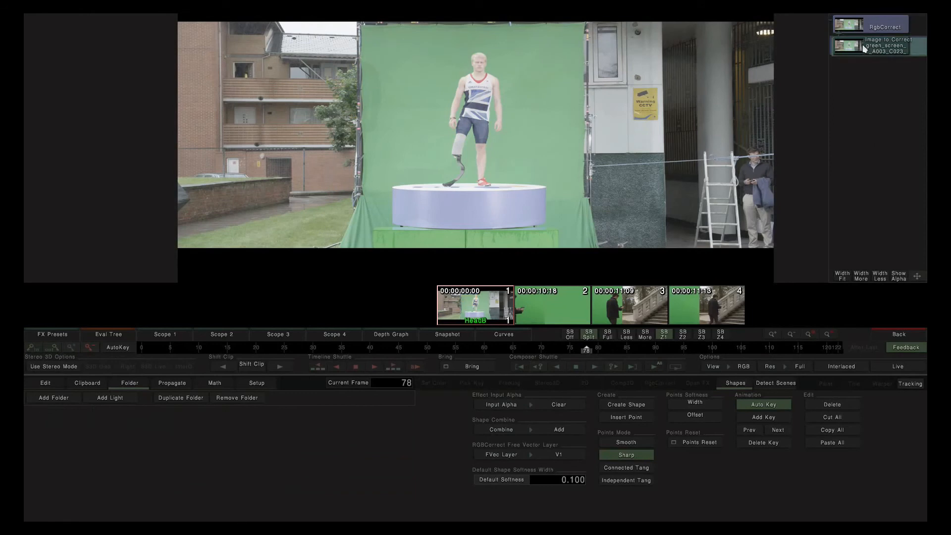
pyautogui.click(835, 443)
pyautogui.moveTo(586, 350); pyautogui.dragTo(700, 365)
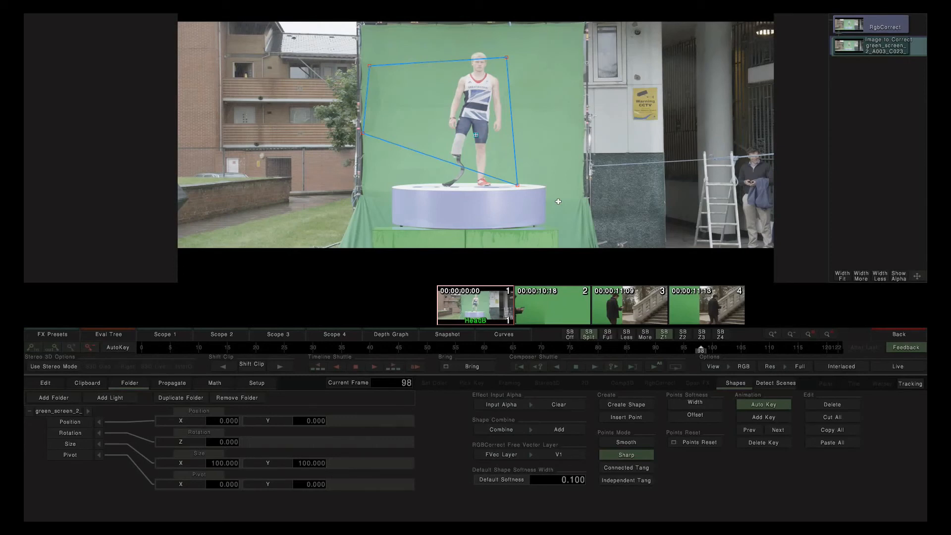
pyautogui.click(558, 201)
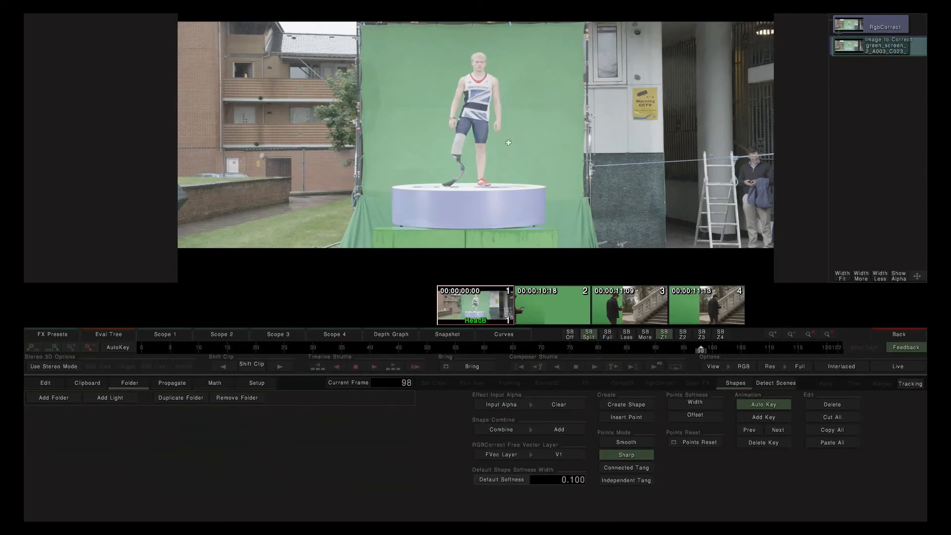
# - At frame 0 of the Image to Correct layer, trace a closed shape with Smooth points around the athlete's head
pyautogui.scroll(5, 499, 128)
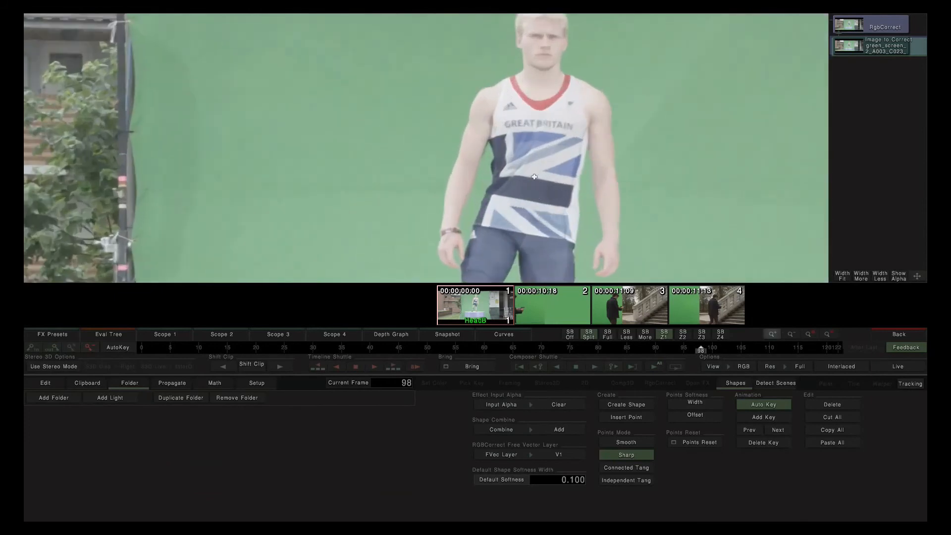
pyautogui.scroll(-5, 534, 177)
pyautogui.click(671, 349)
pyautogui.moveTo(185, 349); pyautogui.dragTo(141, 349)
pyautogui.scroll(3, 553, 173)
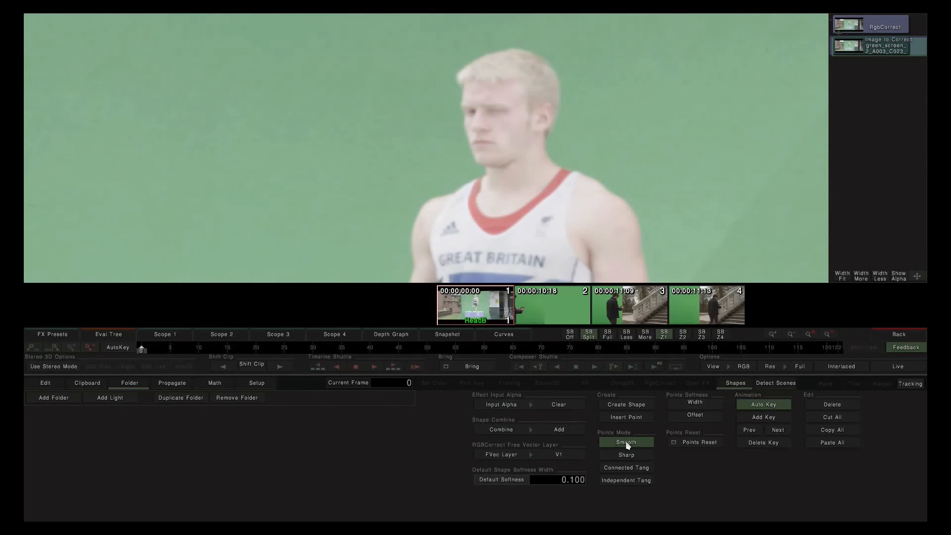
pyautogui.click(620, 409)
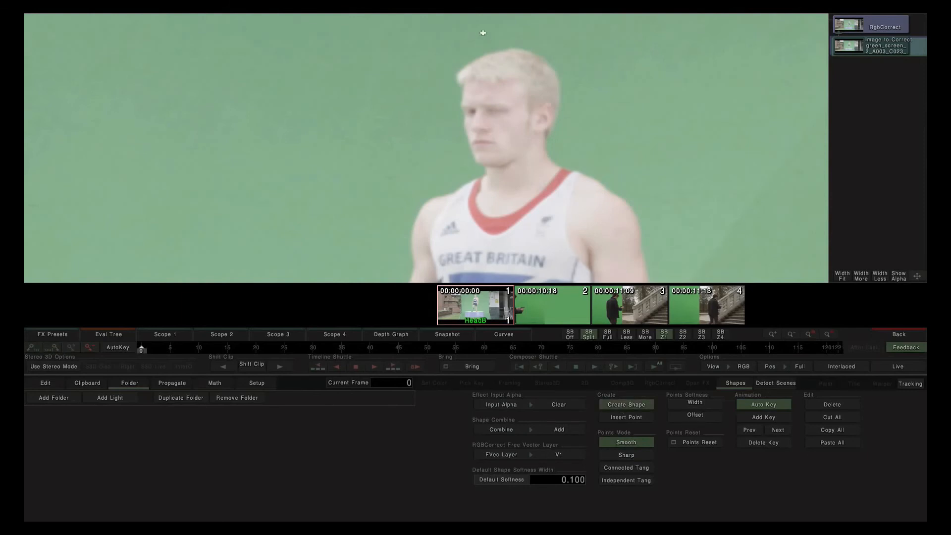
pyautogui.click(455, 76)
pyautogui.click(463, 85)
pyautogui.click(461, 103)
pyautogui.click(464, 128)
pyautogui.click(473, 155)
pyautogui.click(486, 167)
pyautogui.click(509, 163)
pyautogui.click(537, 146)
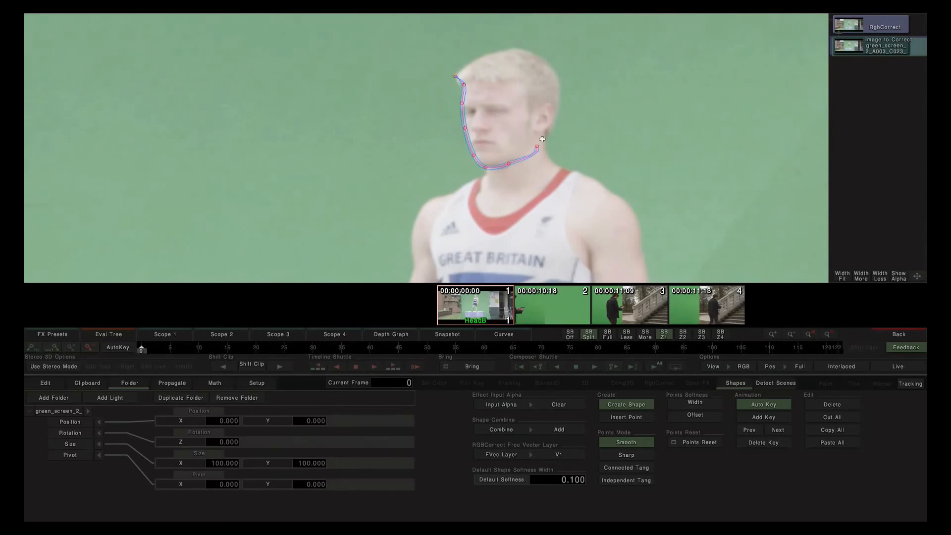
pyautogui.click(549, 134)
pyautogui.click(557, 110)
pyautogui.click(558, 75)
pyautogui.click(523, 51)
pyautogui.click(498, 51)
pyautogui.click(471, 62)
pyautogui.click(456, 76)
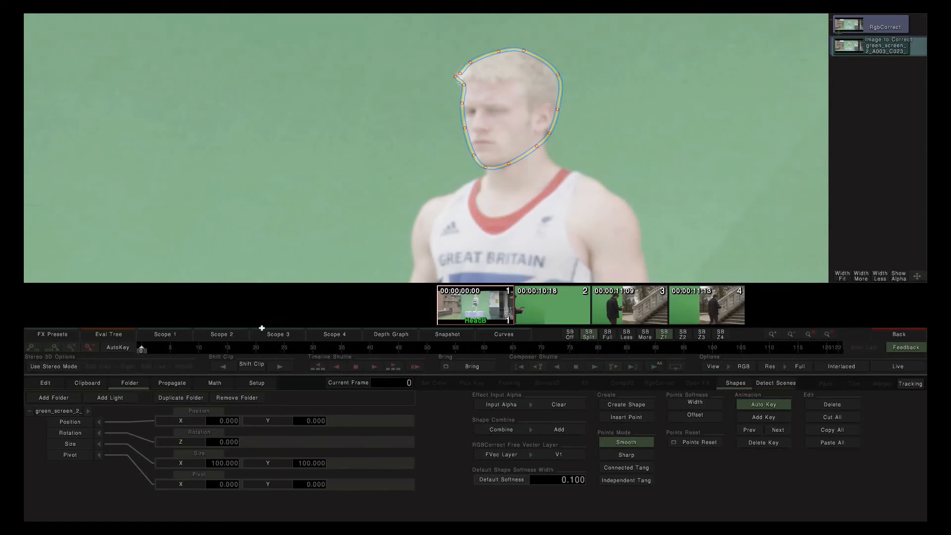
# - Play the clip to compare the static head shape with the athlete's movement, and return to frame 0
pyautogui.click(147, 348)
pyautogui.press('space')
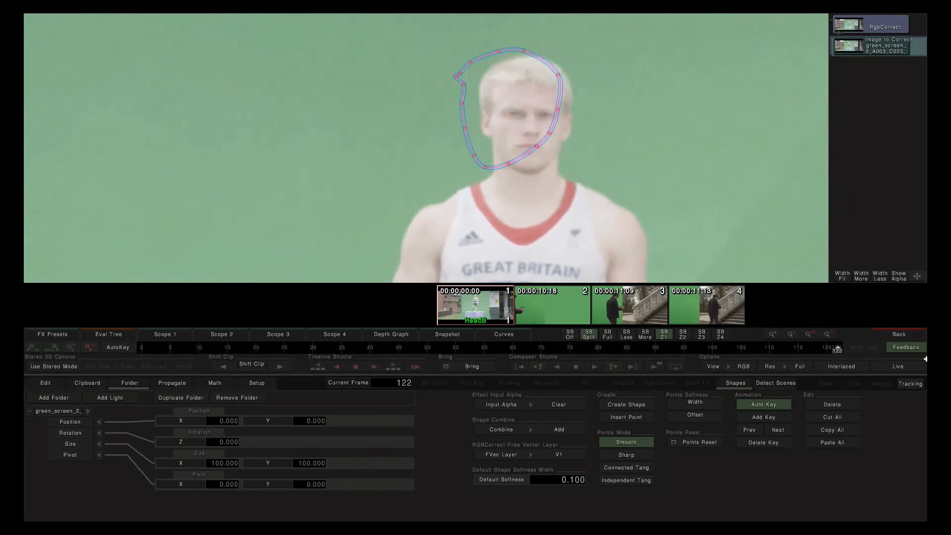
pyautogui.click(142, 348)
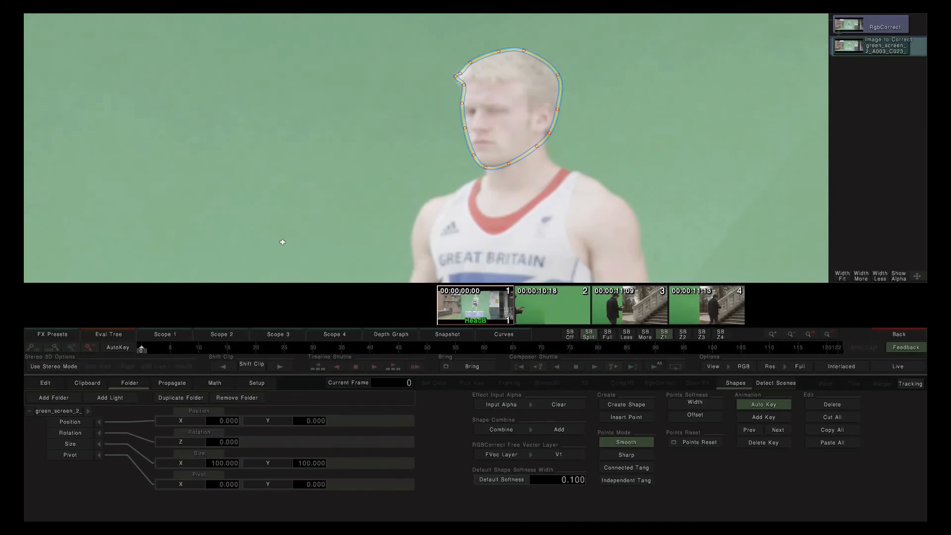
# - In Tracking, place the position tracker over the athlete's face and track it with Both over frames 0 to 122
pyautogui.click(910, 384)
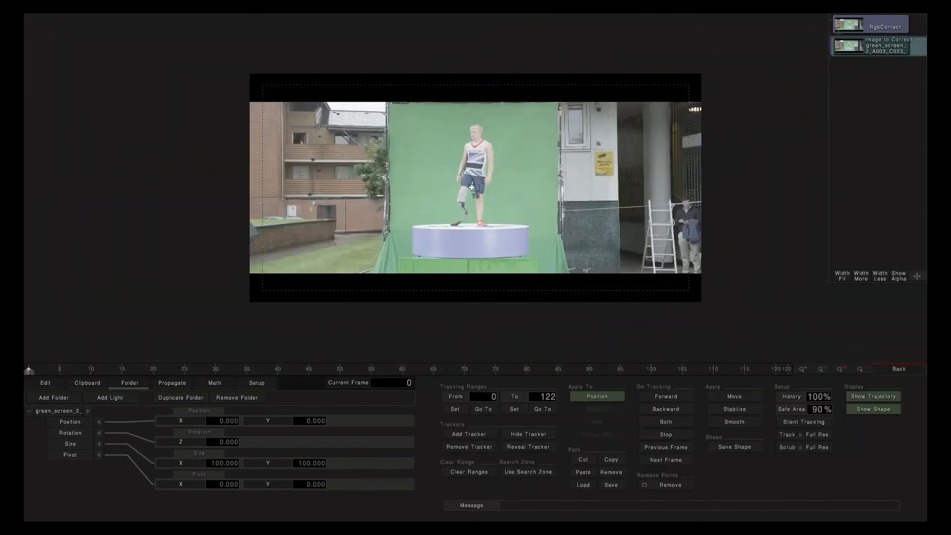
pyautogui.scroll(5, 485, 197)
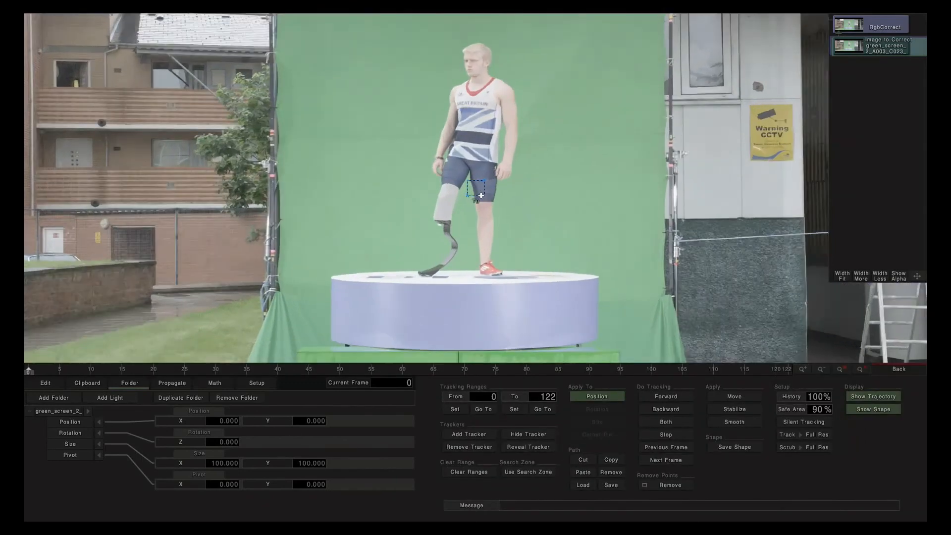
pyautogui.moveTo(476, 189); pyautogui.dragTo(476, 41)
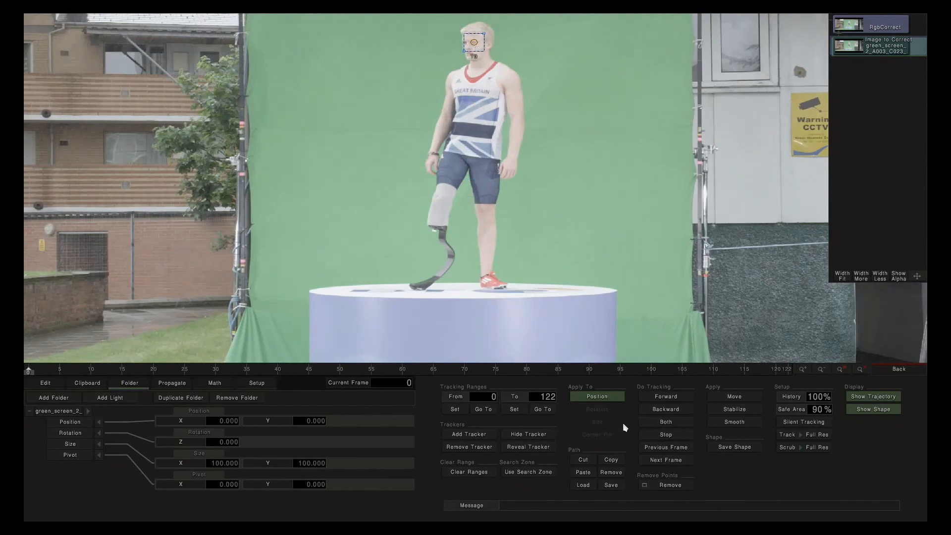
pyautogui.click(667, 423)
pyautogui.moveTo(58, 373); pyautogui.dragTo(26, 369)
# - Select the whole green_screen_2_ parameter folder, apply the track to the head shape as Move, and return to the shape tools
pyautogui.click(55, 411)
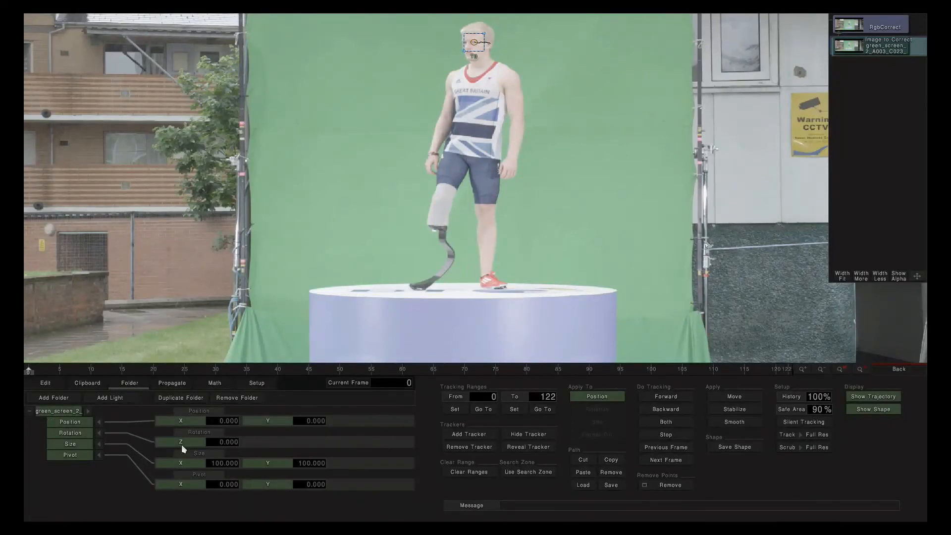
pyautogui.click(740, 396)
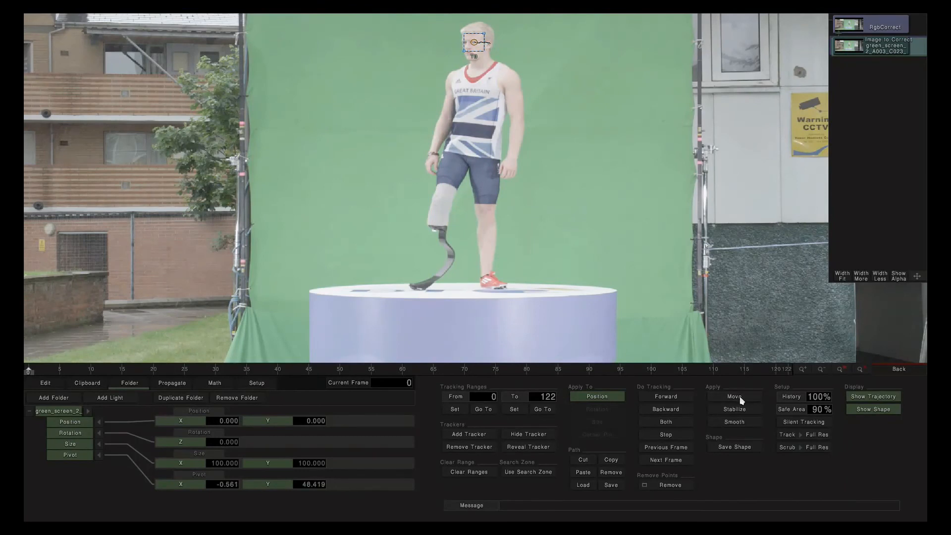
pyautogui.click(887, 370)
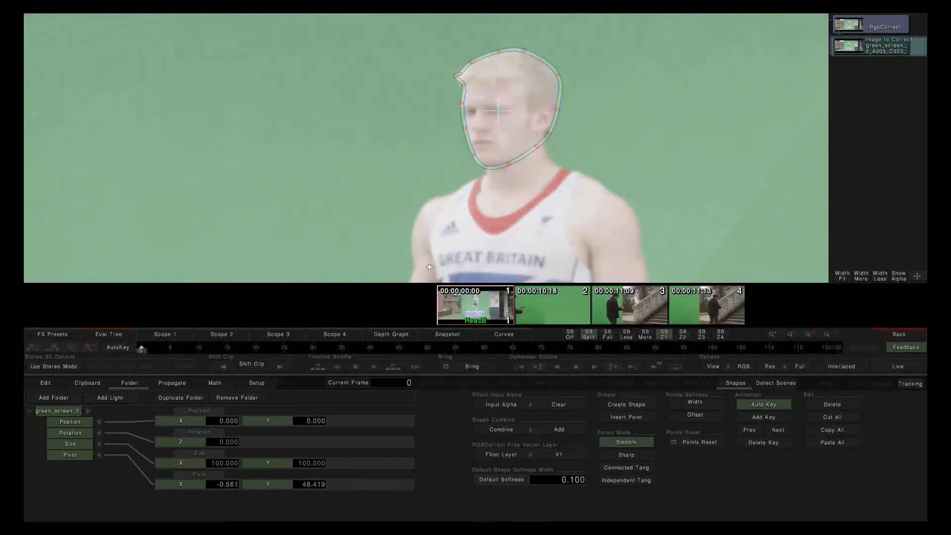
# - Check the tracked head shape through the clip, and at frame 21 move the whole shape back over the athlete's head
pyautogui.press('space')
pyautogui.moveTo(766, 355); pyautogui.dragTo(109, 360)
pyautogui.moveTo(142, 349)
pyautogui.mouseDown()
pyautogui.moveTo(256, 350)
pyautogui.moveTo(262, 359)
pyautogui.mouseUp()
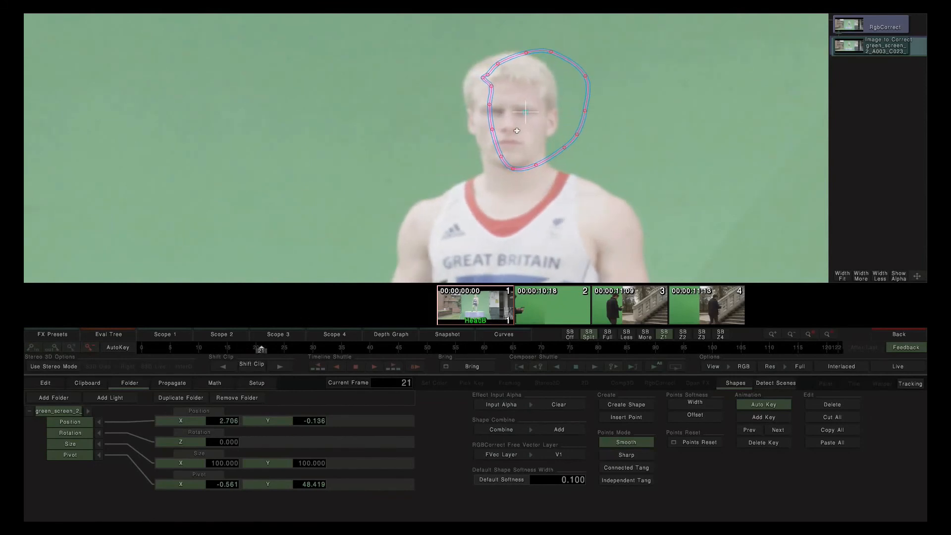
pyautogui.click(494, 120)
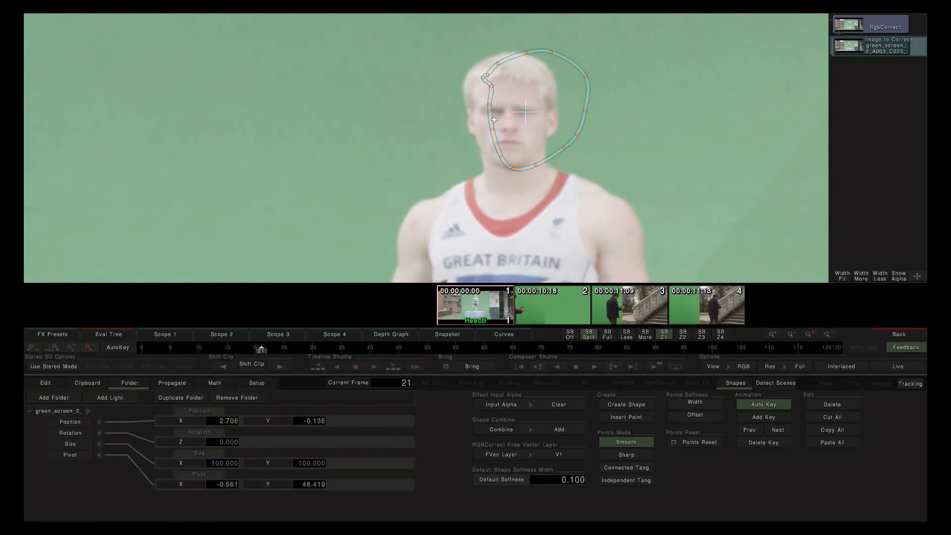
pyautogui.moveTo(489, 106); pyautogui.dragTo(468, 106)
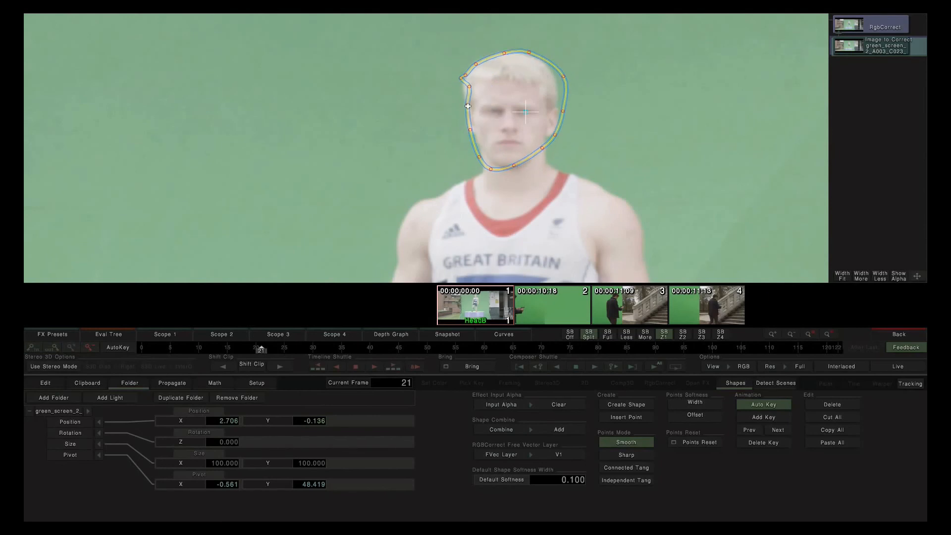
# - At frame 21, adjust the individual points of the head shape to fit the chin, hairline, ear and jaw on both sides
pyautogui.click(513, 177)
pyautogui.click(514, 166)
pyautogui.click(482, 151)
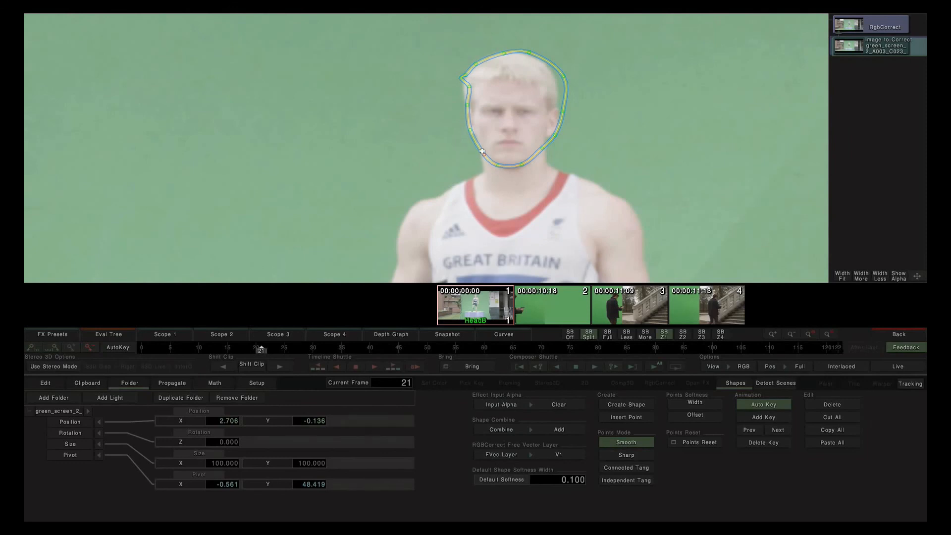
pyautogui.click(463, 91)
pyautogui.click(460, 79)
pyautogui.click(566, 82)
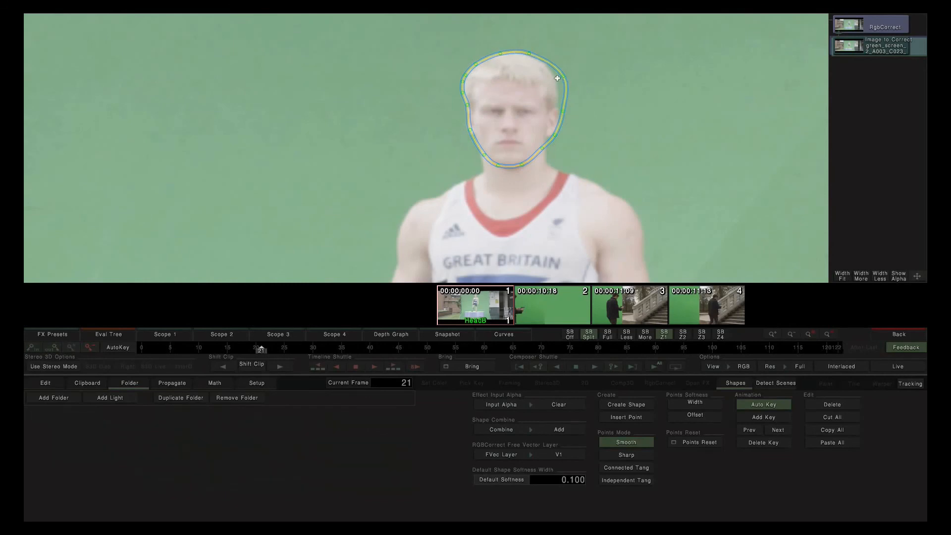
pyautogui.click(558, 79)
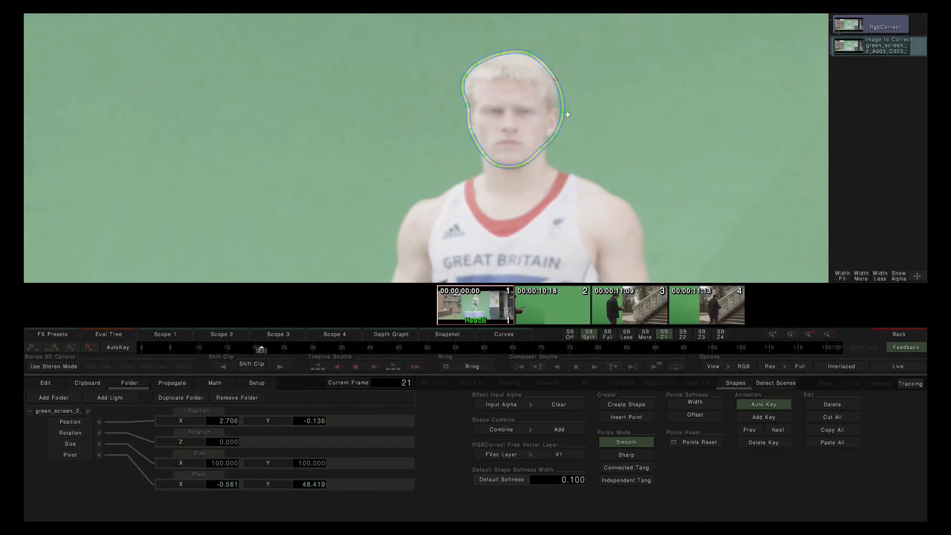
pyautogui.moveTo(563, 111); pyautogui.dragTo(559, 118)
pyautogui.click(544, 144)
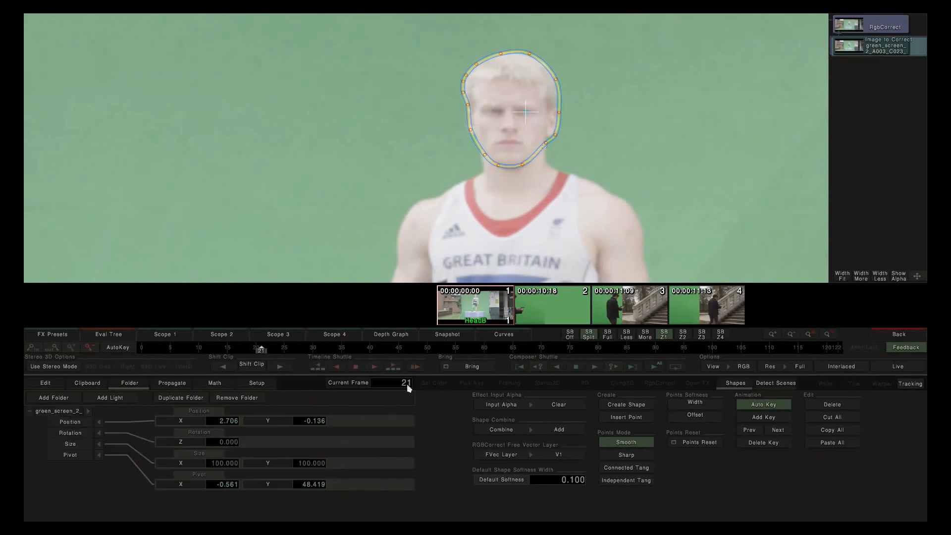
# - At frame 65, move the head shape back over the athlete's head and refine the points along the side of the face
pyautogui.moveTo(261, 349); pyautogui.dragTo(52, 356)
pyautogui.moveTo(143, 351)
pyautogui.mouseDown()
pyautogui.moveTo(580, 351)
pyautogui.moveTo(272, 350)
pyautogui.moveTo(512, 350)
pyautogui.mouseUp()
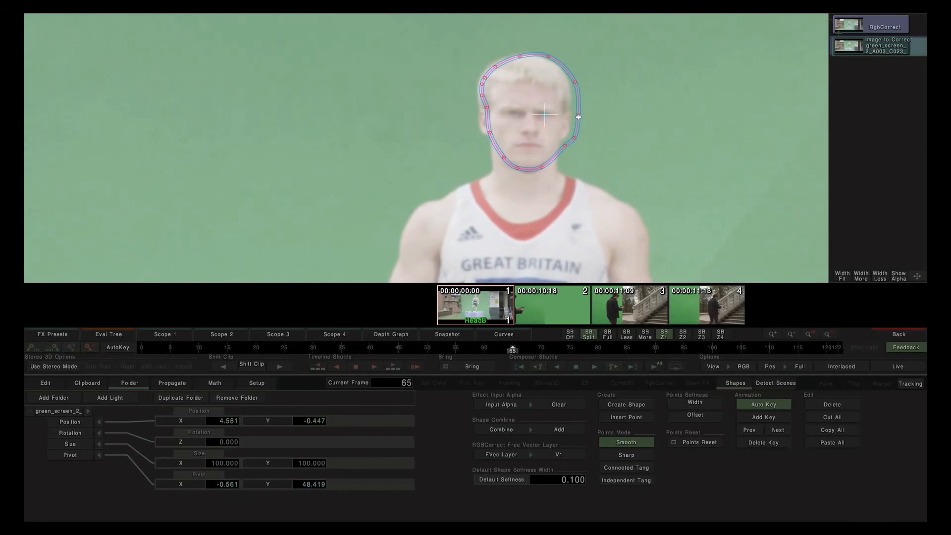
pyautogui.moveTo(578, 114); pyautogui.dragTo(572, 116)
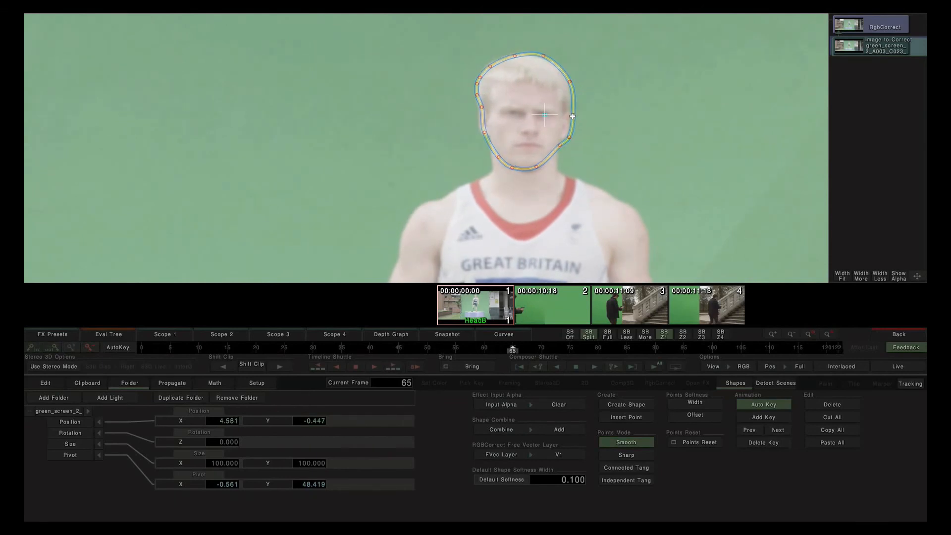
pyautogui.moveTo(478, 124); pyautogui.dragTo(480, 119)
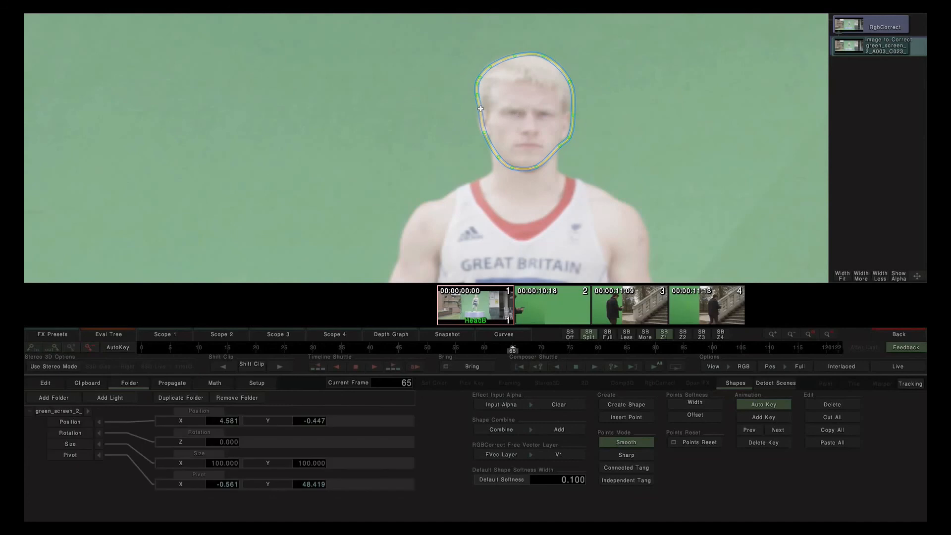
pyautogui.click(481, 133)
# - Play the clip from the start to check the corrected head shape, and return to the timeline
pyautogui.moveTo(563, 341)
pyautogui.mouseDown()
pyautogui.moveTo(537, 327)
pyautogui.moveTo(528, 343)
pyautogui.moveTo(824, 350)
pyautogui.moveTo(51, 361)
pyautogui.mouseUp()
pyautogui.press('space')
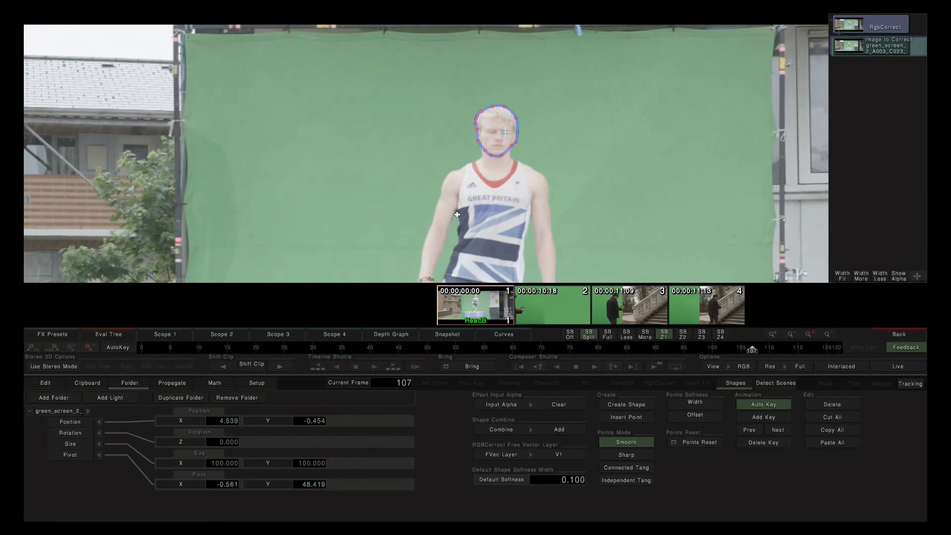
pyautogui.click(880, 337)
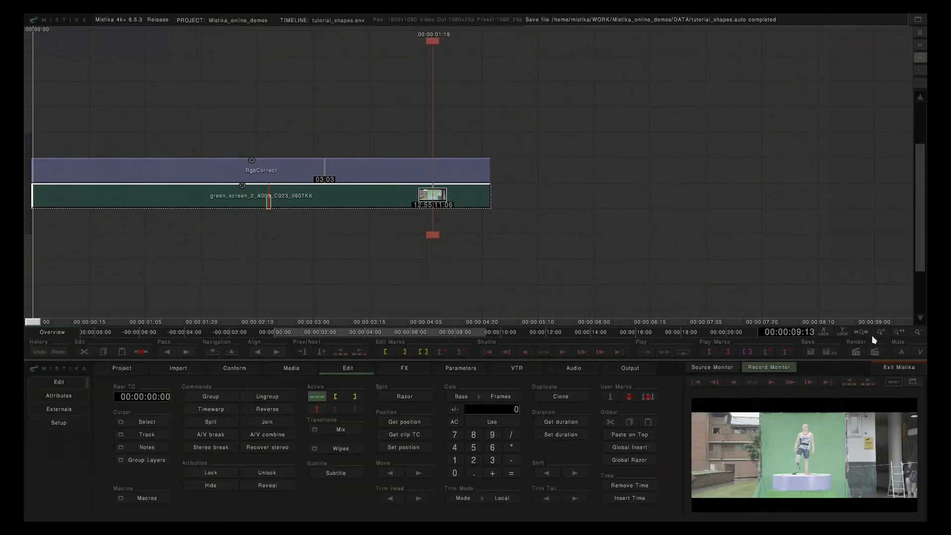
# - Open the green_screen_fg clip of the Comp3D stack for effect editing and look through the man's walk back to its early frames
pyautogui.scroll(-5, 355, 132)
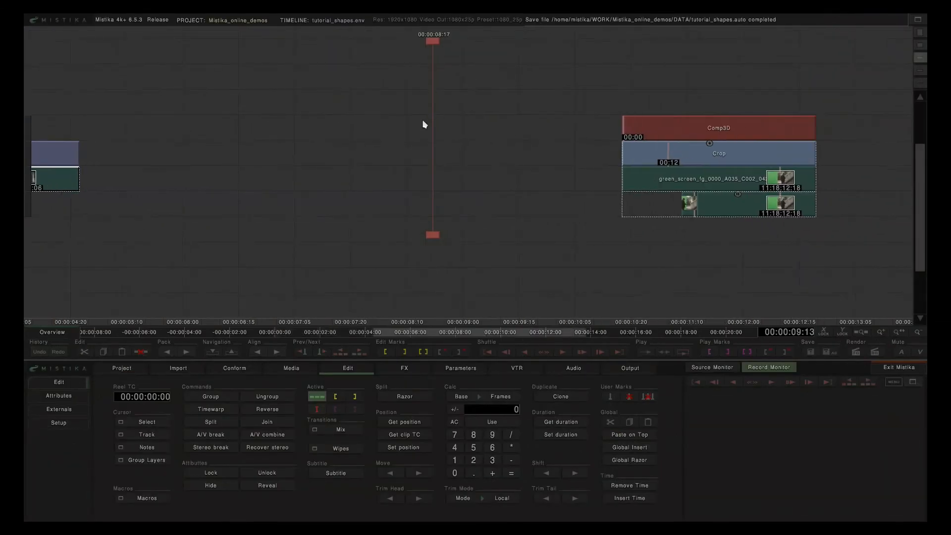
pyautogui.doubleClick(655, 181)
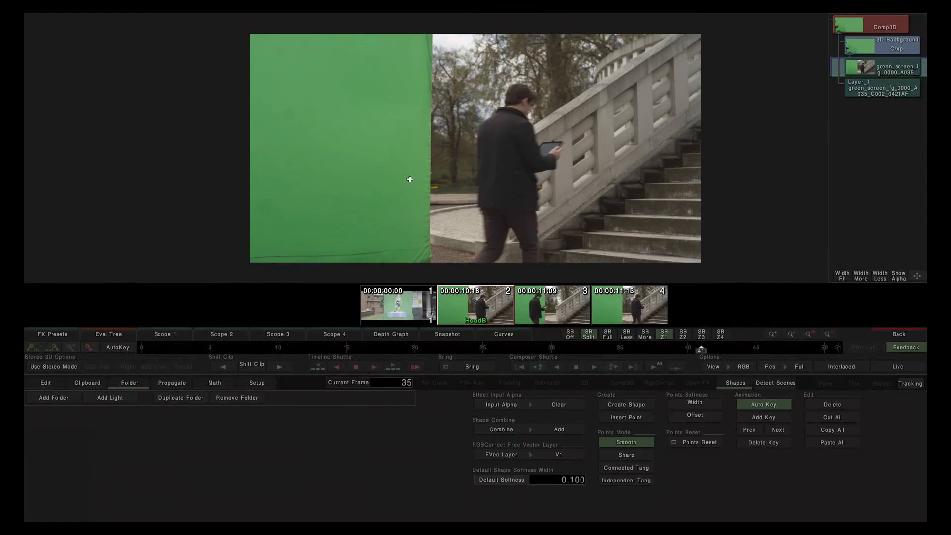
pyautogui.moveTo(663, 348); pyautogui.dragTo(224, 349)
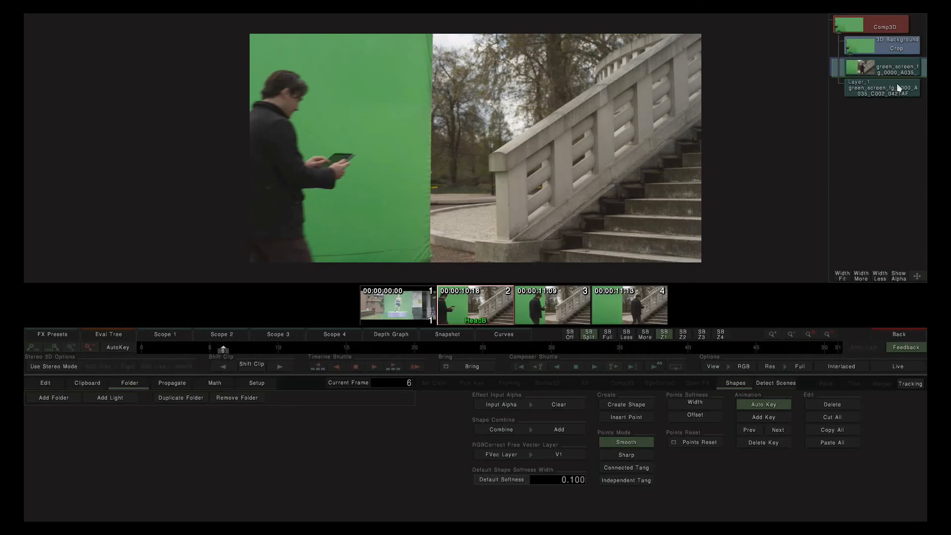
# - Select the Layer_1 clip and examine its animated body-part shapes across the frames of the man's walk
pyautogui.click(885, 89)
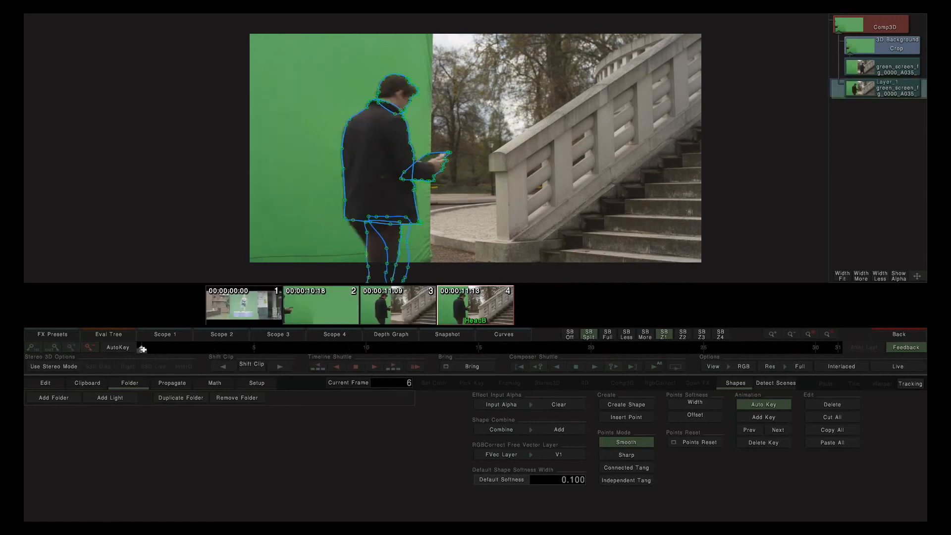
pyautogui.moveTo(142, 350); pyautogui.dragTo(208, 349)
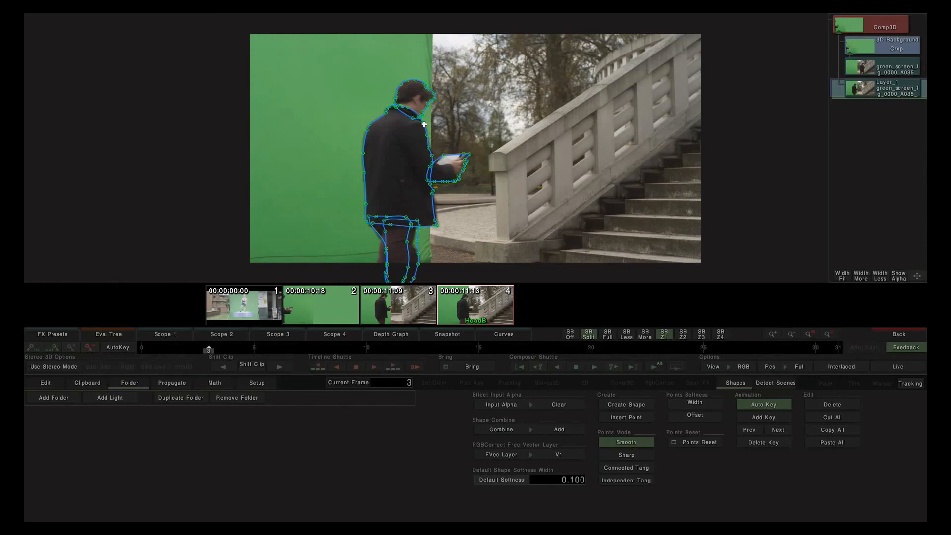
pyautogui.moveTo(189, 353); pyautogui.dragTo(555, 295)
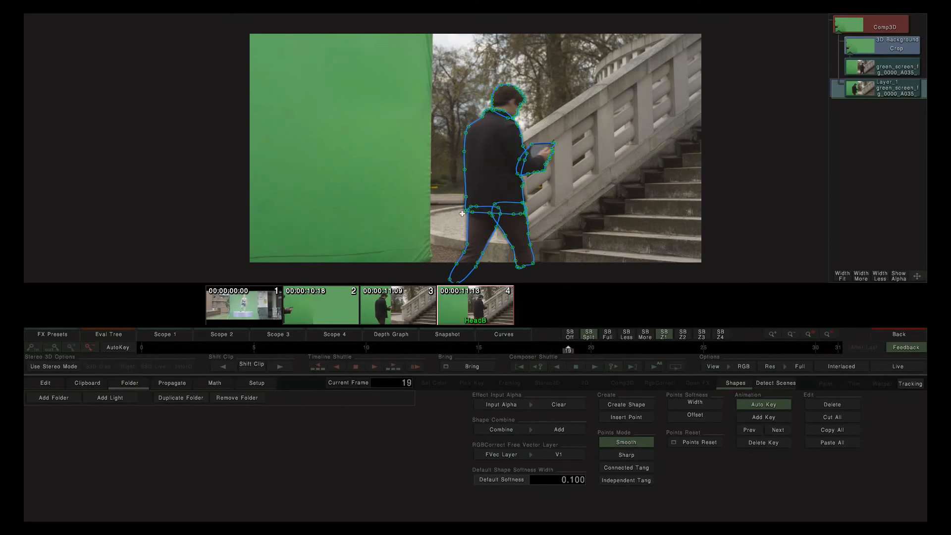
pyautogui.moveTo(569, 351); pyautogui.dragTo(657, 349)
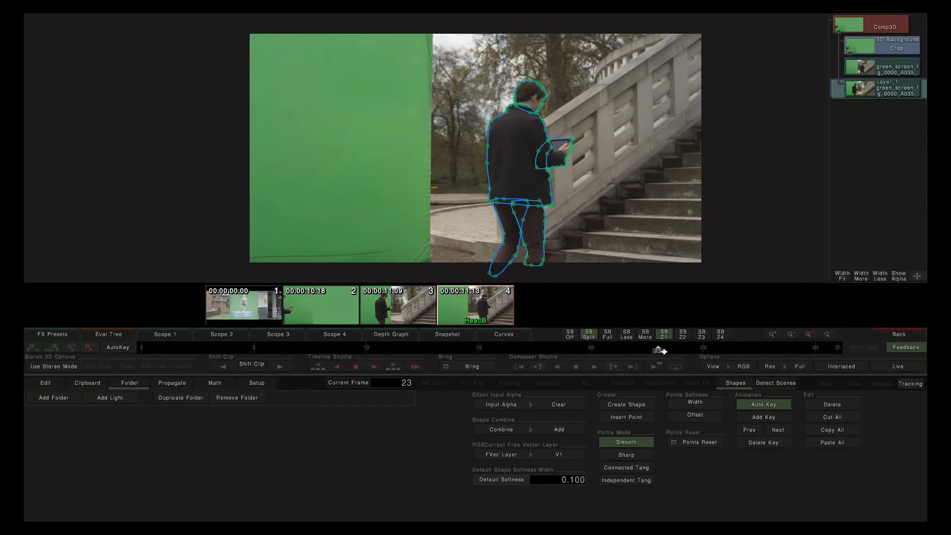
pyautogui.moveTo(653, 351); pyautogui.dragTo(523, 340)
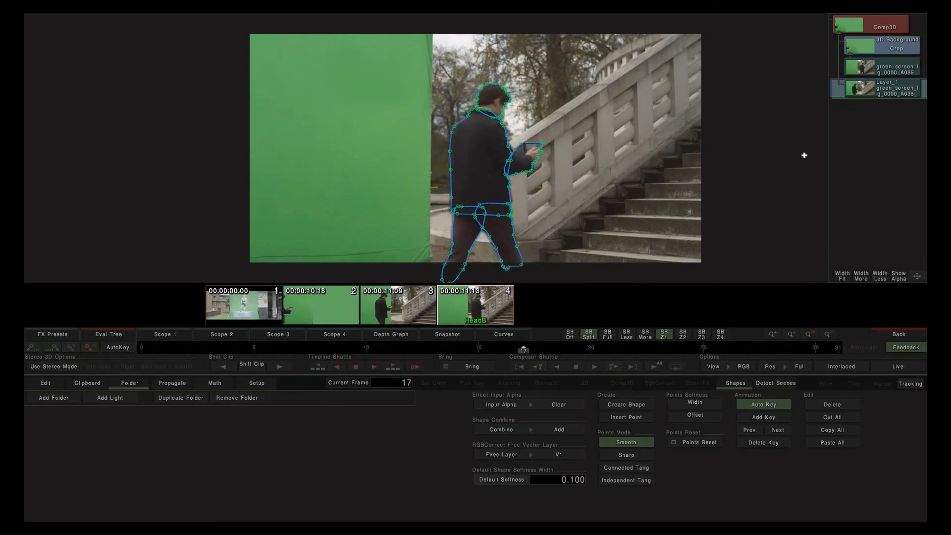
# - Inspect the green_screen_fg source clip and the background Crop effect, and go to frame 14 with the man against the green screen
pyautogui.click(874, 73)
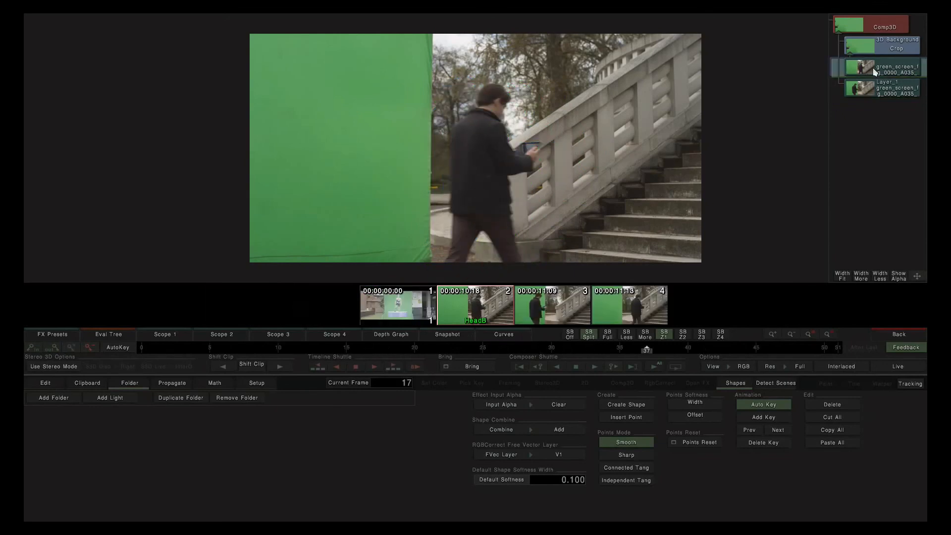
pyautogui.click(877, 48)
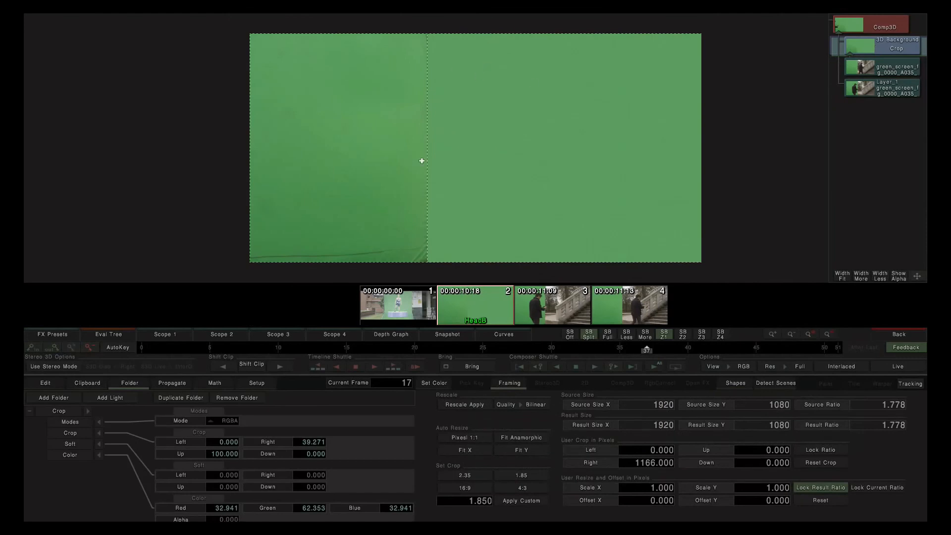
pyautogui.moveTo(658, 356); pyautogui.dragTo(332, 348)
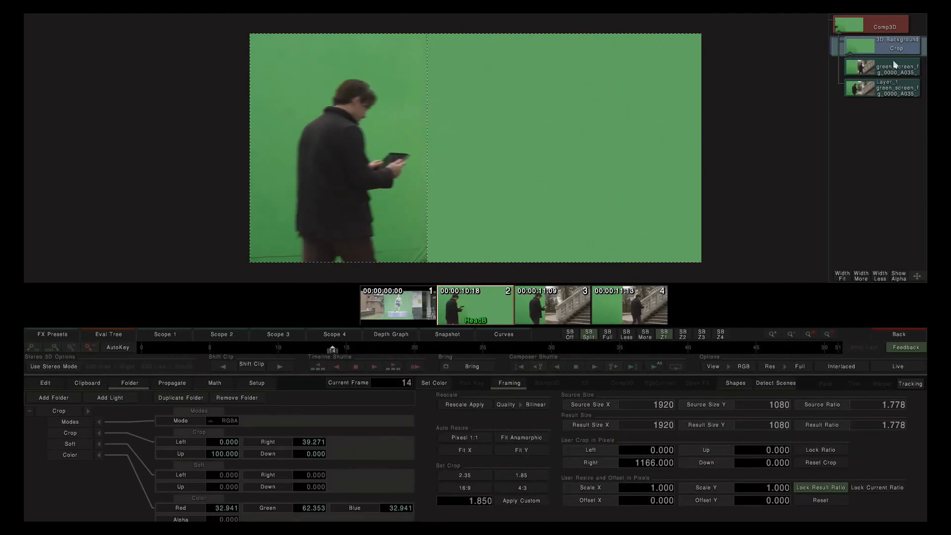
# - Extend the background crop's right edge into the park scenery, select its Color parameter, and bring the edge back to a Right value of 38.654
pyautogui.moveTo(426, 100); pyautogui.dragTo(542, 83)
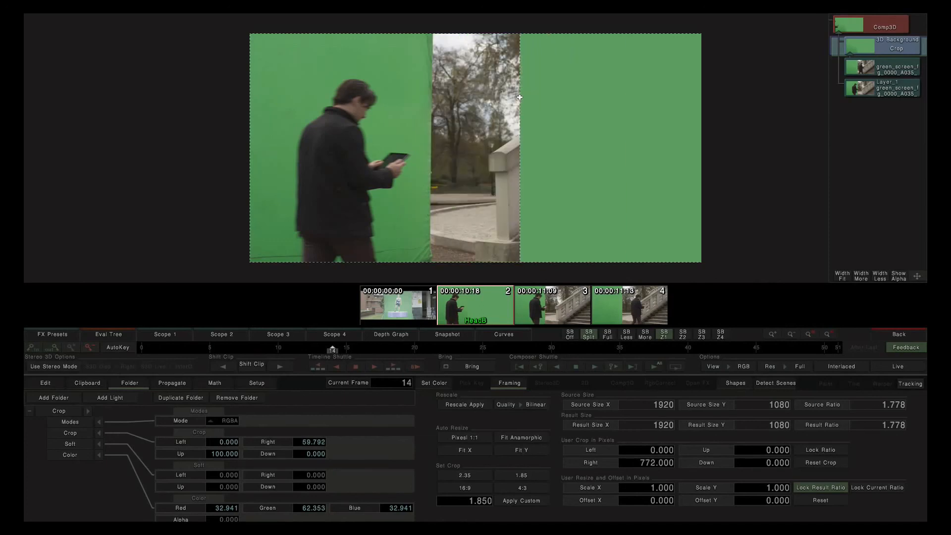
pyautogui.click(68, 453)
pyautogui.moveTo(517, 176); pyautogui.dragTo(424, 182)
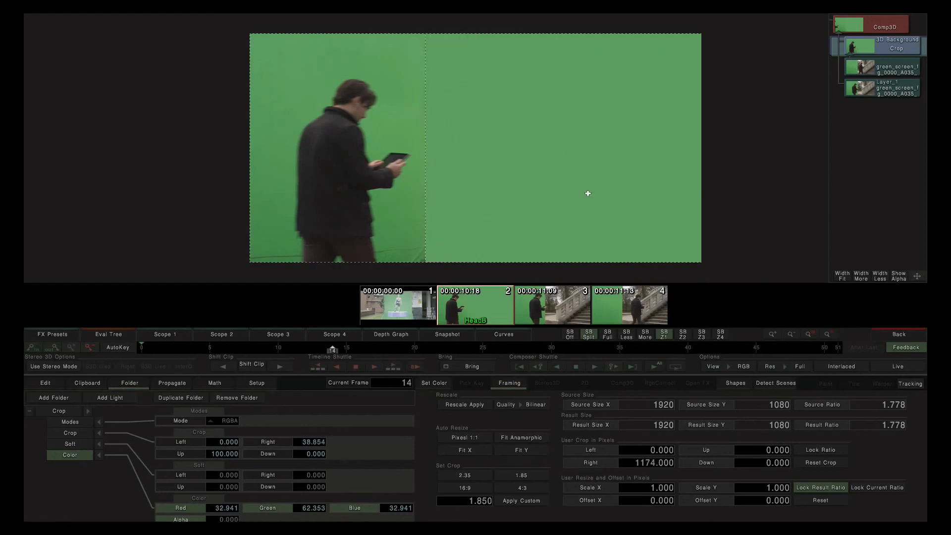
# - Select the Comp3D effect and examine the composite through the clip, returning to frame 12
pyautogui.click(861, 28)
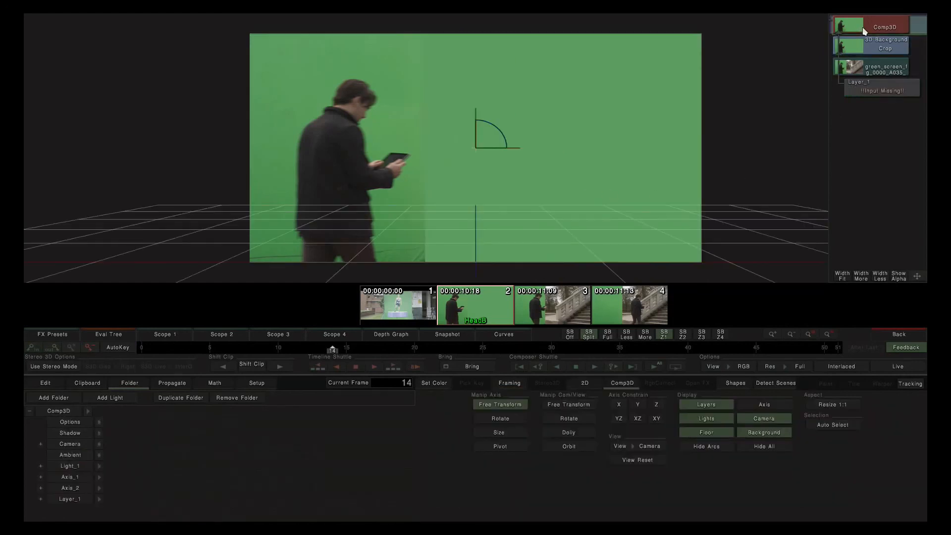
pyautogui.moveTo(332, 347); pyautogui.dragTo(305, 348)
pyautogui.moveTo(377, 348)
pyautogui.mouseDown()
pyautogui.moveTo(743, 348)
pyautogui.moveTo(264, 347)
pyautogui.moveTo(822, 347)
pyautogui.moveTo(332, 347)
pyautogui.moveTo(728, 348)
pyautogui.moveTo(360, 342)
pyautogui.moveTo(715, 348)
pyautogui.mouseUp()
pyautogui.moveTo(776, 367)
pyautogui.mouseDown()
pyautogui.moveTo(660, 348)
pyautogui.moveTo(279, 348)
pyautogui.moveTo(705, 356)
pyautogui.moveTo(714, 348)
pyautogui.moveTo(307, 340)
pyautogui.mouseUp()
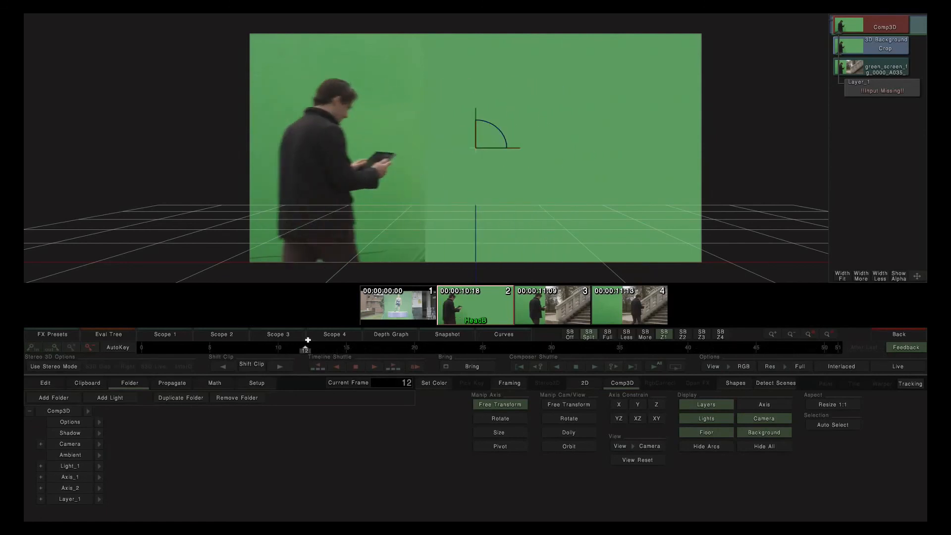